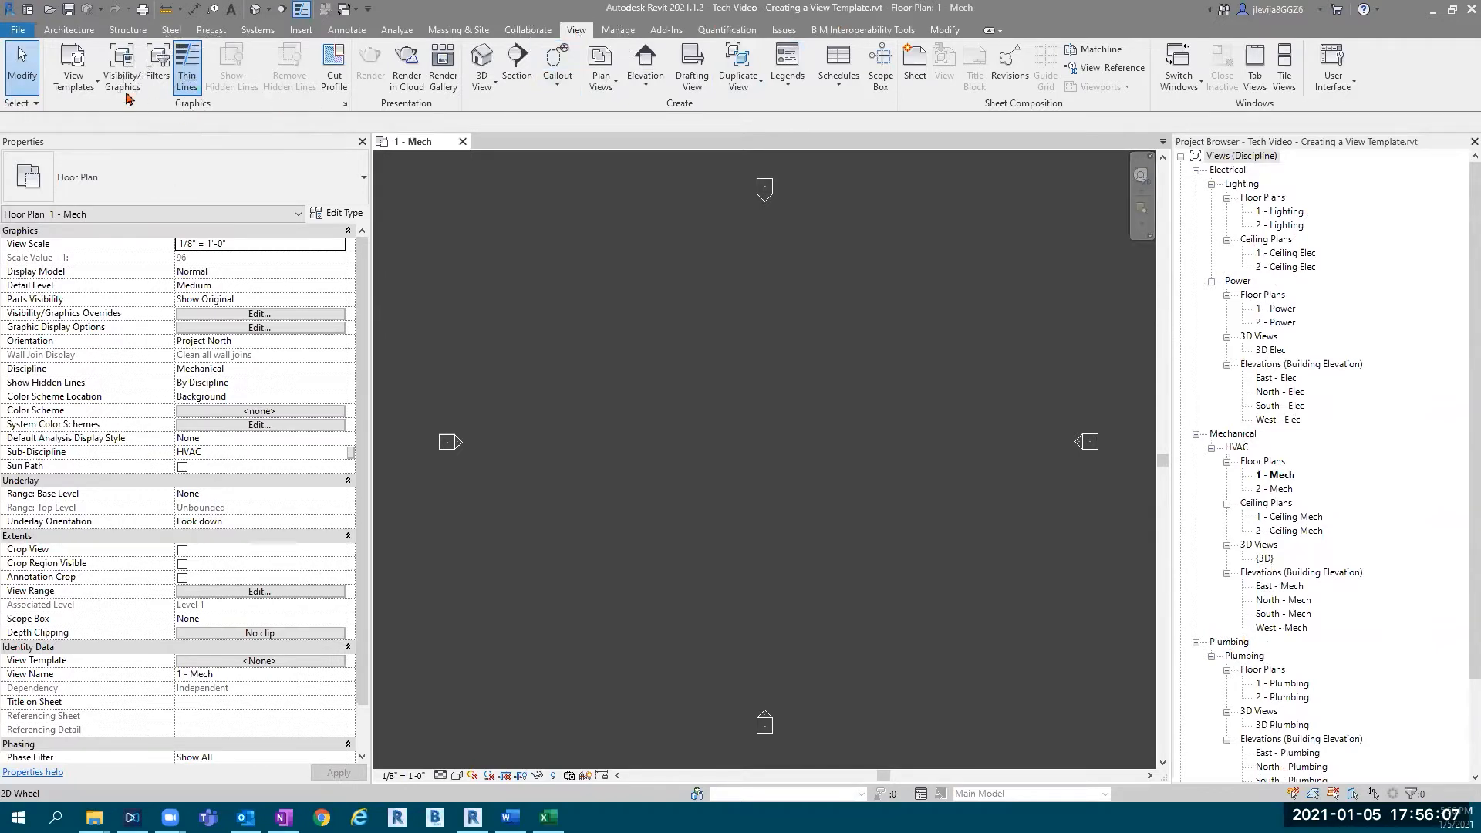
Step: Open the view template manager and filter the templates by view type to Floor, Structural, Area Plans
{"action": "left_click", "coordinate": [87, 90]}
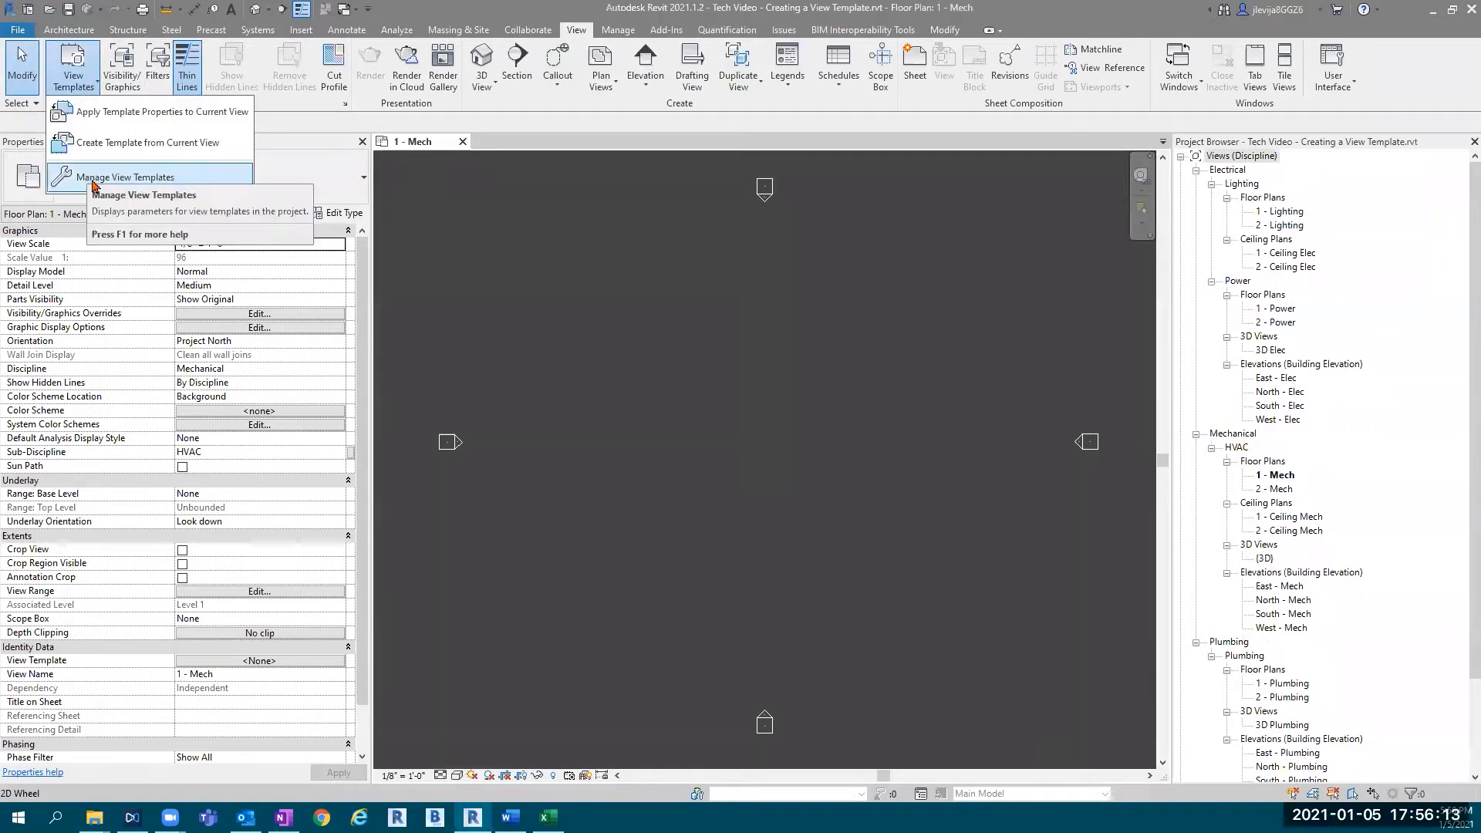
{"action": "left_click", "coordinate": [152, 179]}
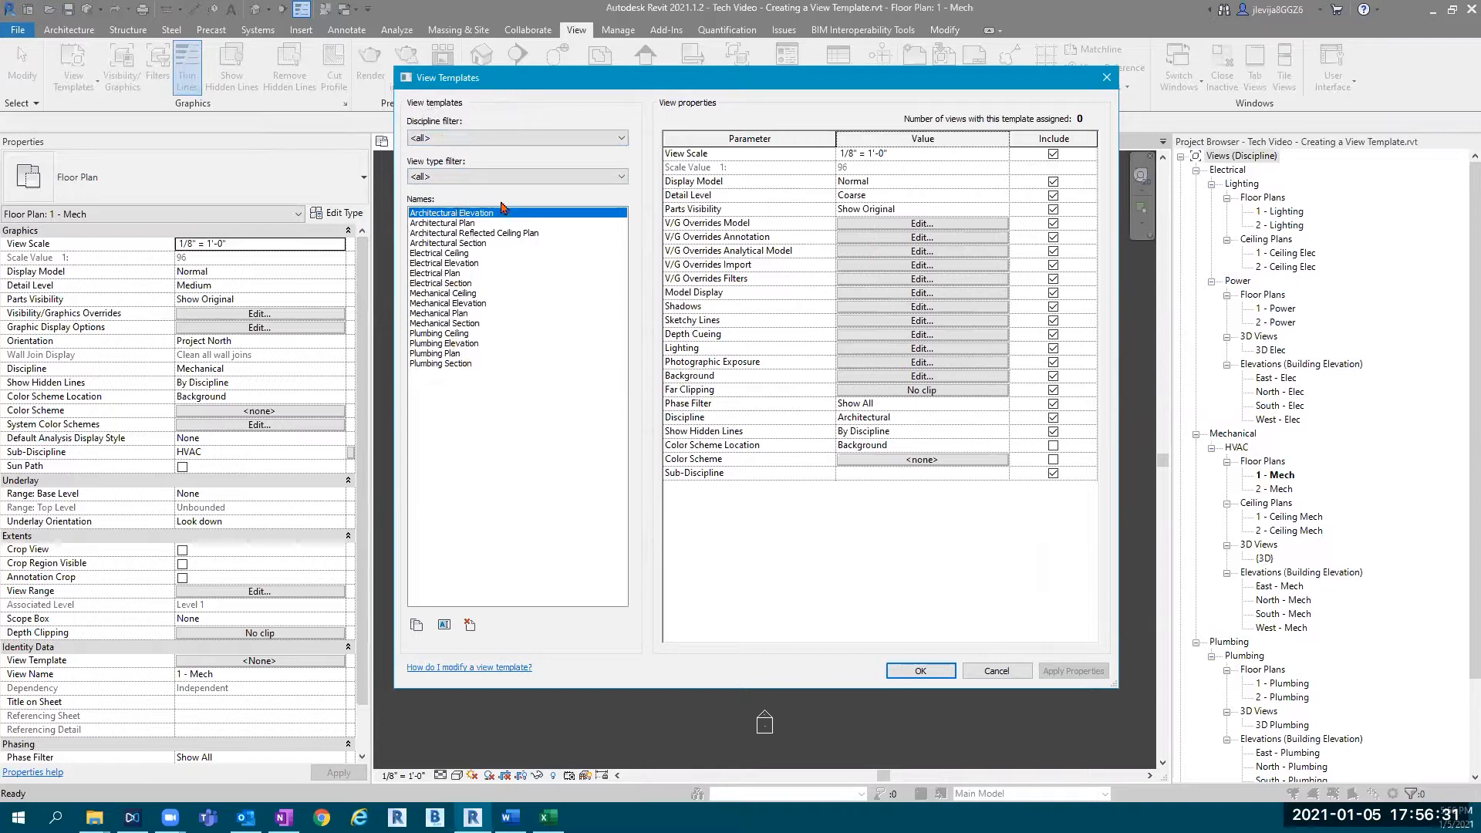
{"action": "left_click", "coordinate": [420, 177]}
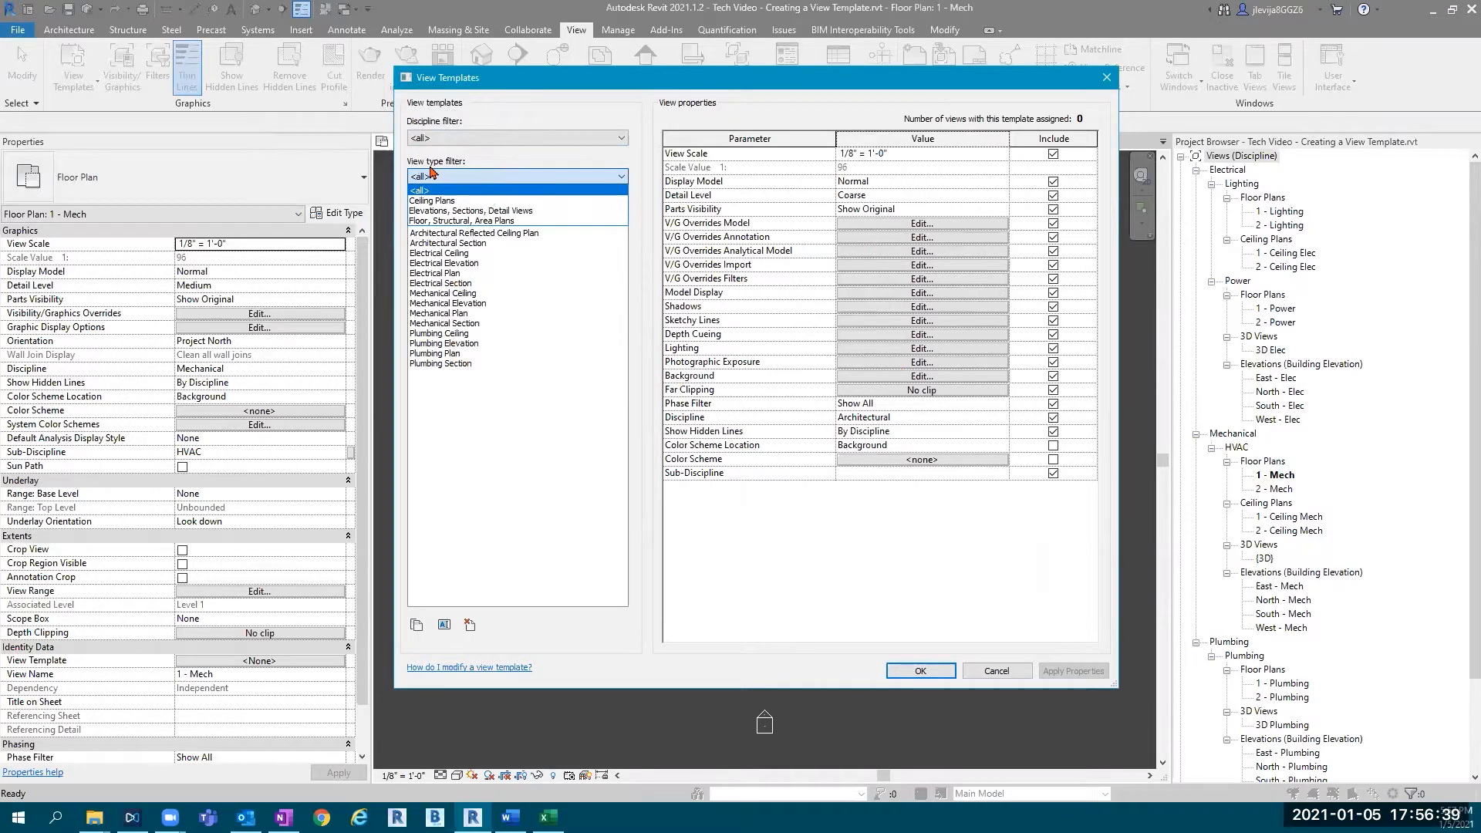
{"action": "left_click", "coordinate": [442, 221]}
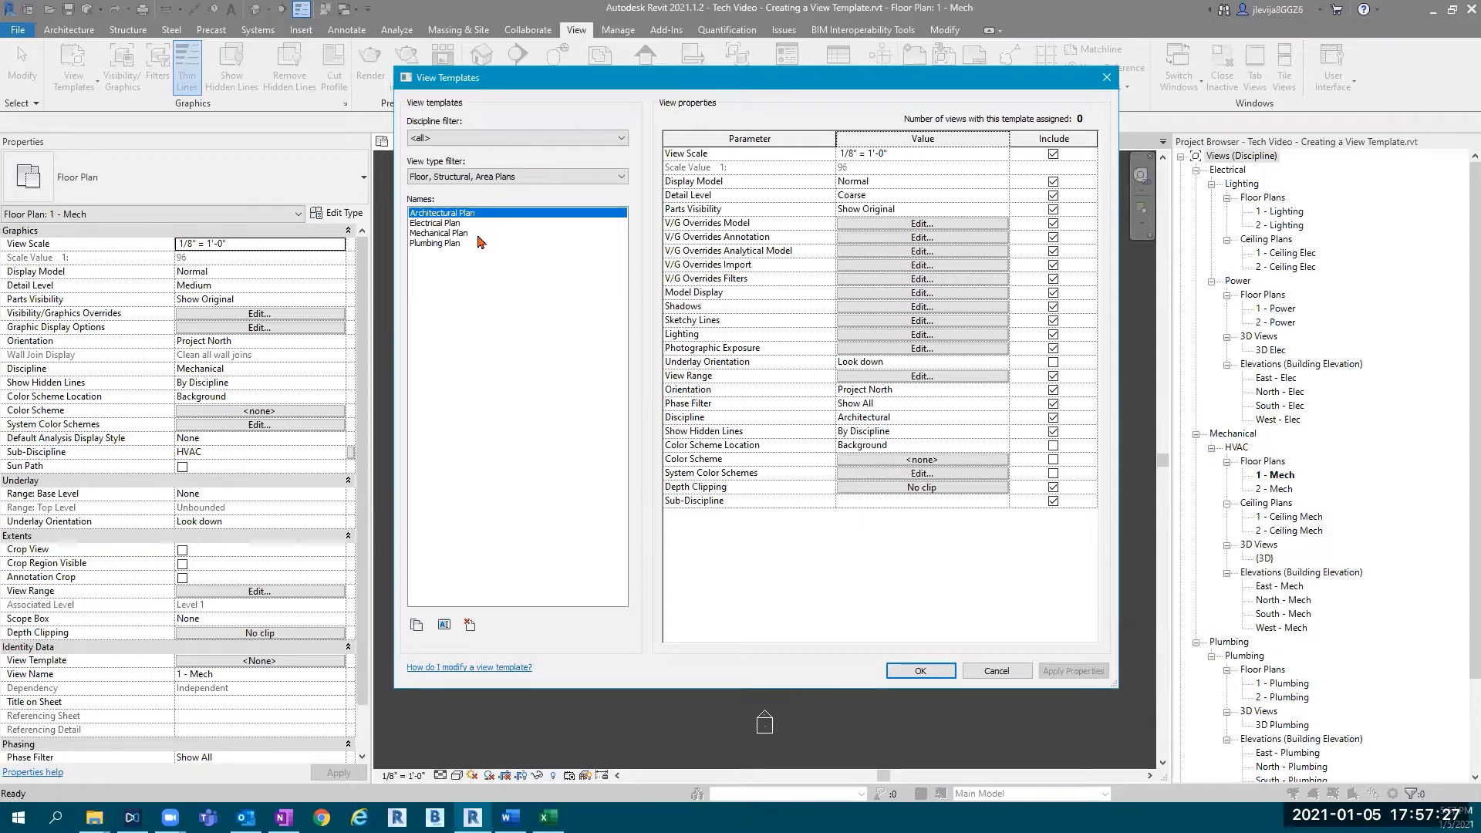
Step: Duplicate the Mechanical Plan view template and name the copy "M_Duct - FP"
{"action": "left_click", "coordinate": [468, 233]}
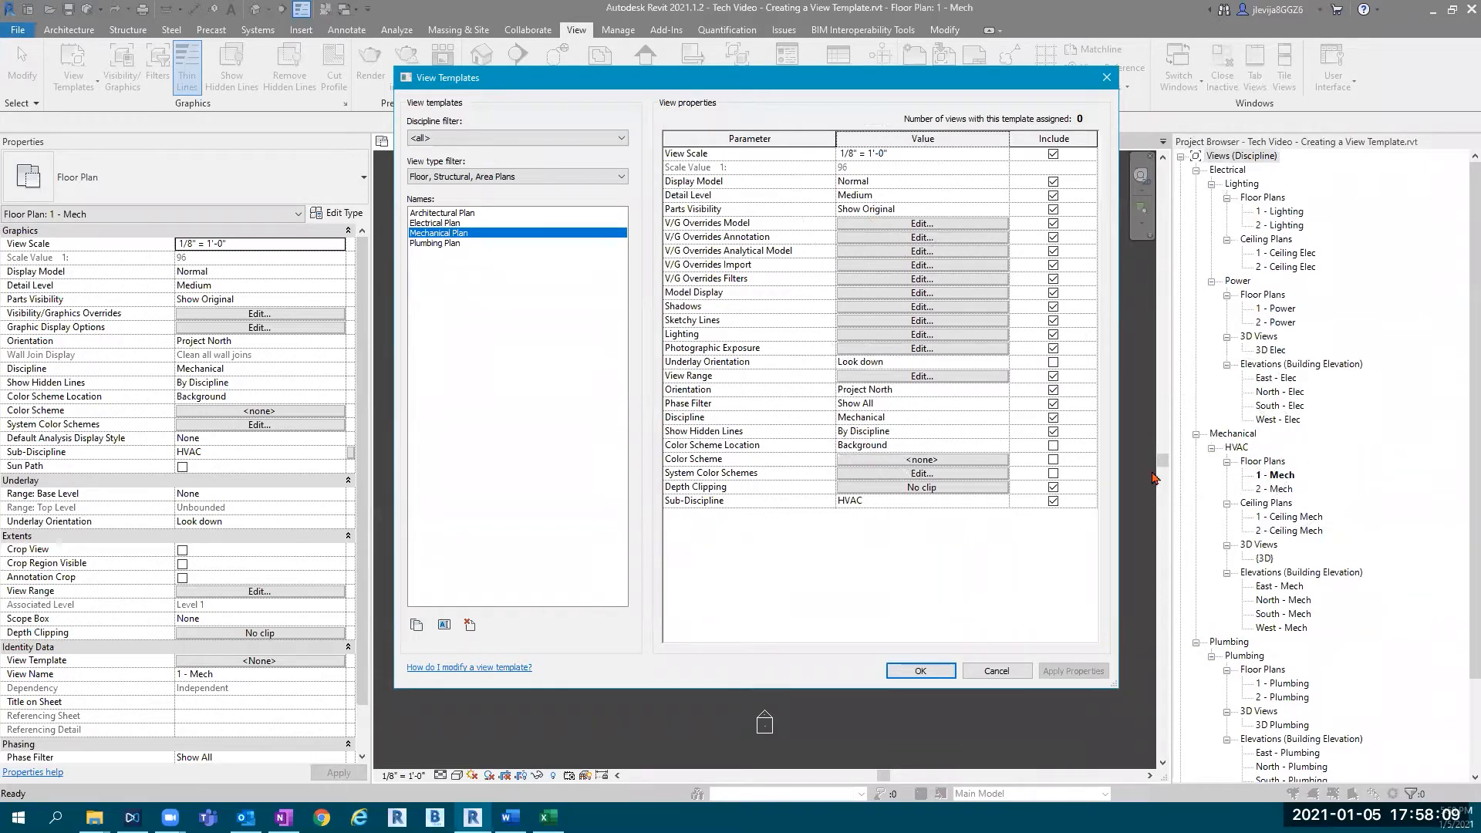
{"action": "left_click", "coordinate": [1255, 461]}
{"action": "left_click", "coordinate": [1265, 155]}
{"action": "left_click", "coordinate": [446, 236]}
{"action": "left_click", "coordinate": [459, 235]}
{"action": "left_click", "coordinate": [415, 629]}
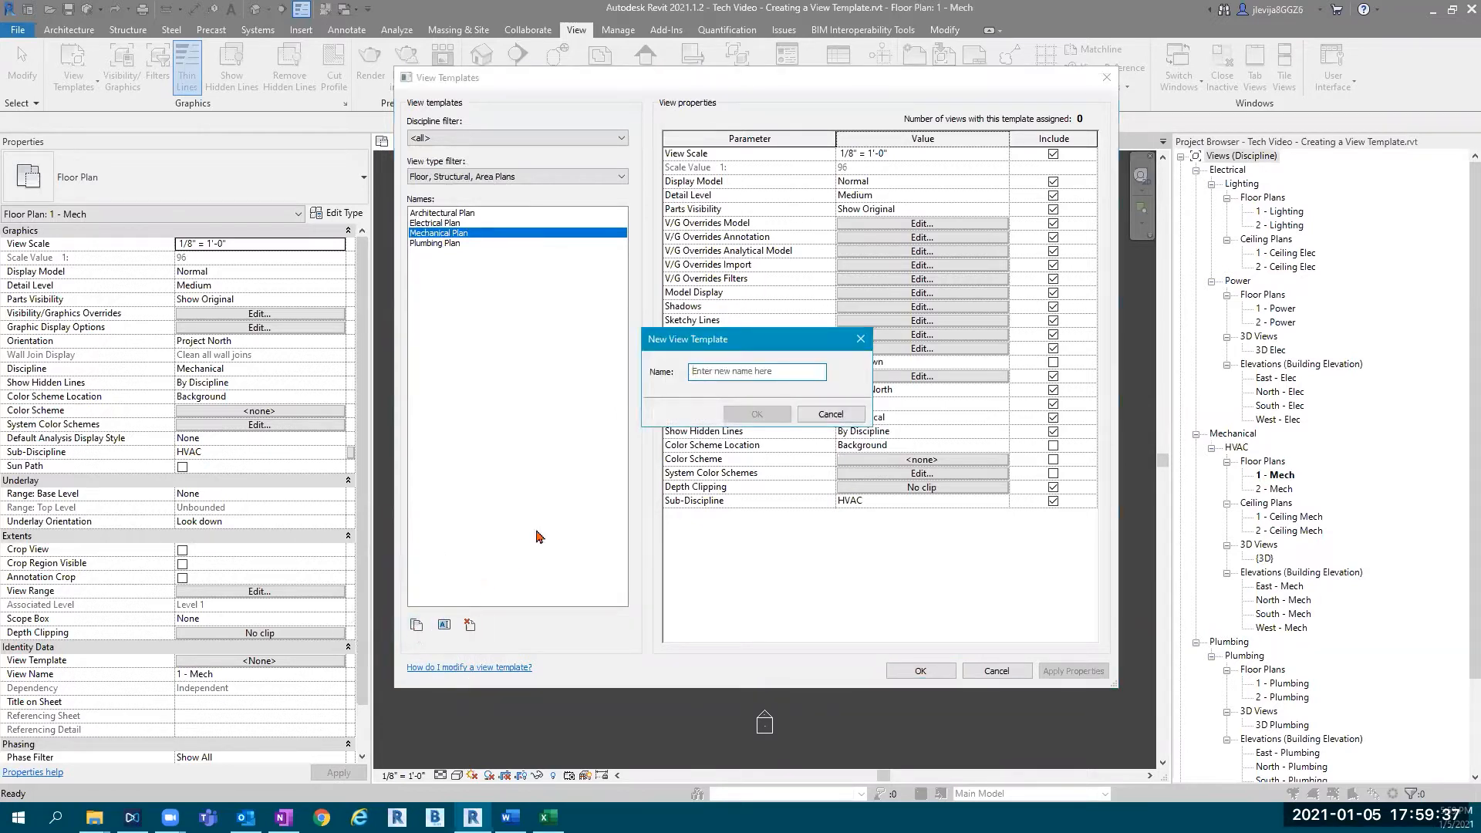
{"action": "type", "text": "M_"}
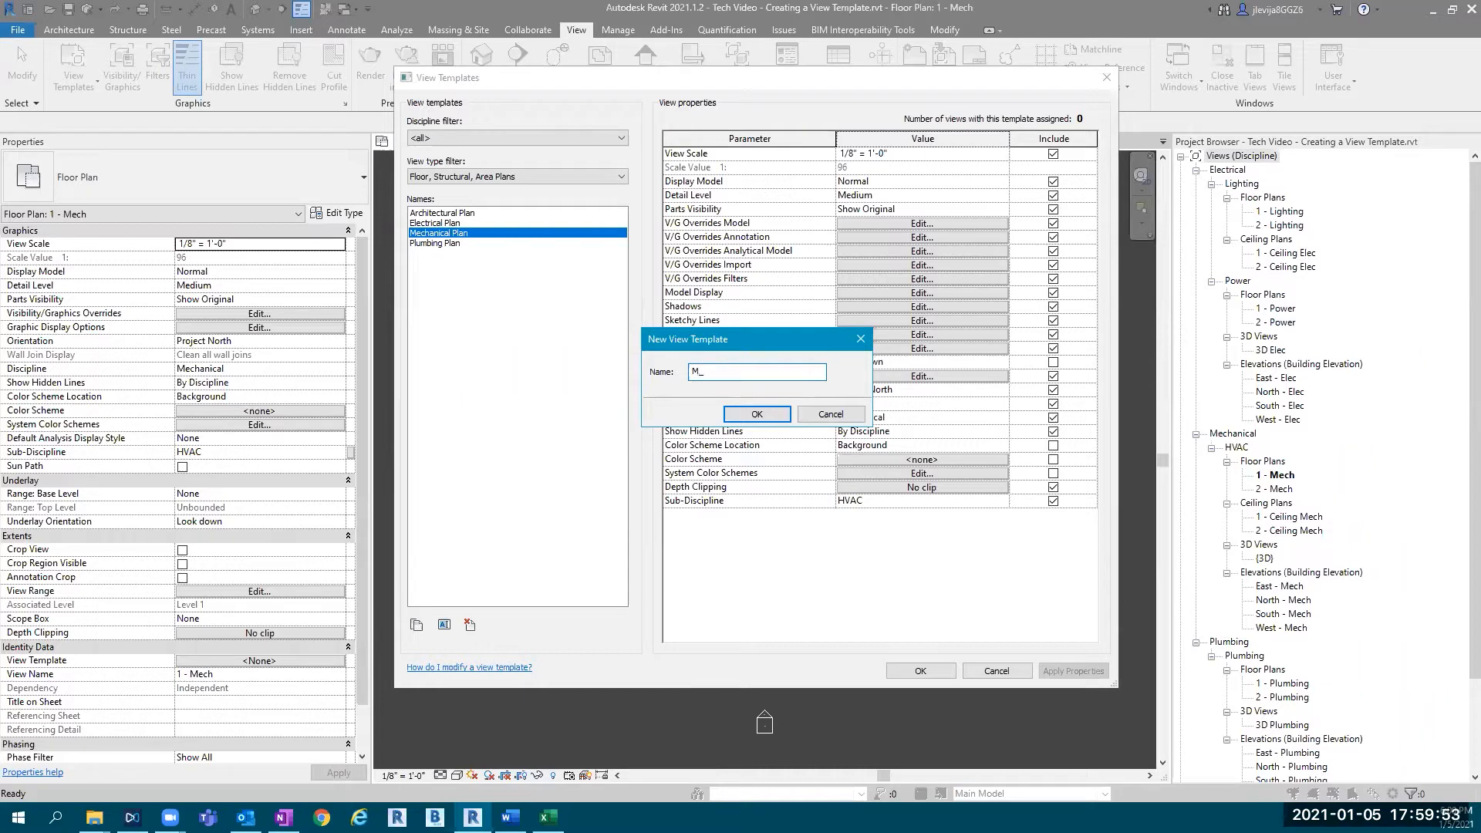
{"action": "type", "text": "Duct - FP"}
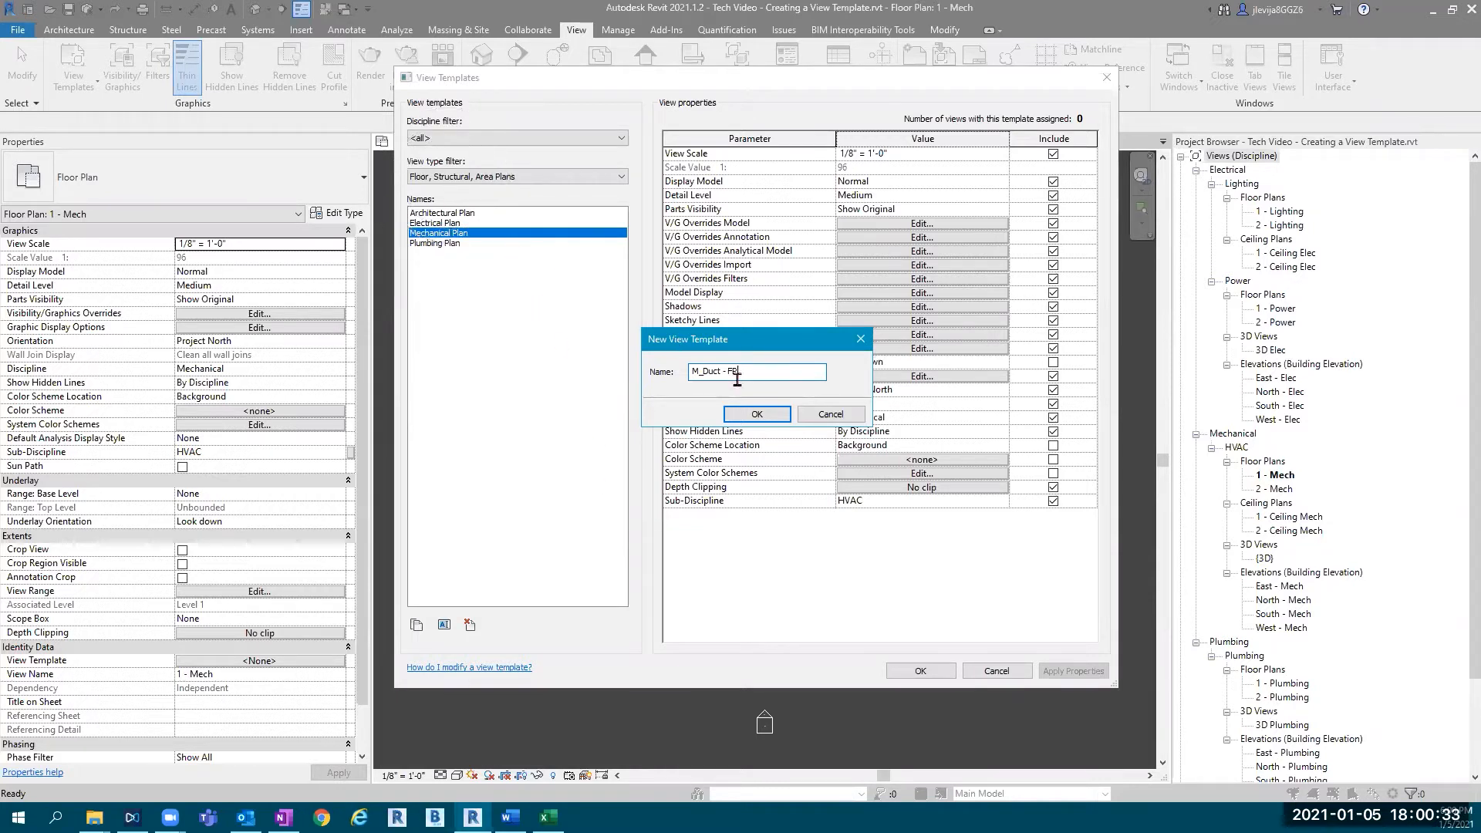
{"action": "left_click", "coordinate": [755, 413]}
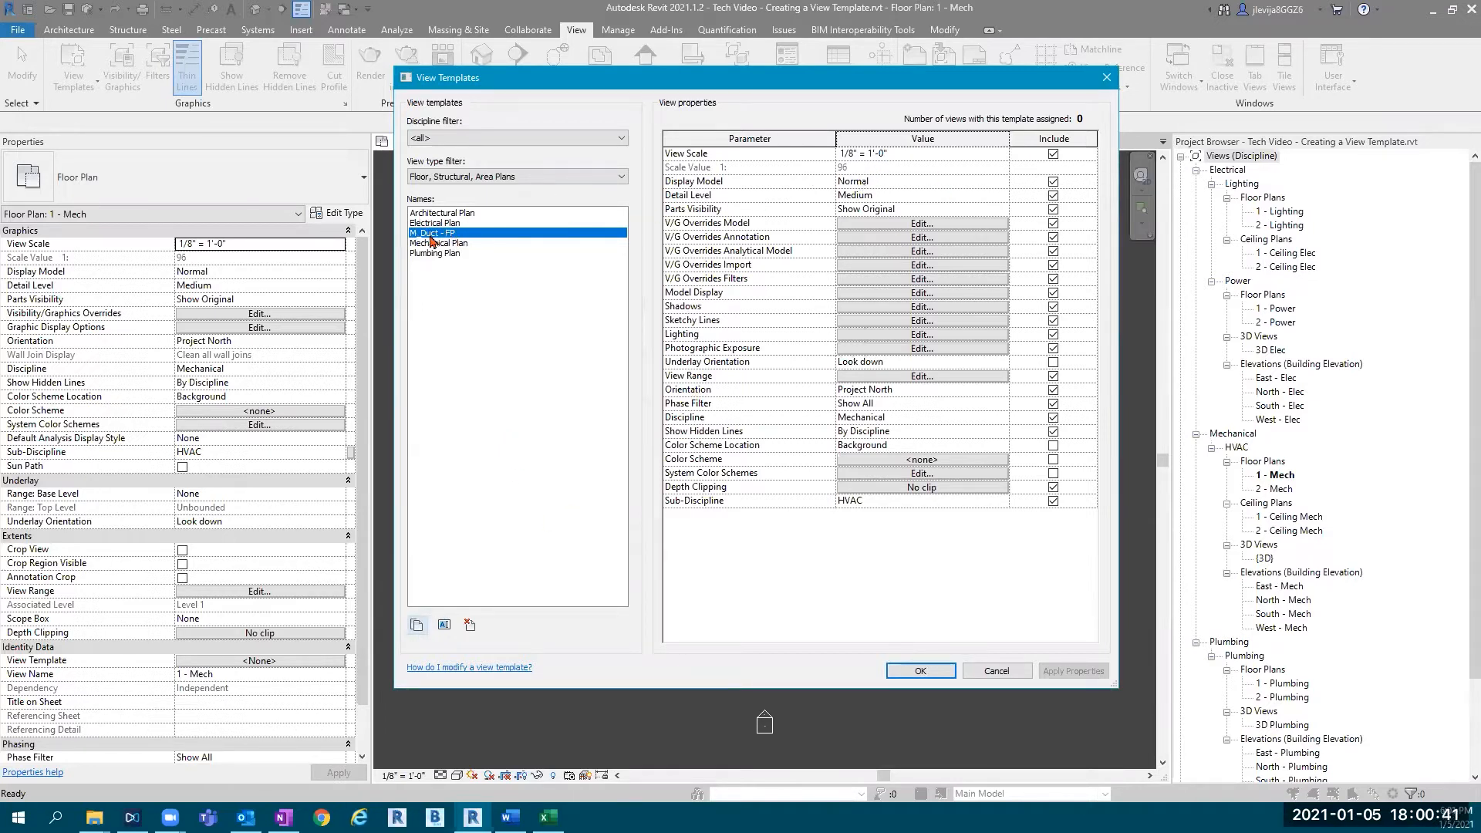
Step: Rename the duplicated template to "M_Duct - EXHAUST - FP"
{"action": "left_click", "coordinate": [444, 625]}
{"action": "left_click", "coordinate": [766, 386]}
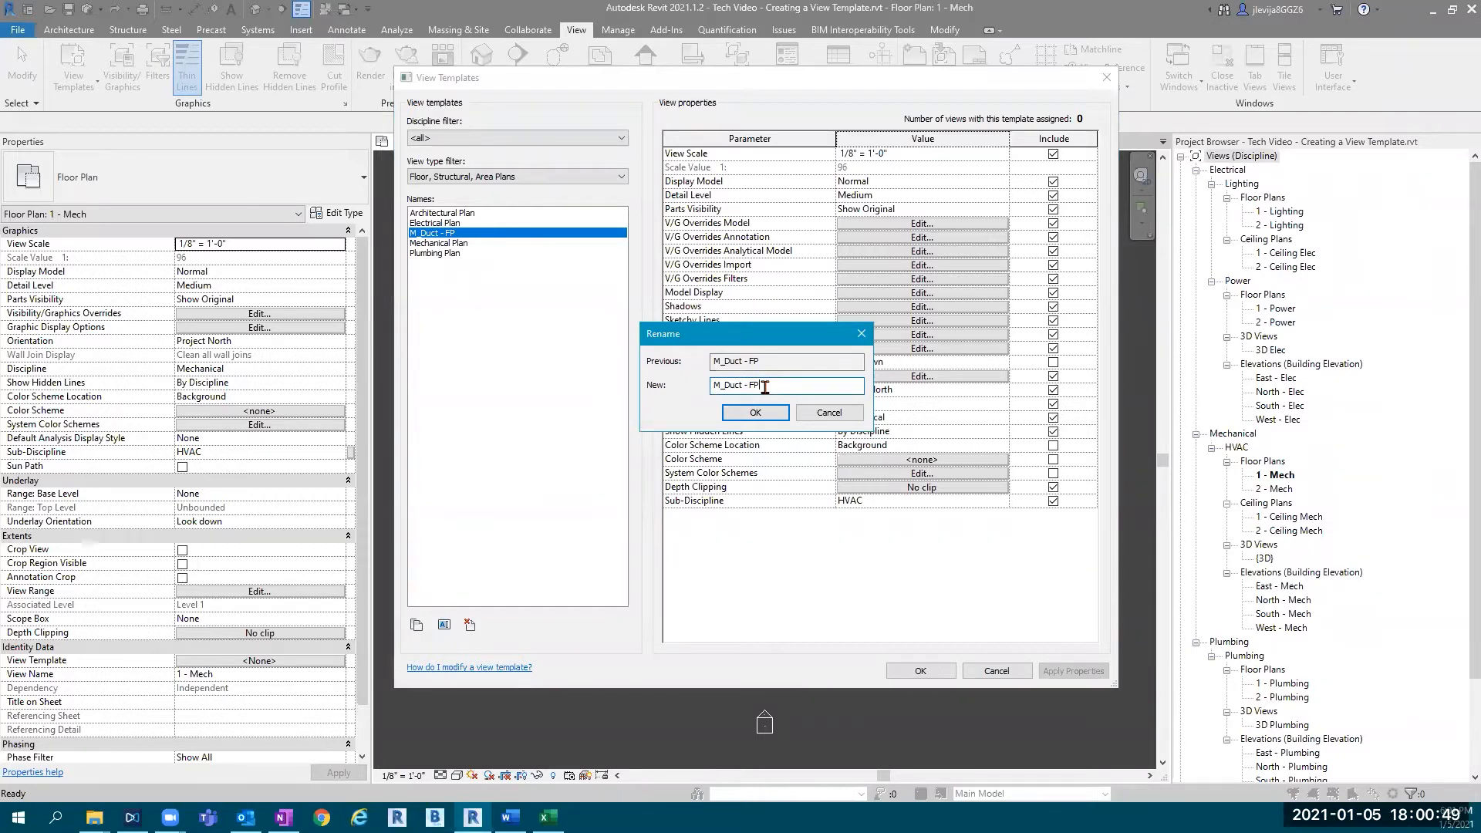
{"action": "key", "text": "BackSpace"}
{"action": "key", "text": "BackSpace"}
{"action": "type", "text": "eEXHAUST - FP"}
{"action": "key", "text": "BackSpace"}
{"action": "key", "text": "BackSpace"}
{"action": "key", "text": "BackSpace"}
{"action": "key", "text": "BackSpace"}
{"action": "key", "text": "BackSpace"}
{"action": "type", "text": "- FP"}
{"action": "left_click", "coordinate": [755, 414]}
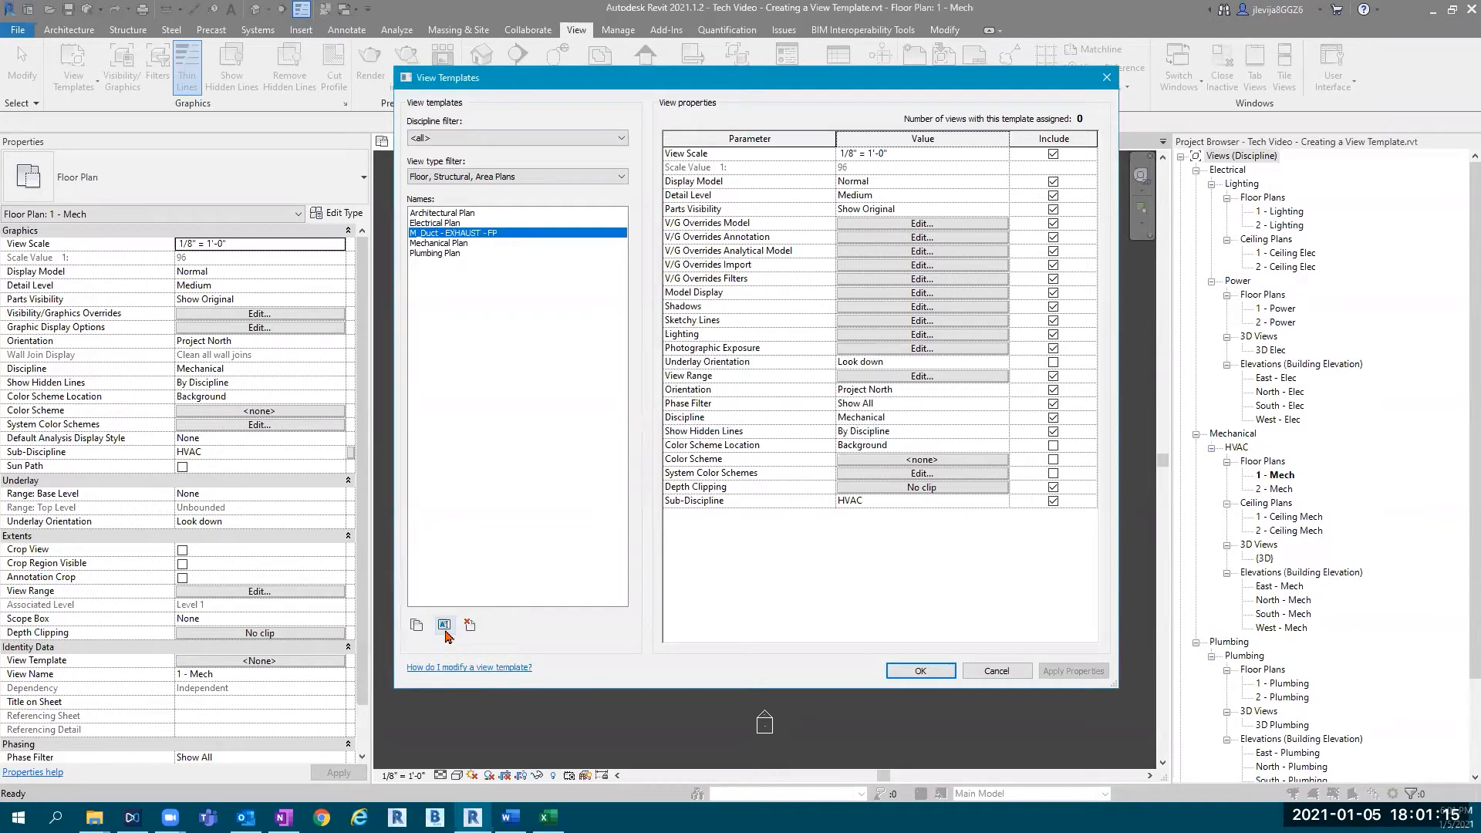
Step: Delete the Architectural Plan view template and select the M_Duct - EXHAUST - FP template
{"action": "left_click", "coordinate": [465, 213]}
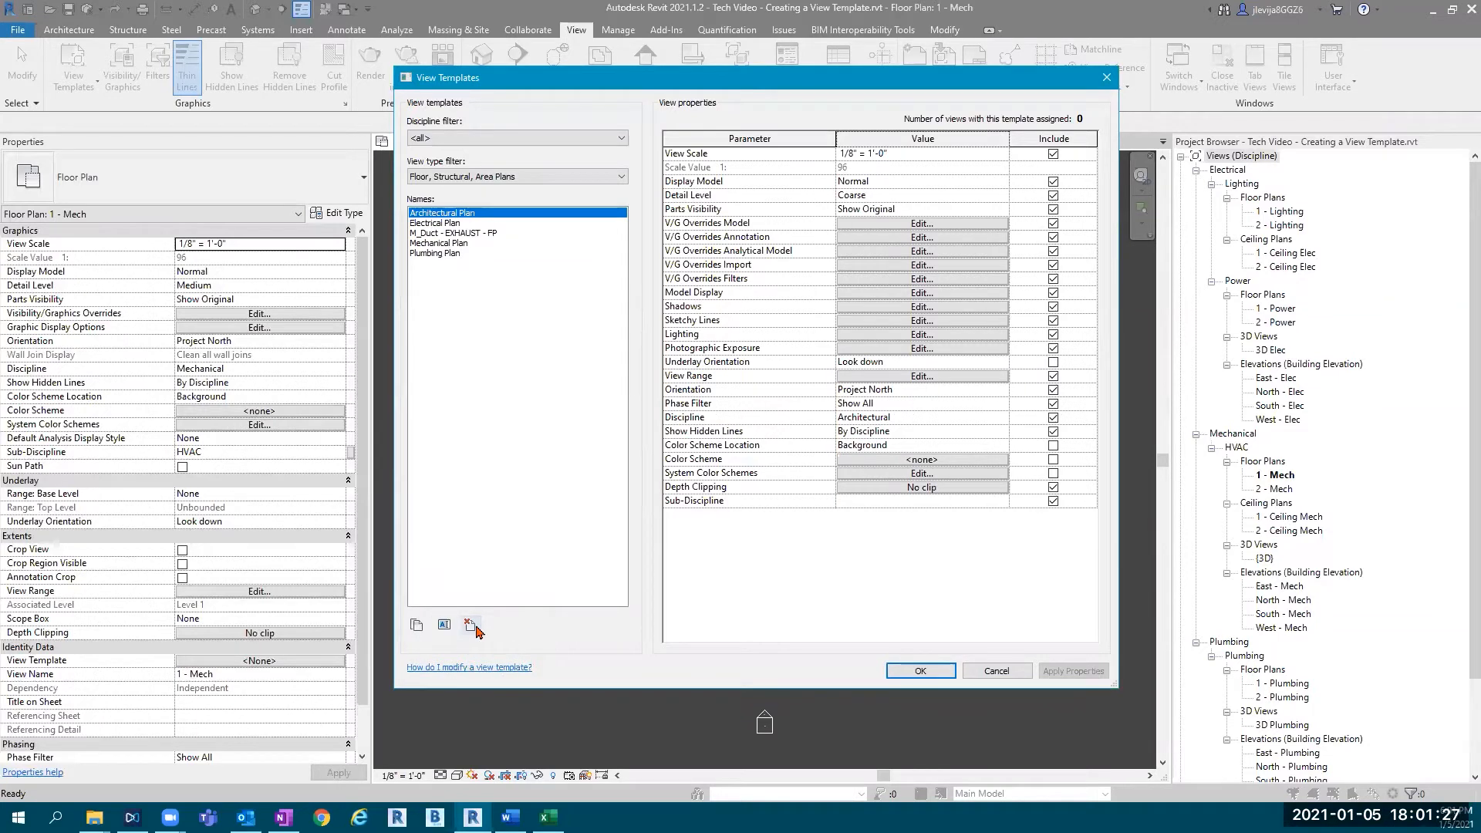
{"action": "left_click", "coordinate": [470, 625]}
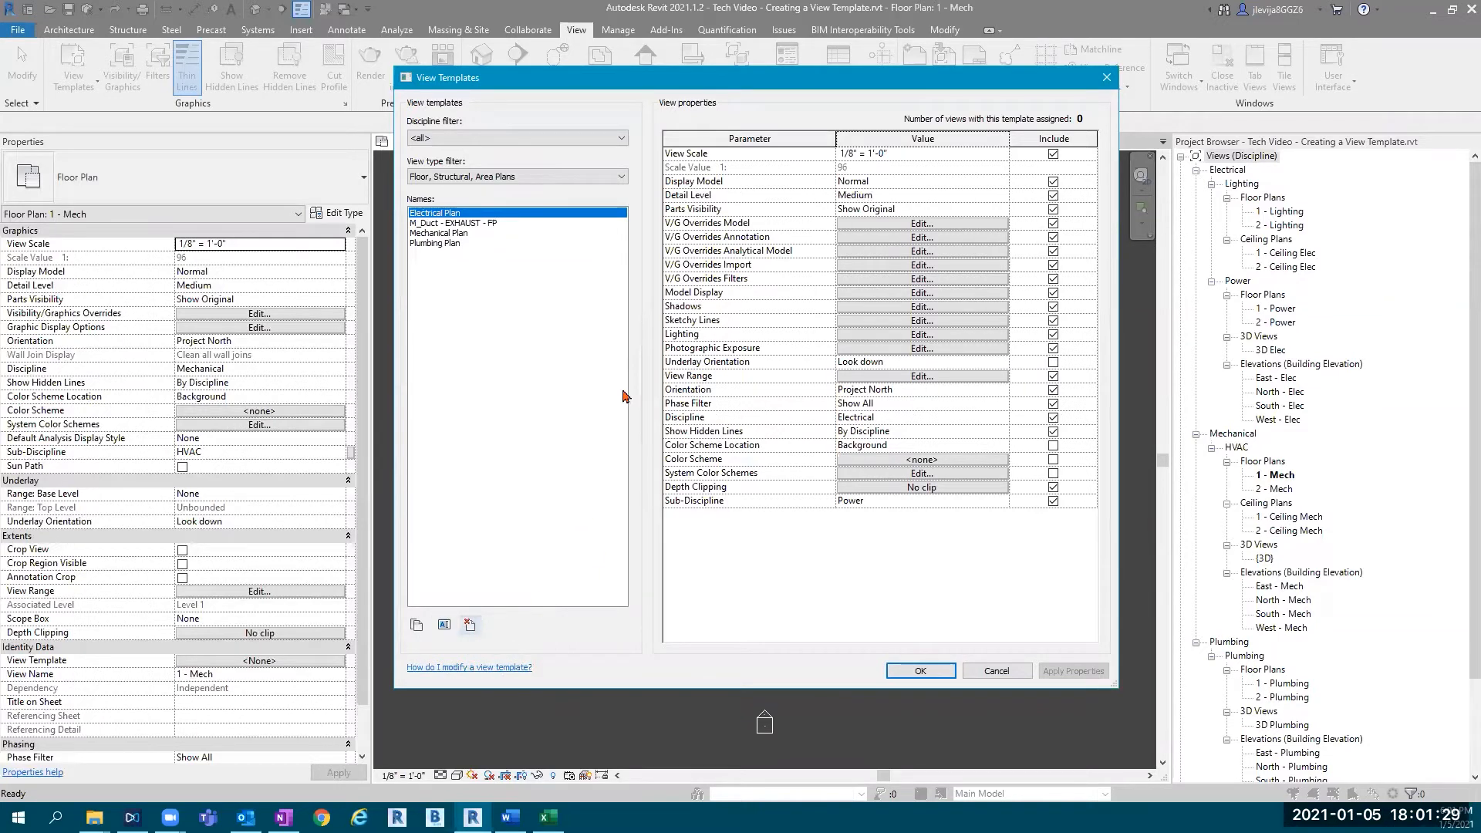
{"action": "left_click", "coordinate": [474, 223]}
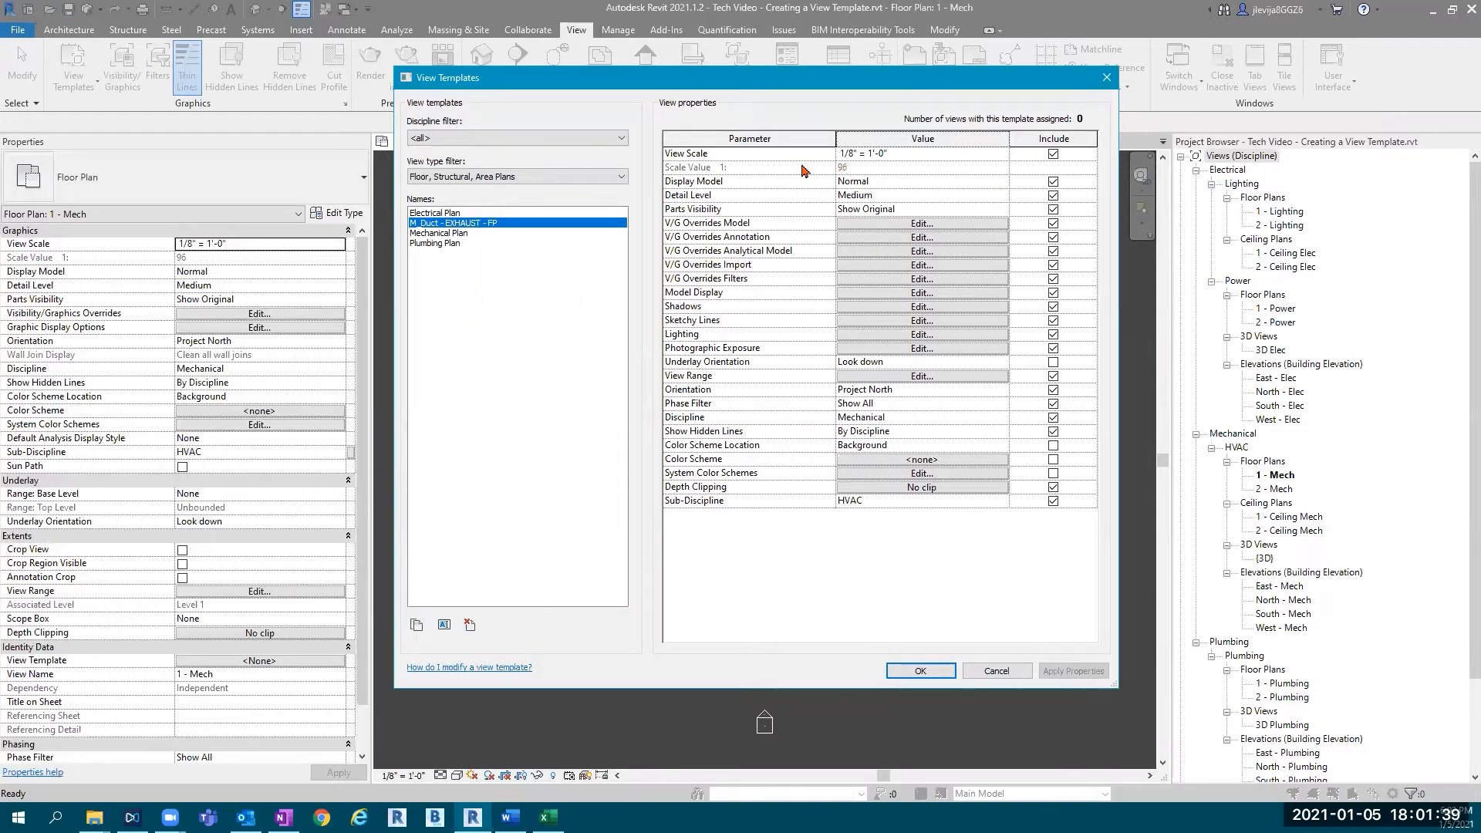
Step: Exclude and re-include the View Scale parameter in the template, and choose Medium as the Detail Level
{"action": "key", "text": "ctrl"}
{"action": "key", "text": "ctrl"}
{"action": "key", "text": "ctrl"}
{"action": "key", "text": "ctrl"}
{"action": "left_click", "coordinate": [1054, 155]}
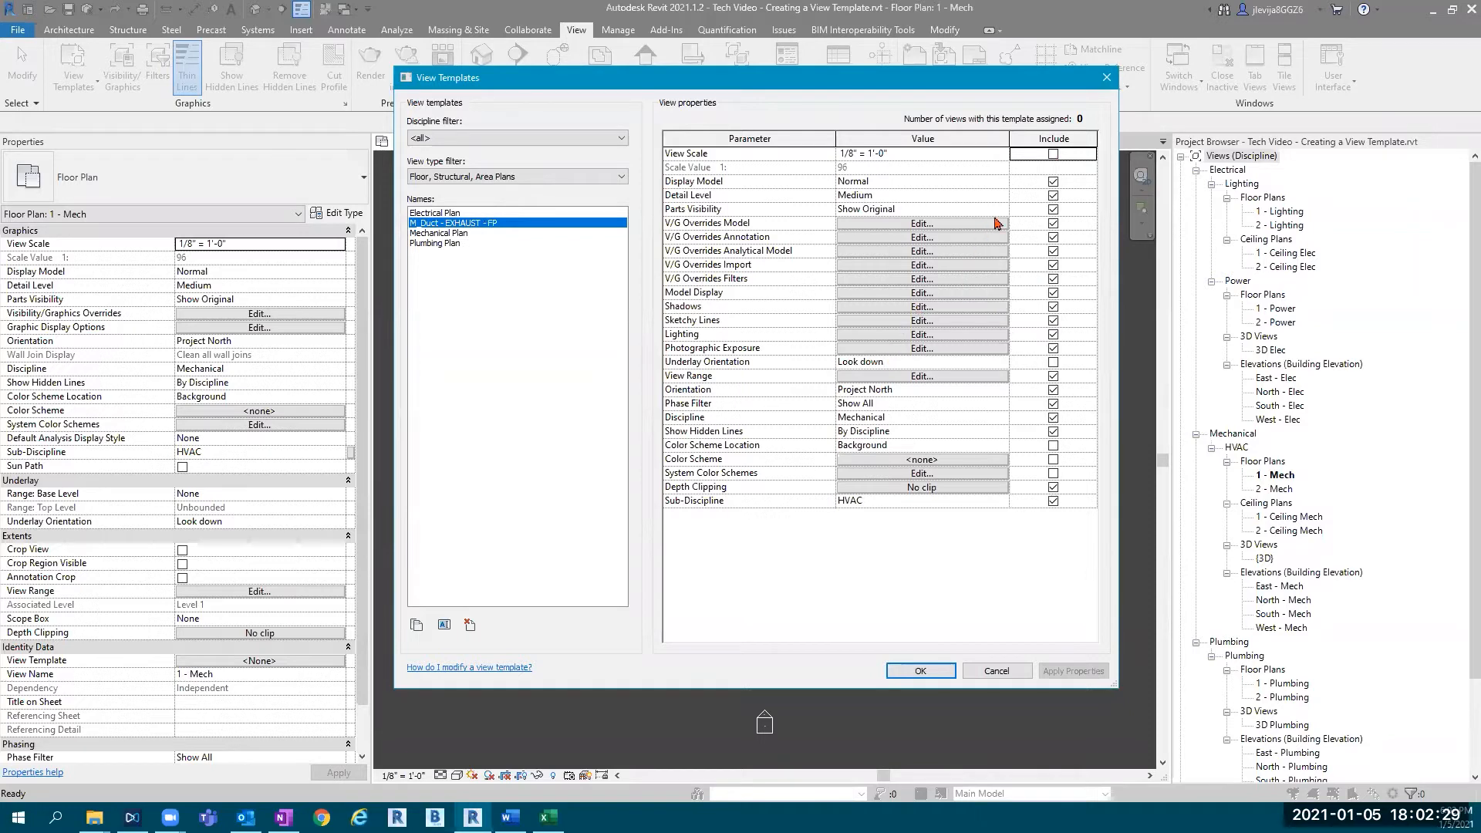
{"action": "left_click", "coordinate": [1054, 155]}
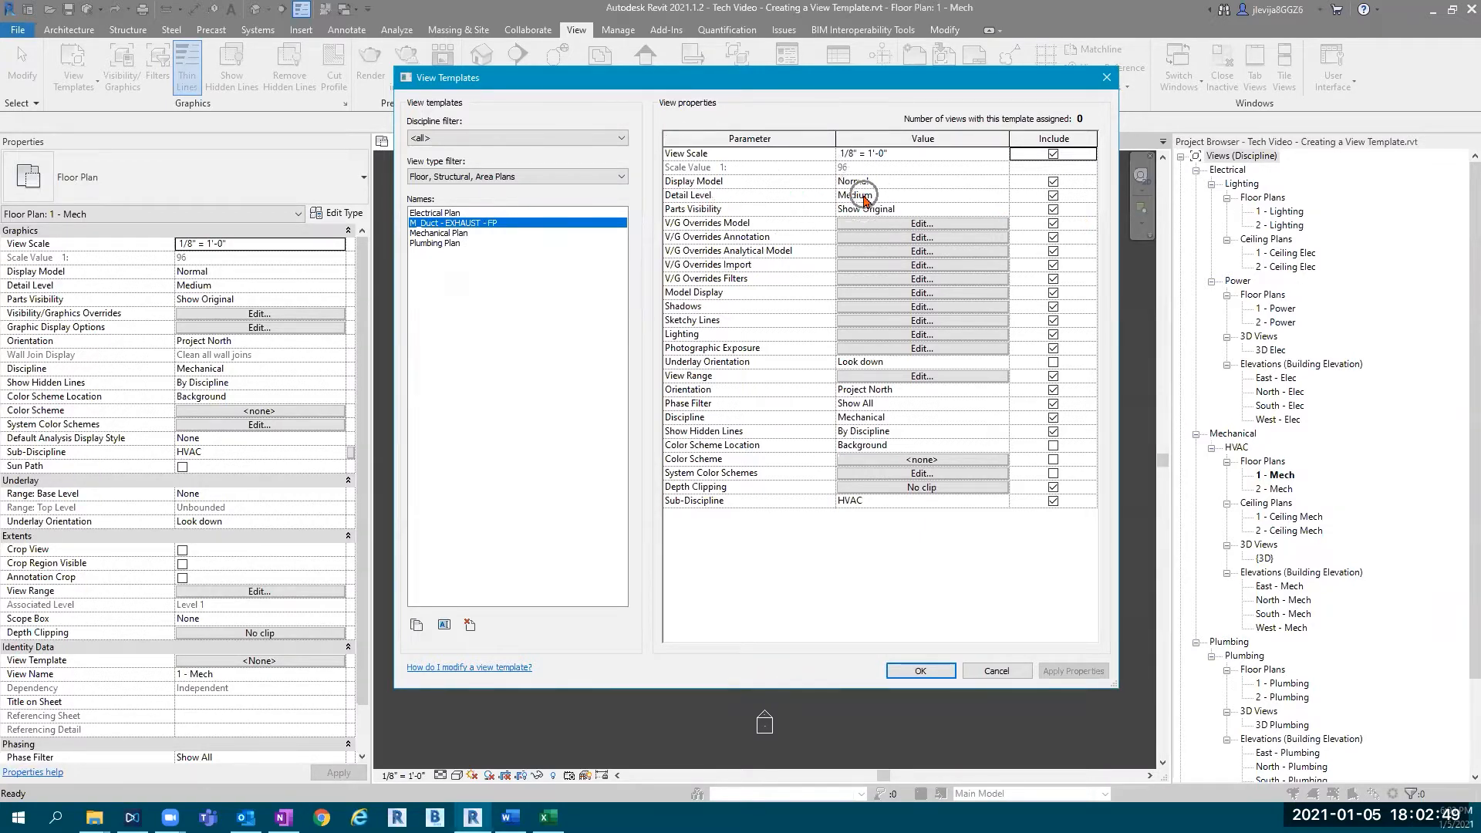
{"action": "left_click", "coordinate": [1002, 198]}
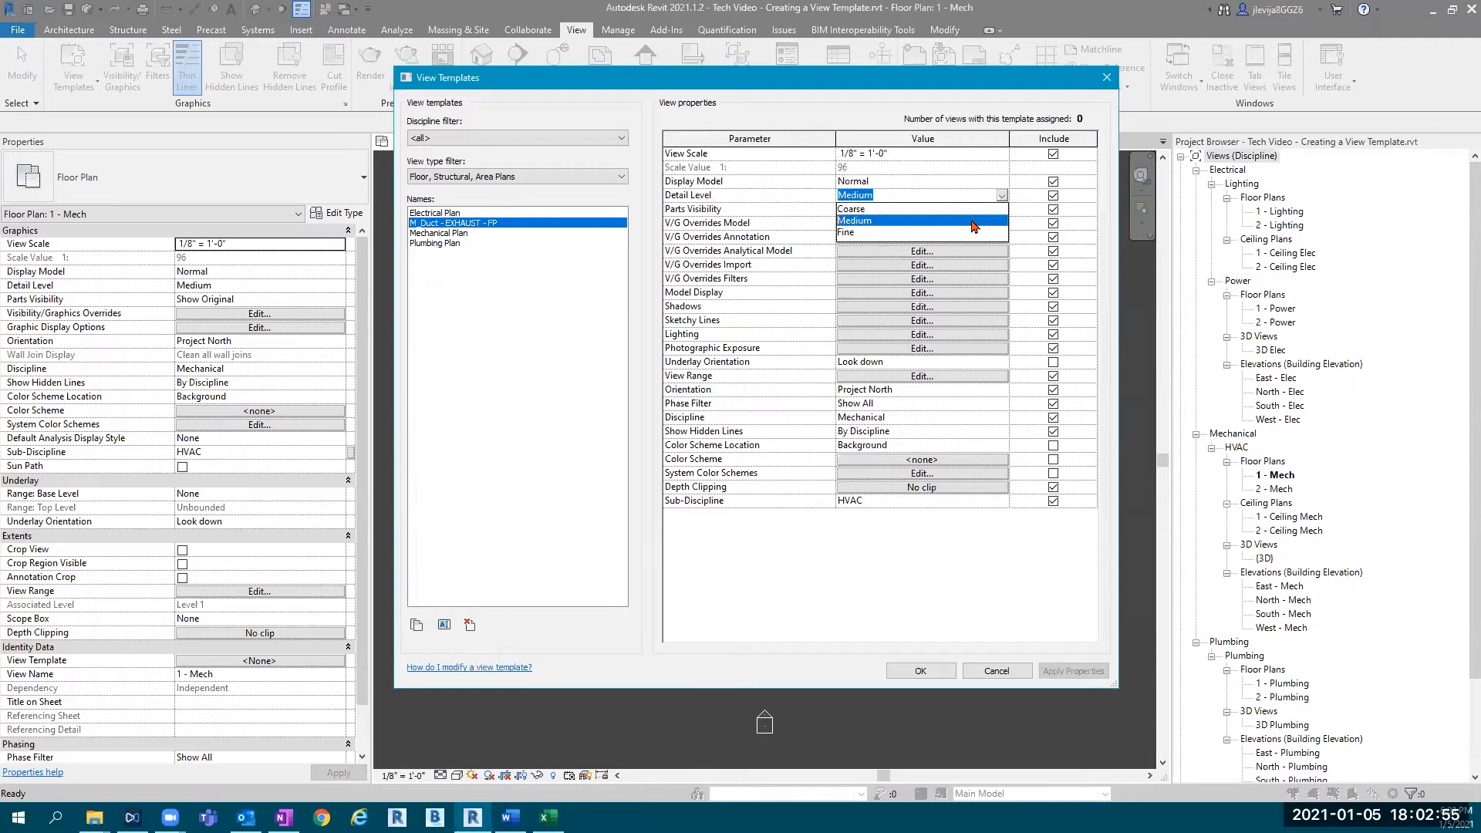
{"action": "left_click", "coordinate": [974, 222]}
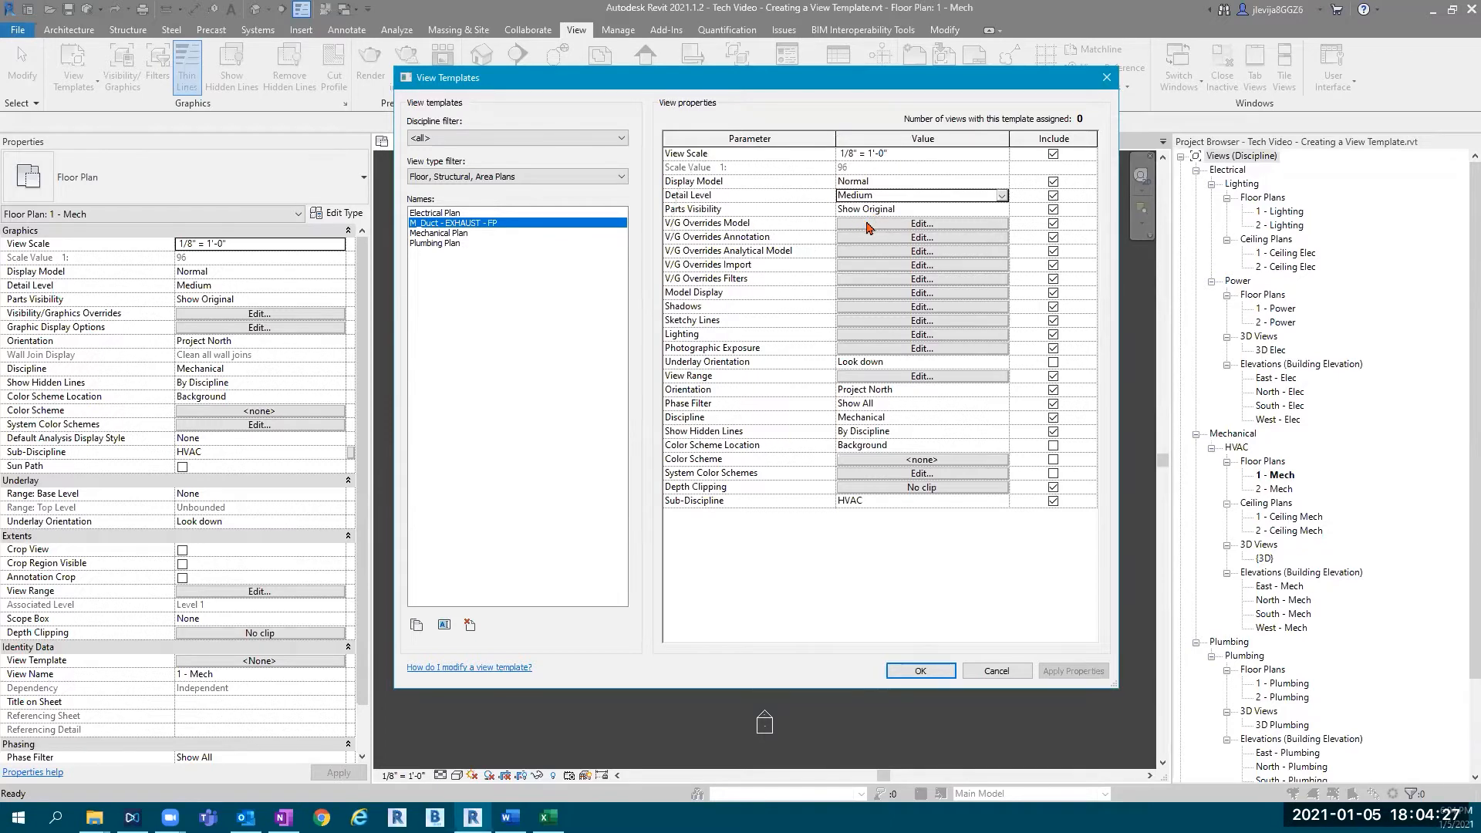
Step: Open the template's V/G Overrides Model settings and review the discipline filter list and the available category groups
{"action": "left_click", "coordinate": [925, 228]}
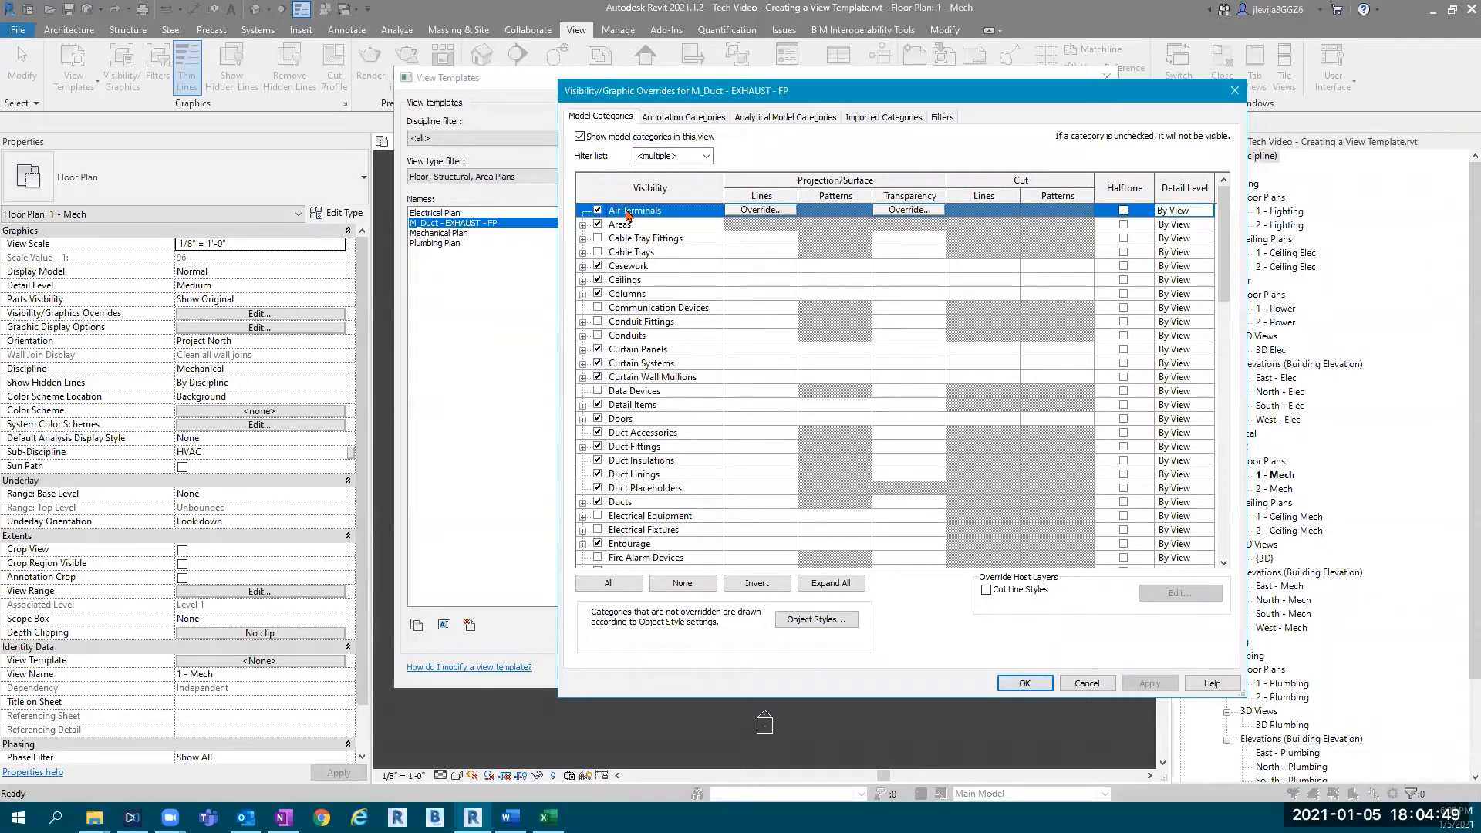
{"action": "left_click", "coordinate": [705, 156]}
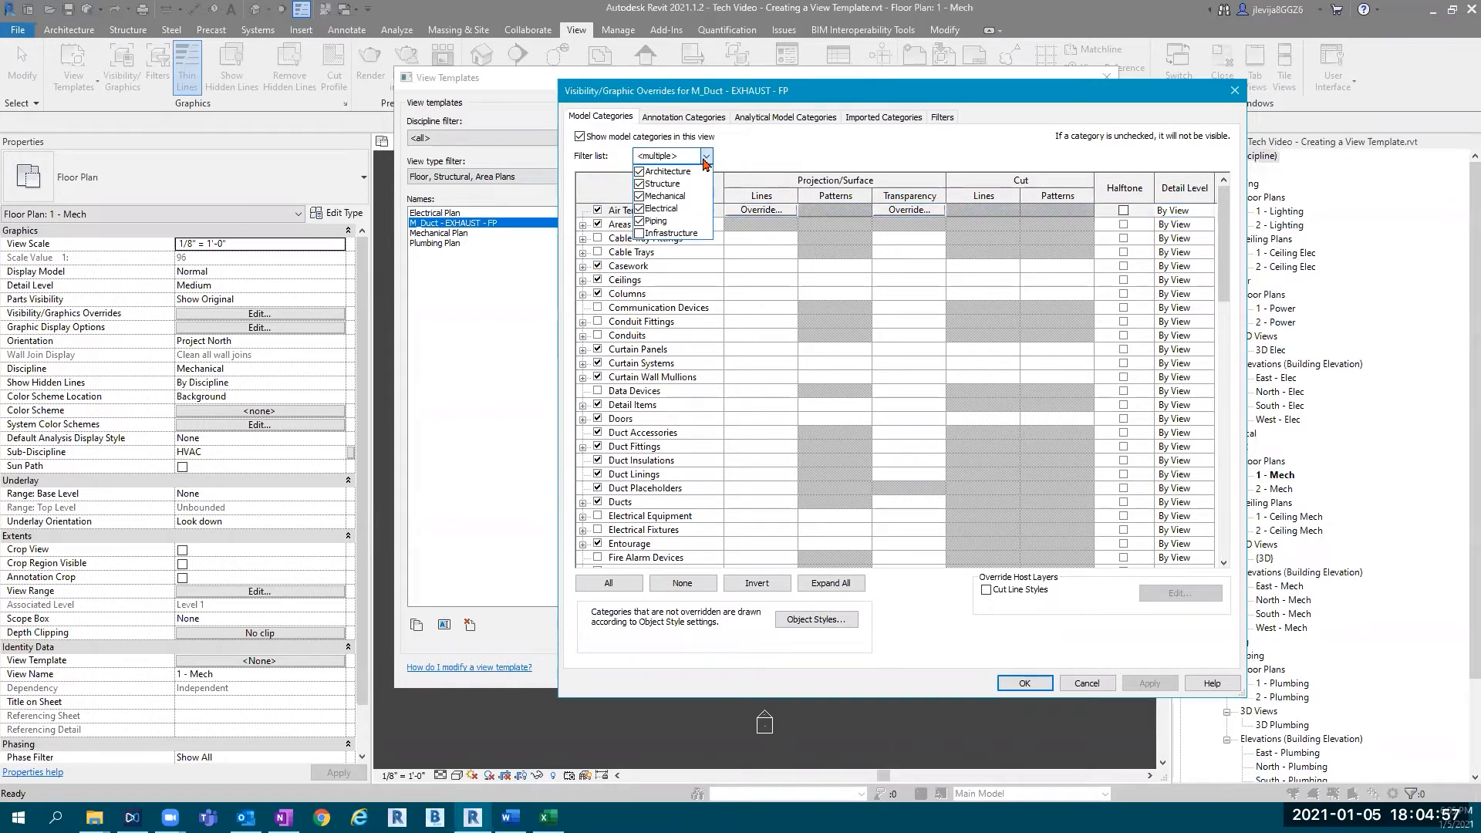
{"action": "left_click", "coordinate": [706, 157]}
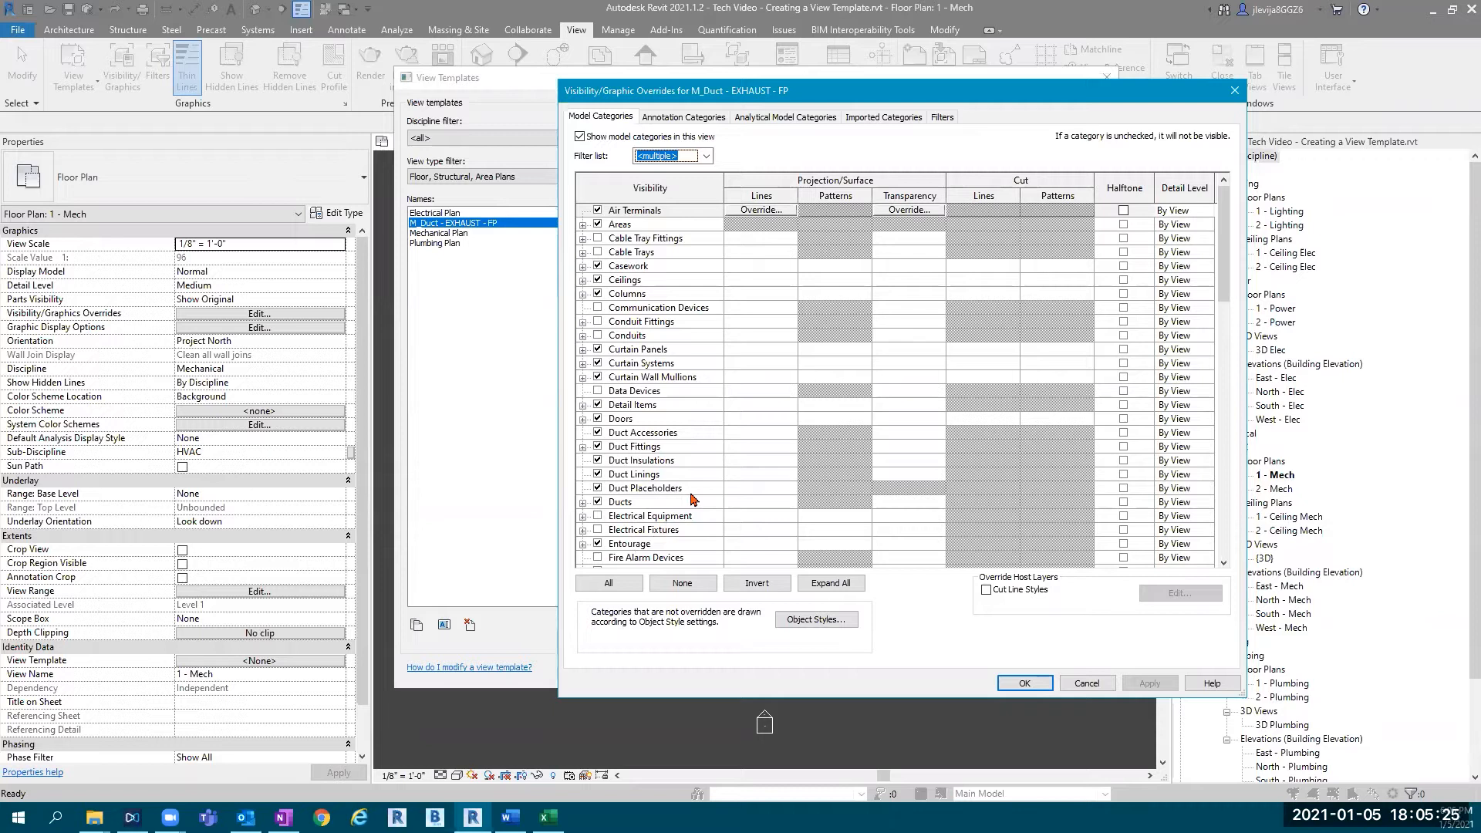
{"action": "left_click", "coordinate": [602, 122]}
{"action": "left_click", "coordinate": [949, 119]}
{"action": "key", "text": "ctrl"}
{"action": "key", "text": "ctrl"}
Step: Examine the model categories from ducts to plumbing fixtures, including the Ducts subcategories, for their visibility settings
{"action": "scroll", "coordinate": [645, 321], "scroll_direction": "down", "scroll_amount": 3}
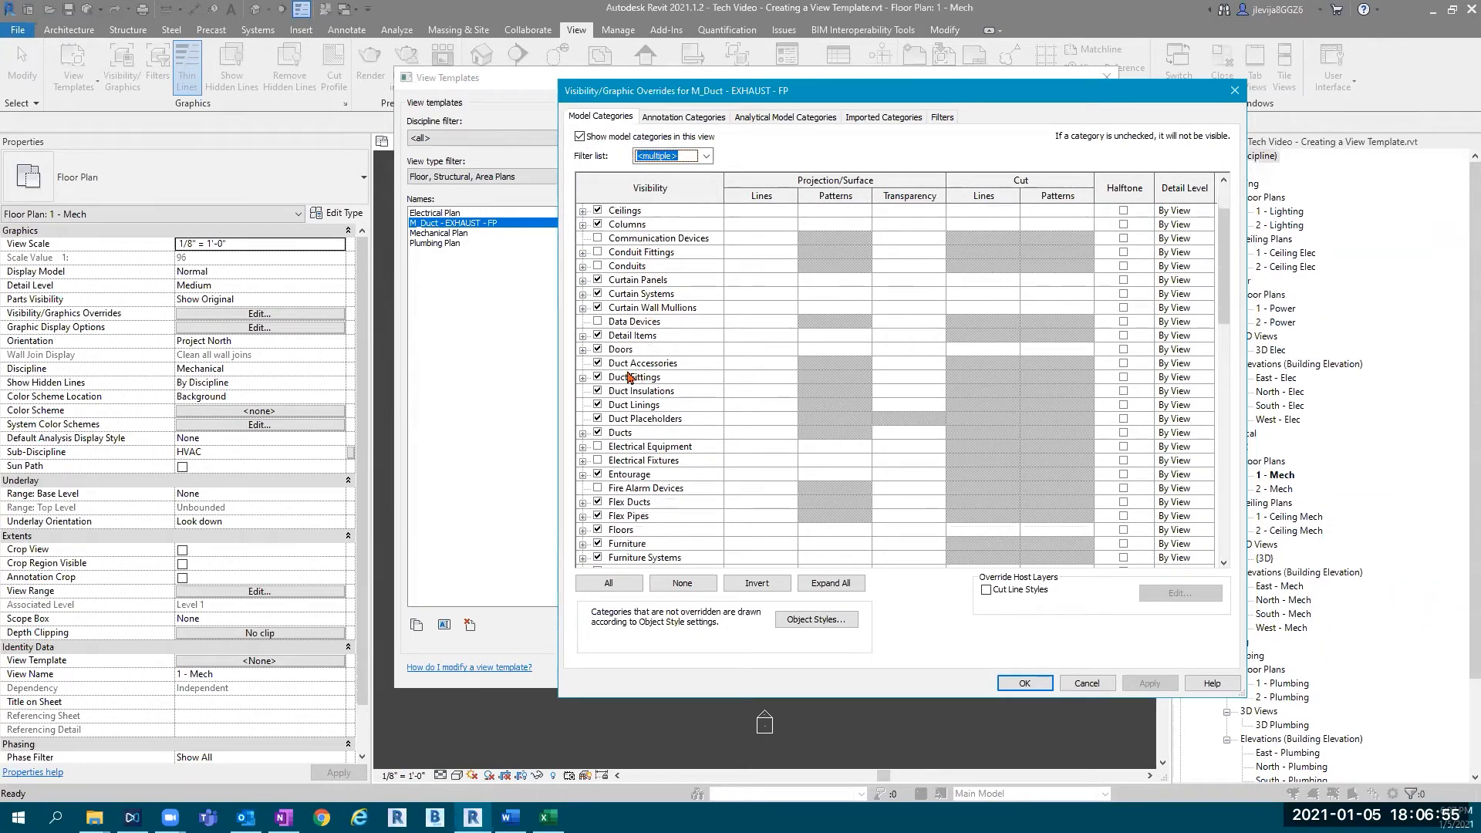
{"action": "key", "text": "ctrl"}
{"action": "key", "text": "ctrl"}
{"action": "key", "text": "ctrl"}
{"action": "key", "text": "ctrl"}
{"action": "key", "text": "ctrl"}
{"action": "key", "text": "ctrl"}
{"action": "left_click", "coordinate": [583, 433]}
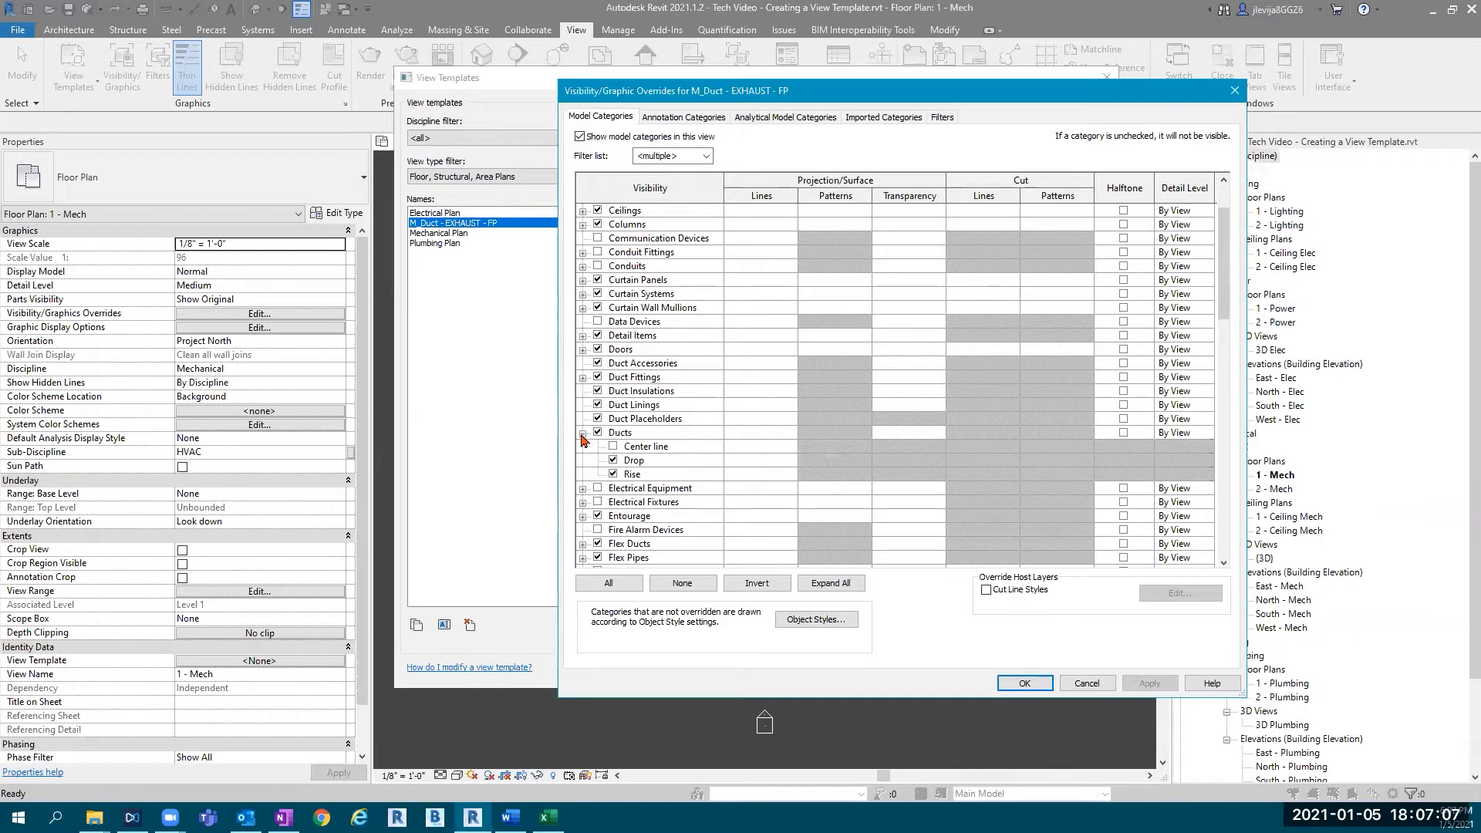
{"action": "left_click", "coordinate": [583, 434]}
{"action": "scroll", "coordinate": [689, 422], "scroll_direction": "down", "scroll_amount": 2}
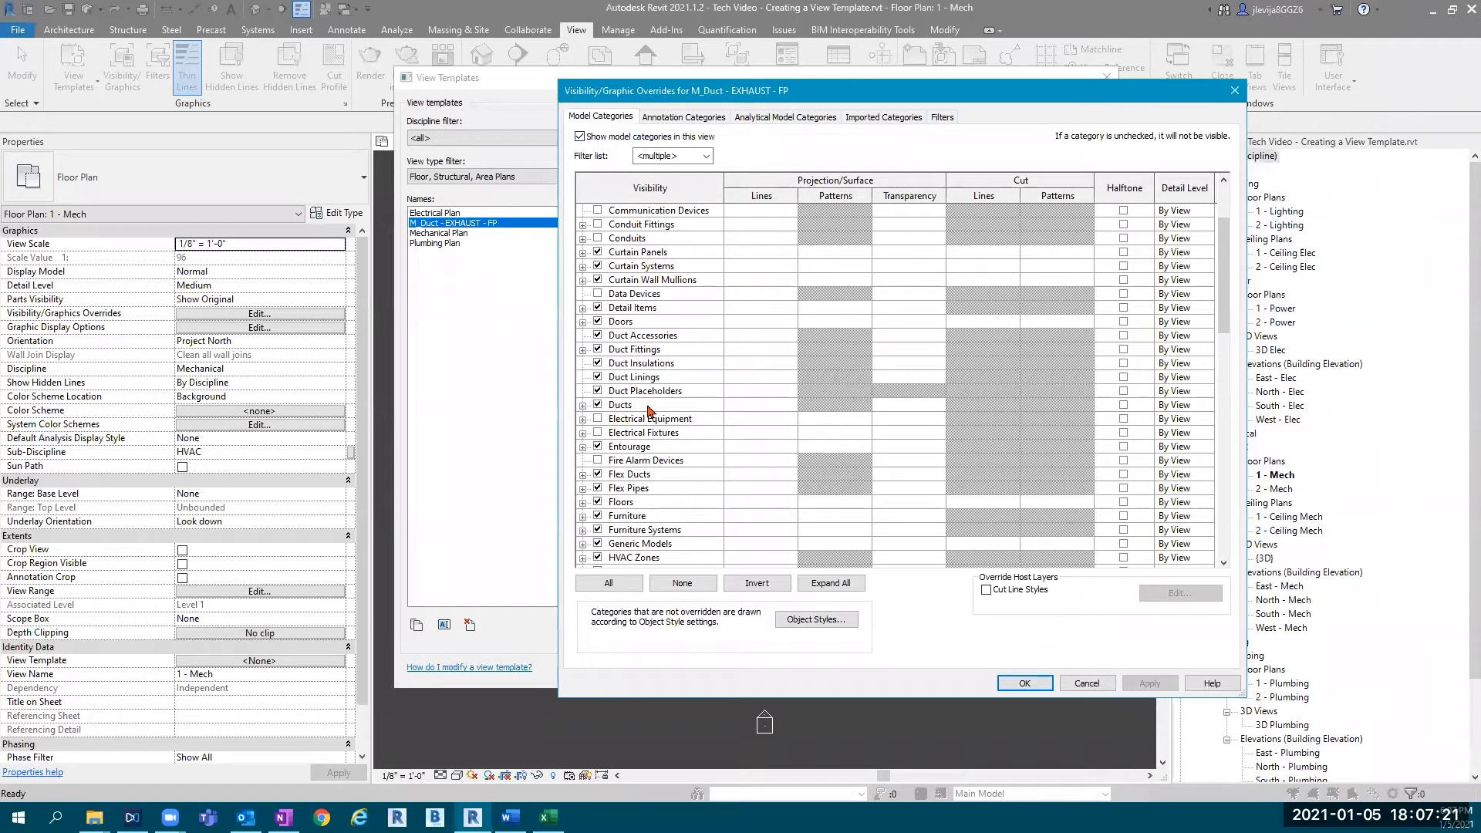
{"action": "scroll", "coordinate": [670, 400], "scroll_direction": "down", "scroll_amount": 1}
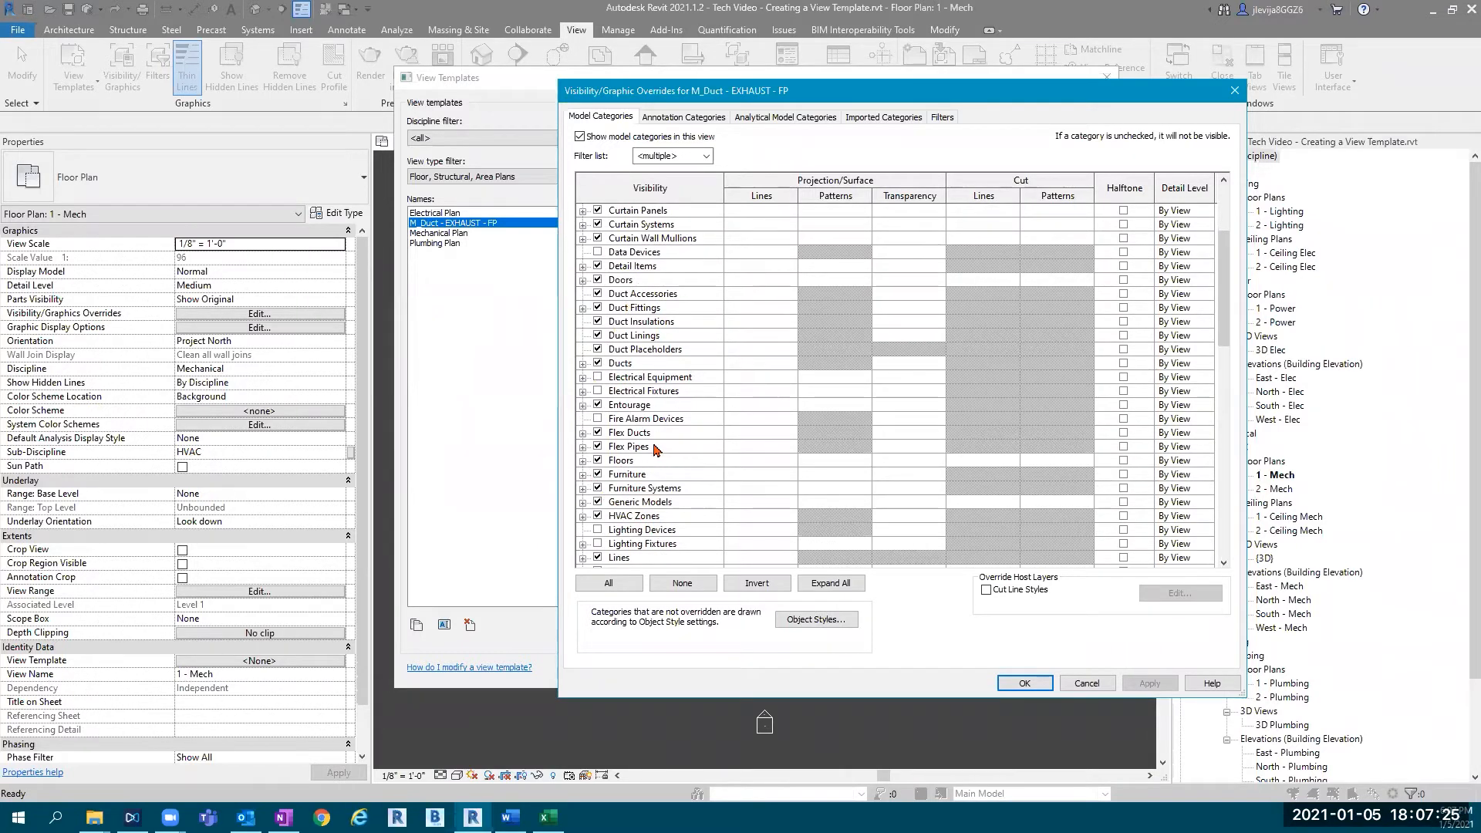
{"action": "scroll", "coordinate": [652, 447], "scroll_direction": "down", "scroll_amount": 5}
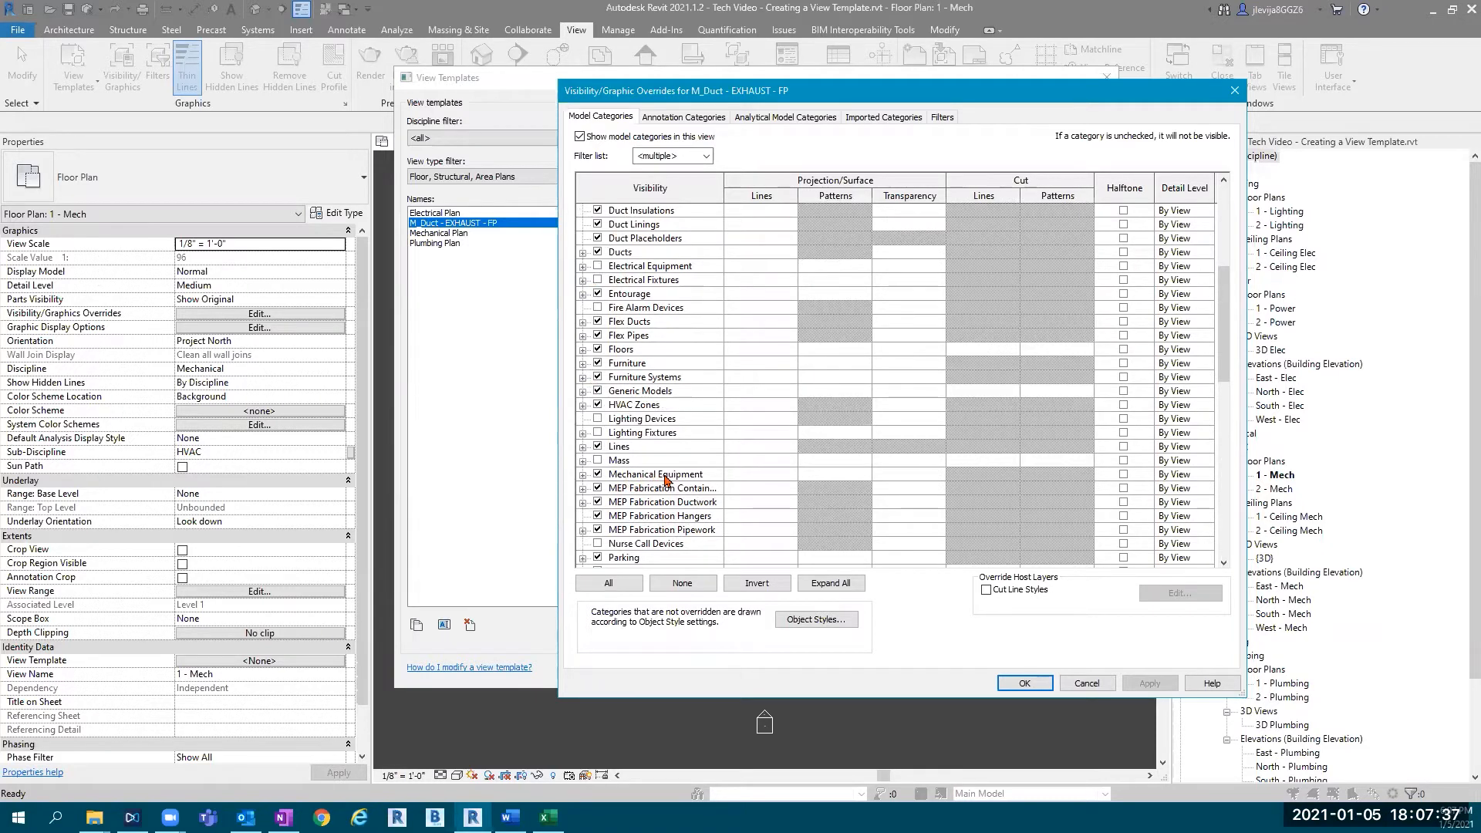
{"action": "scroll", "coordinate": [665, 480], "scroll_direction": "down", "scroll_amount": 2}
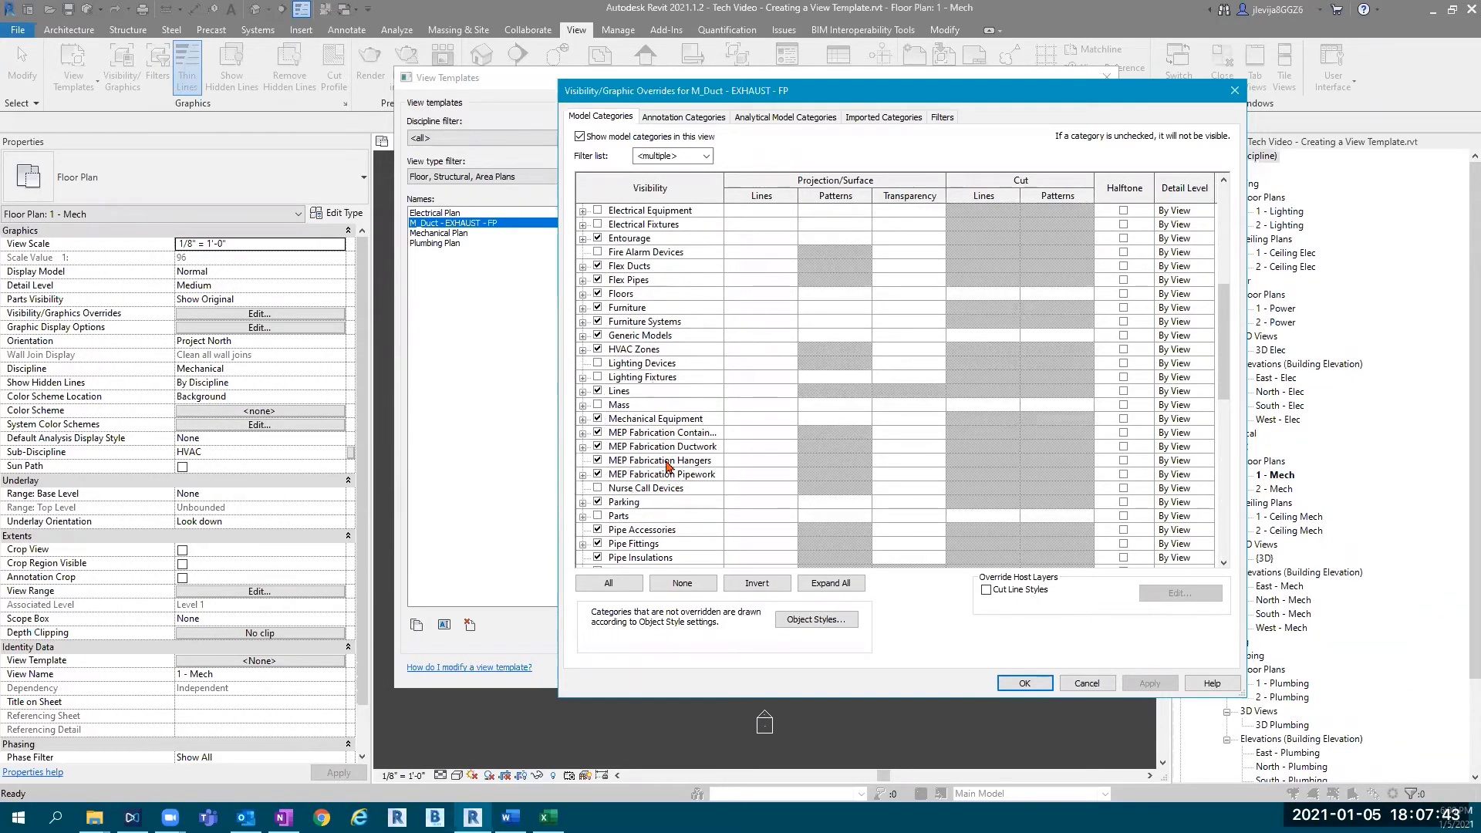
{"action": "scroll", "coordinate": [668, 467], "scroll_direction": "down", "scroll_amount": 1}
{"action": "scroll", "coordinate": [669, 466], "scroll_direction": "down", "scroll_amount": 3}
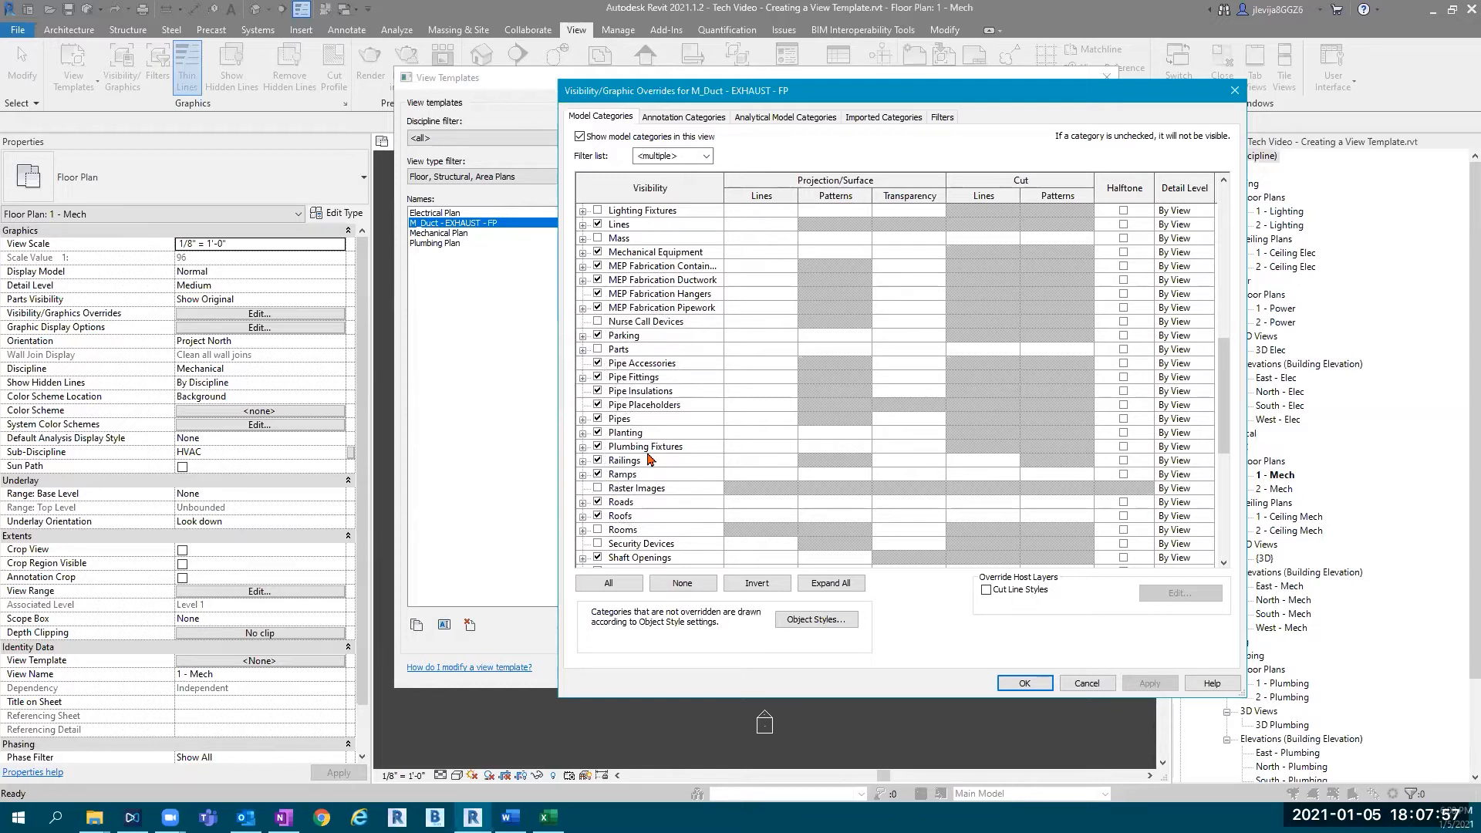
Step: Turn off the visibility of all categories from Pipe Accessories through Pipes, and of Plumbing Fixtures
{"action": "left_click", "coordinate": [625, 368]}
{"action": "left_click", "coordinate": [602, 420], "text": "shift"}
{"action": "left_click", "coordinate": [598, 420]}
{"action": "left_click", "coordinate": [626, 448]}
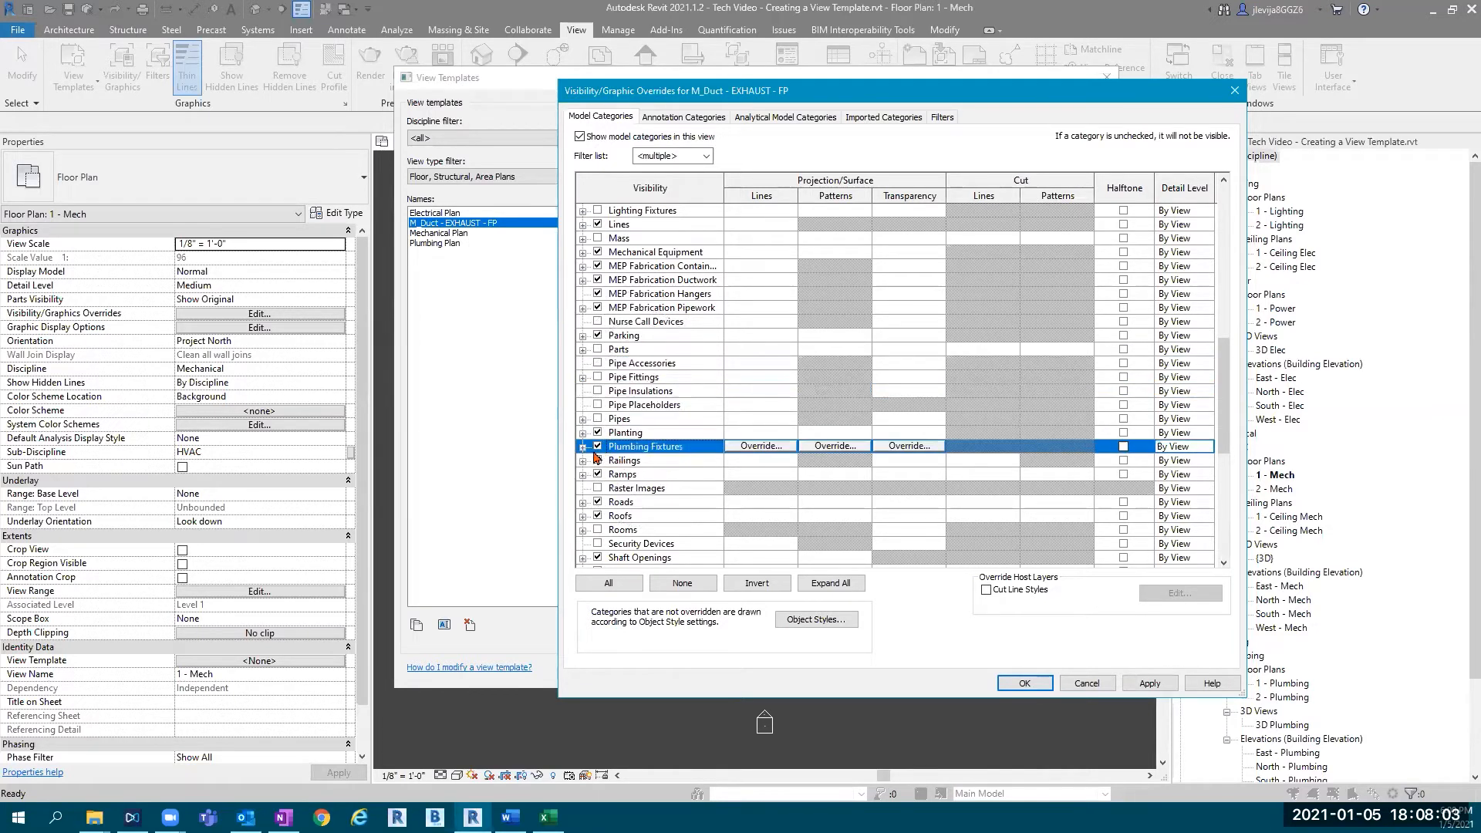
{"action": "left_click", "coordinate": [598, 447]}
Step: Try selecting the pipe categories as a range and other categories individually, and close the visibility overrides without applying them
{"action": "left_click", "coordinate": [625, 364]}
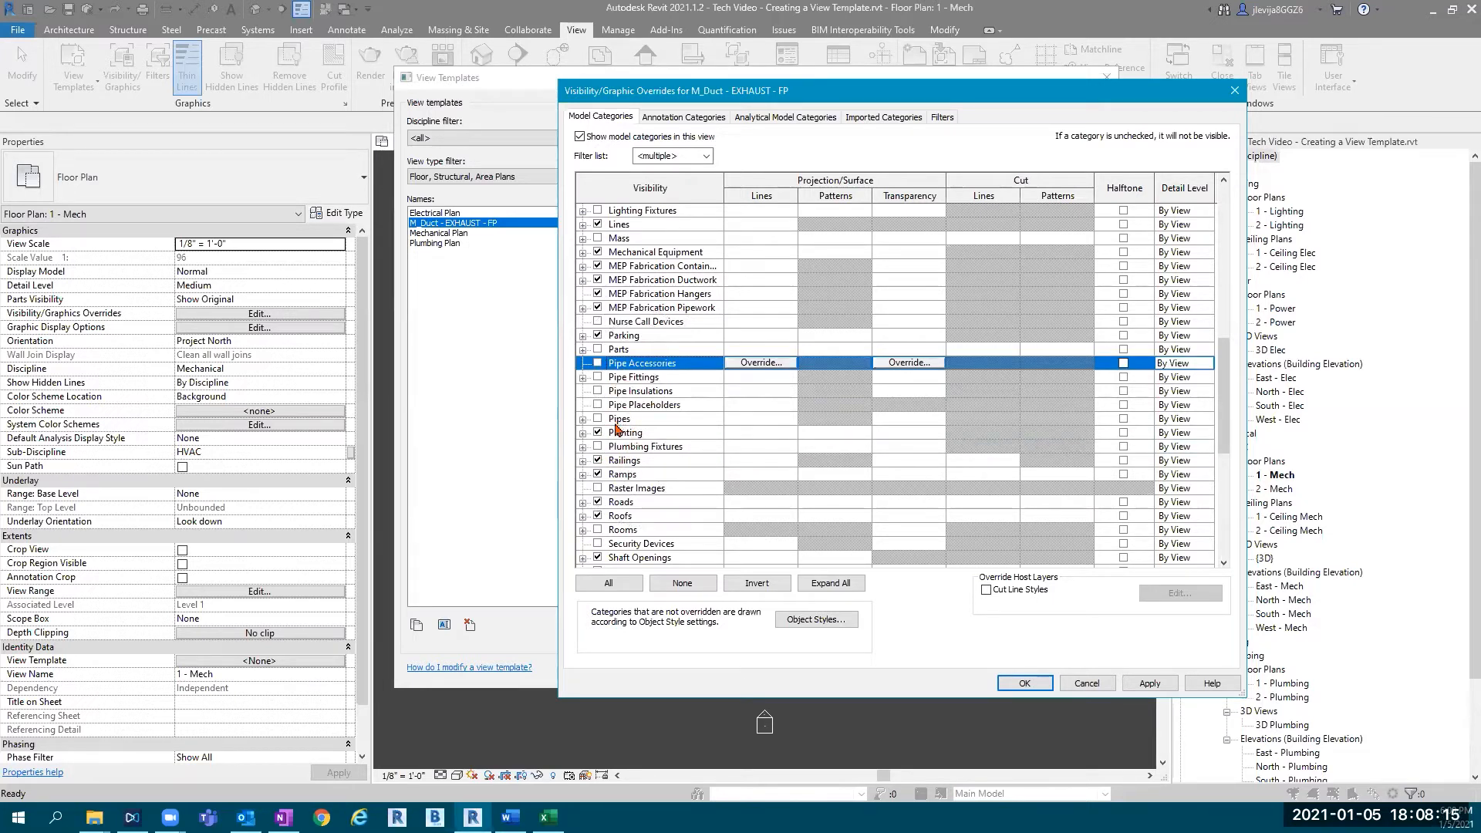
{"action": "left_click", "coordinate": [617, 422], "text": "shift"}
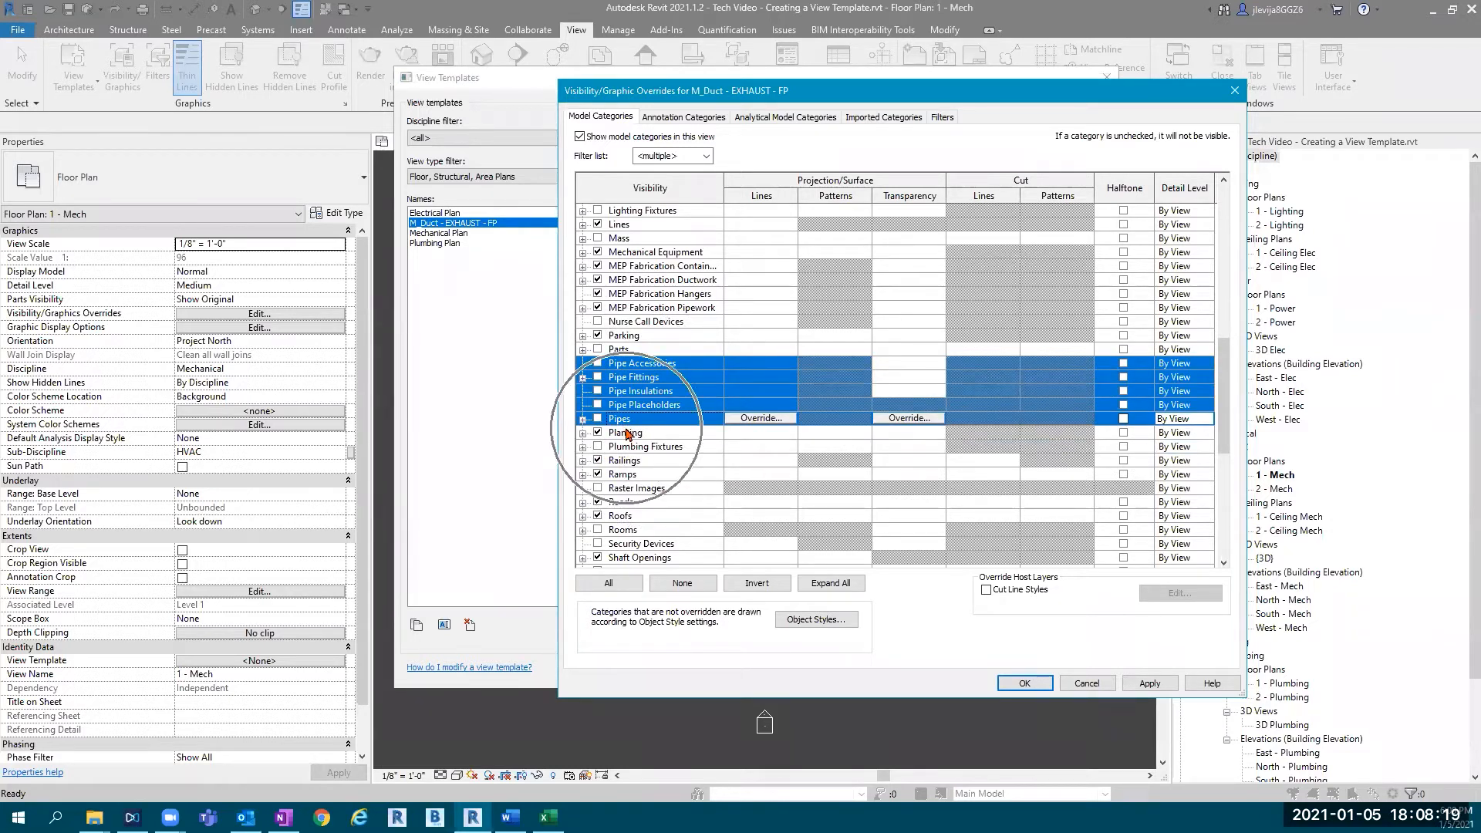
{"action": "left_click", "coordinate": [618, 417], "text": "ctrl"}
{"action": "left_click", "coordinate": [627, 394], "text": "ctrl"}
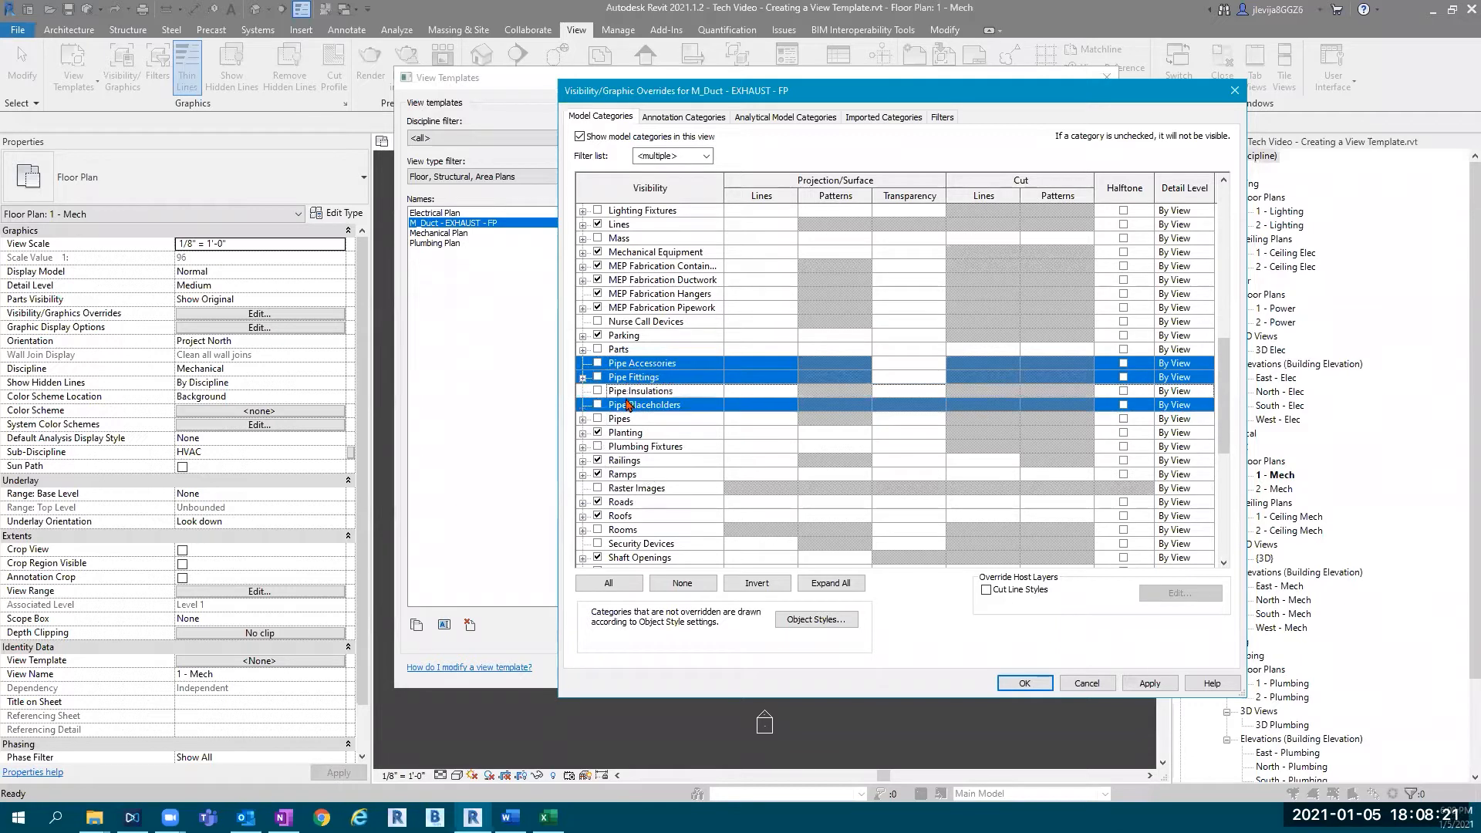
{"action": "left_click", "coordinate": [626, 408], "text": "ctrl"}
{"action": "left_click", "coordinate": [622, 420], "text": "ctrl"}
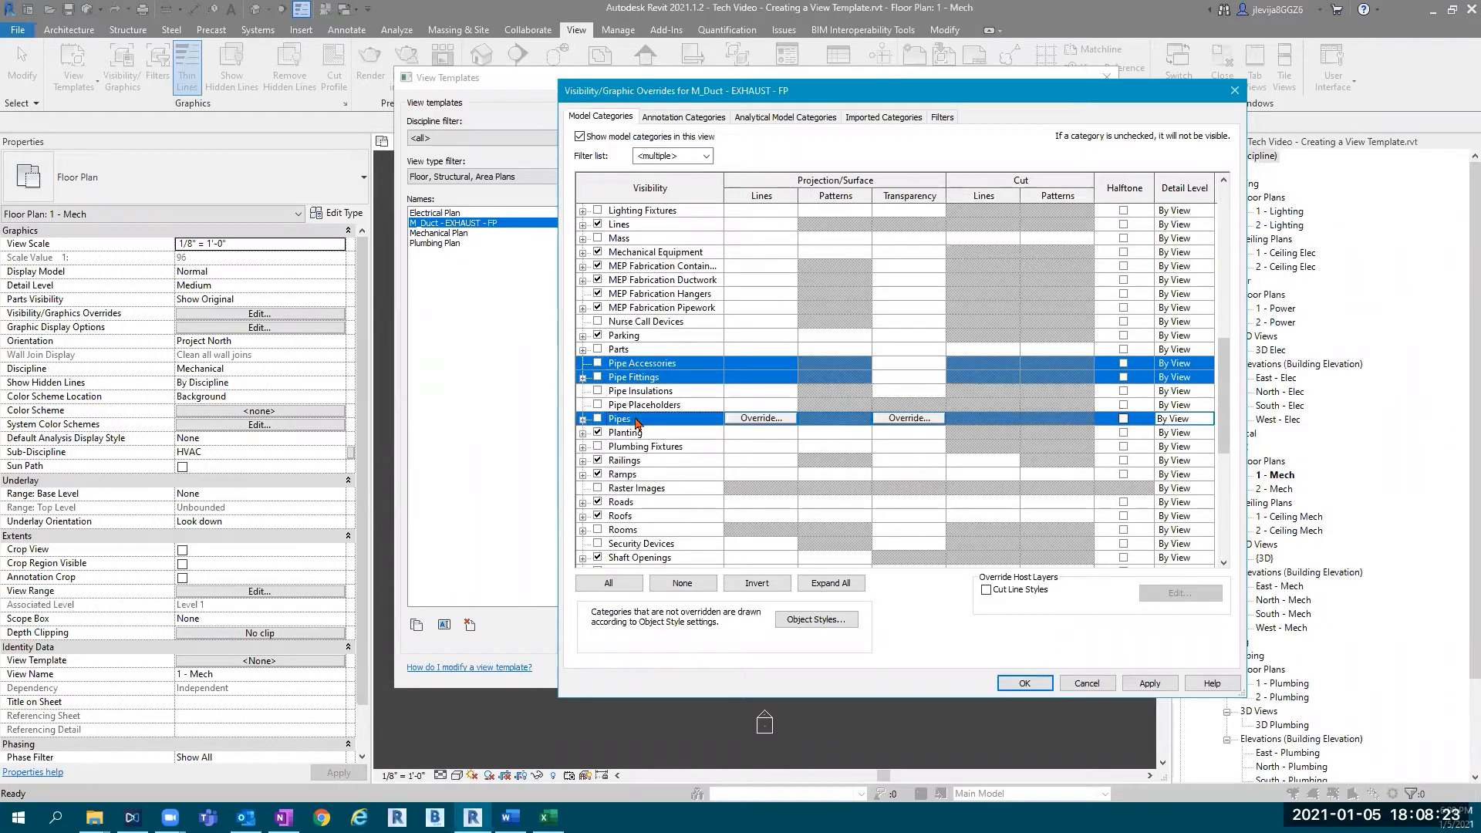
{"action": "left_click", "coordinate": [652, 323], "text": "ctrl"}
{"action": "left_click", "coordinate": [648, 280], "text": "ctrl"}
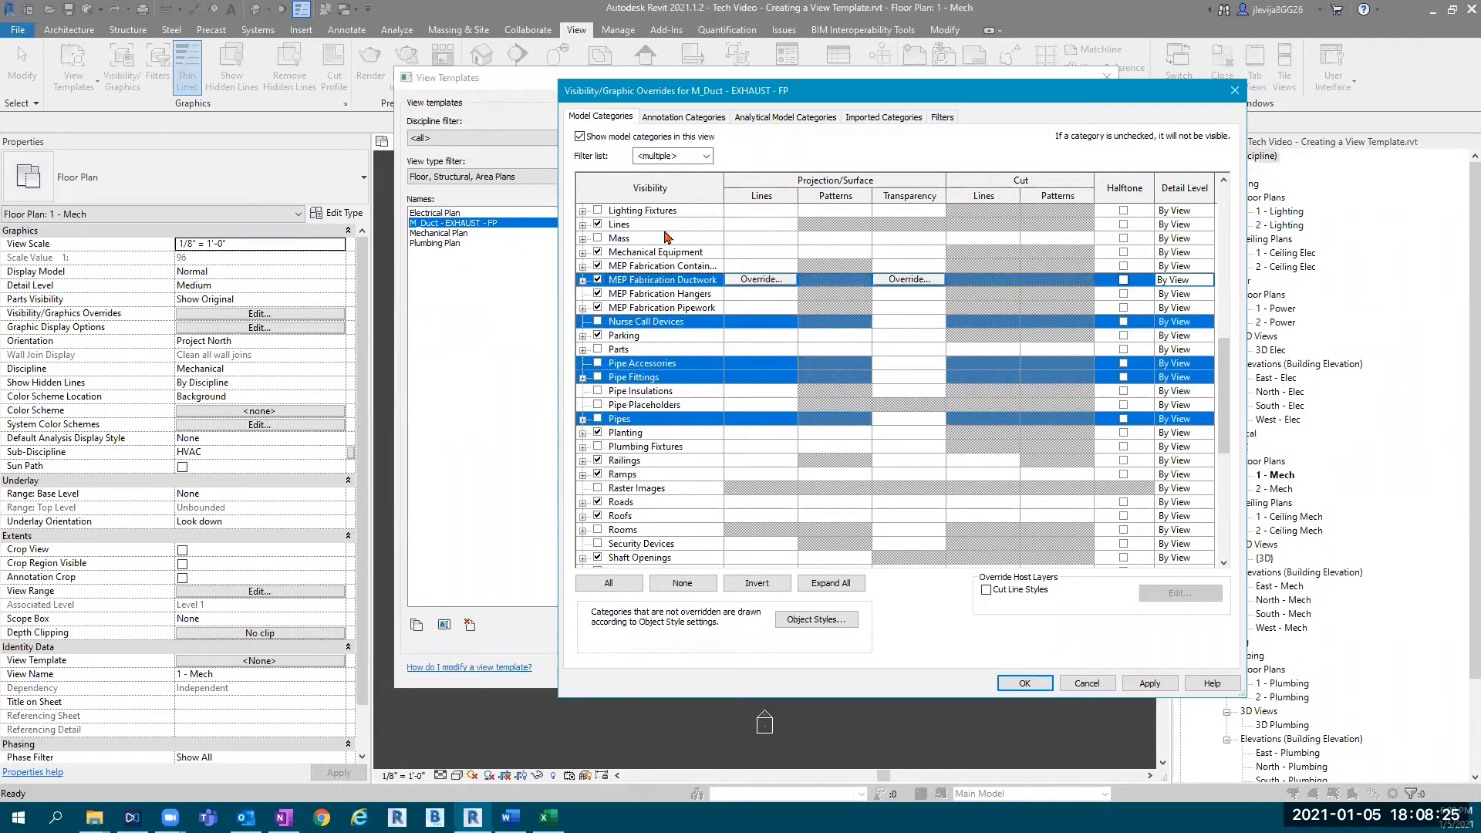
{"action": "left_click", "coordinate": [665, 225], "text": "ctrl"}
{"action": "key", "text": "Escape"}
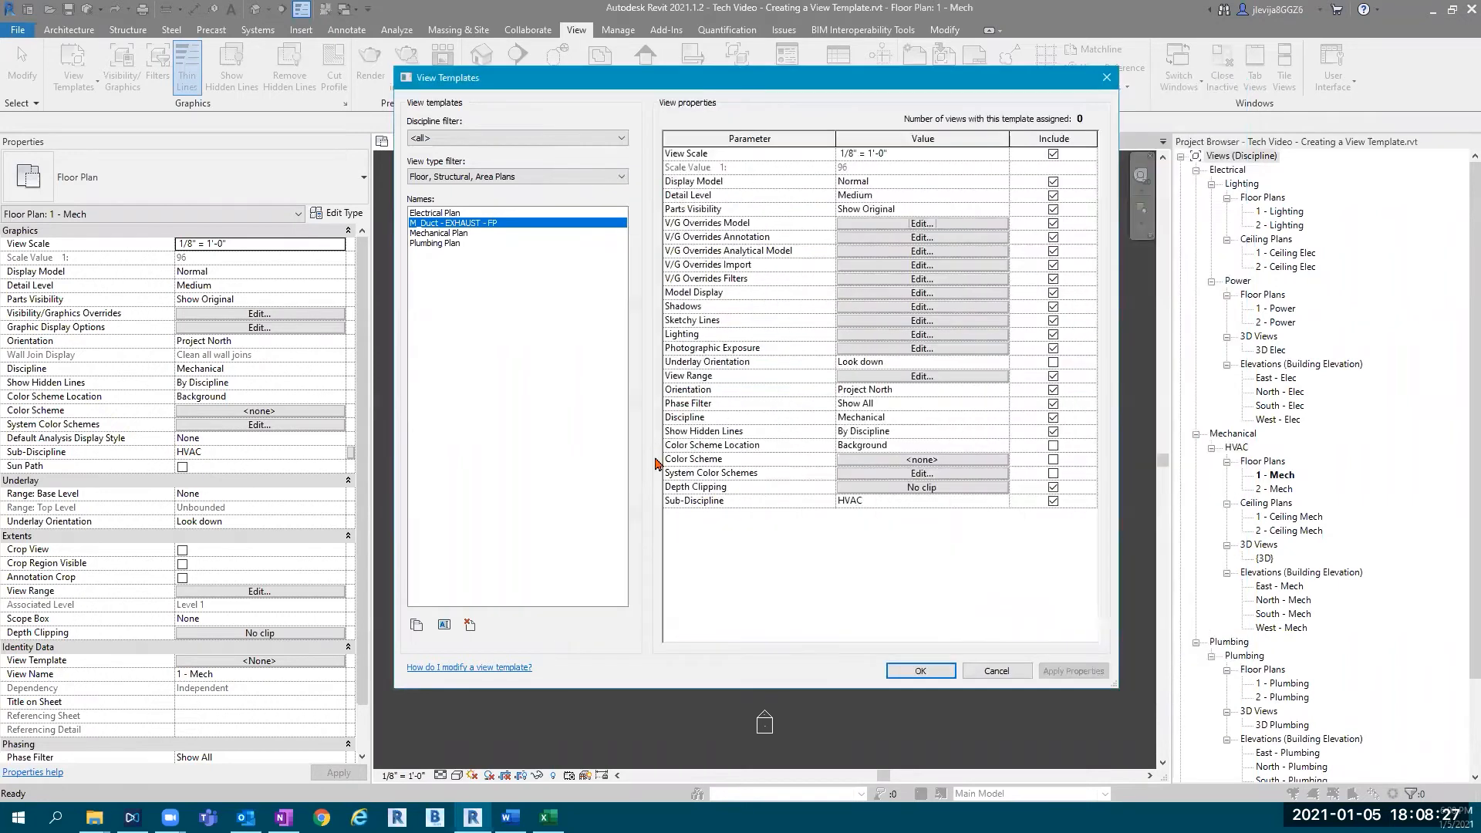
Step: In the template's V/G Overrides Model settings, turn off the visibility of Pipe Accessories through Pipes and of Plumbing Fixtures
{"action": "left_click", "coordinate": [873, 224]}
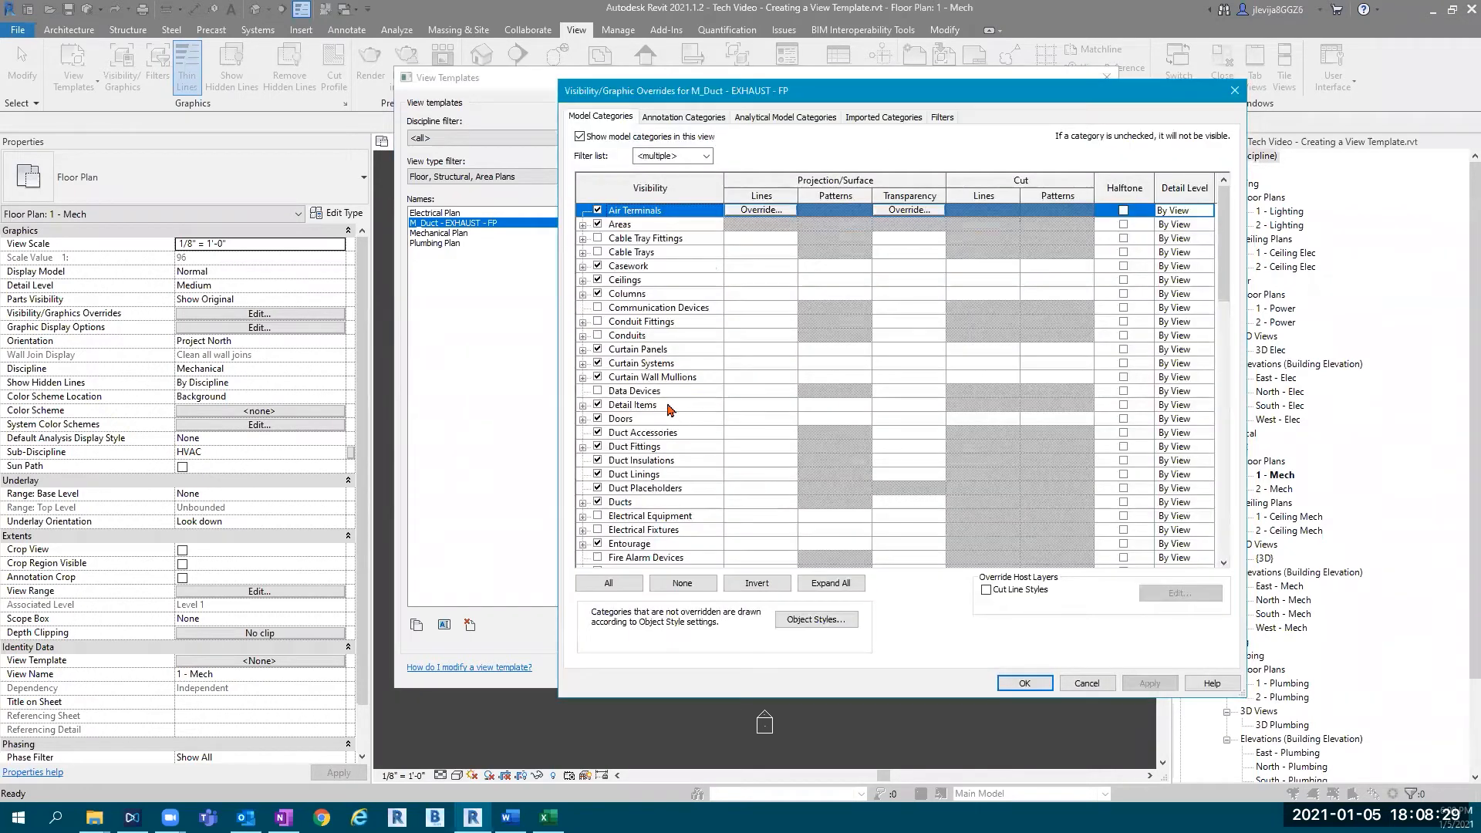
{"action": "scroll", "coordinate": [652, 436], "scroll_direction": "down", "scroll_amount": 7}
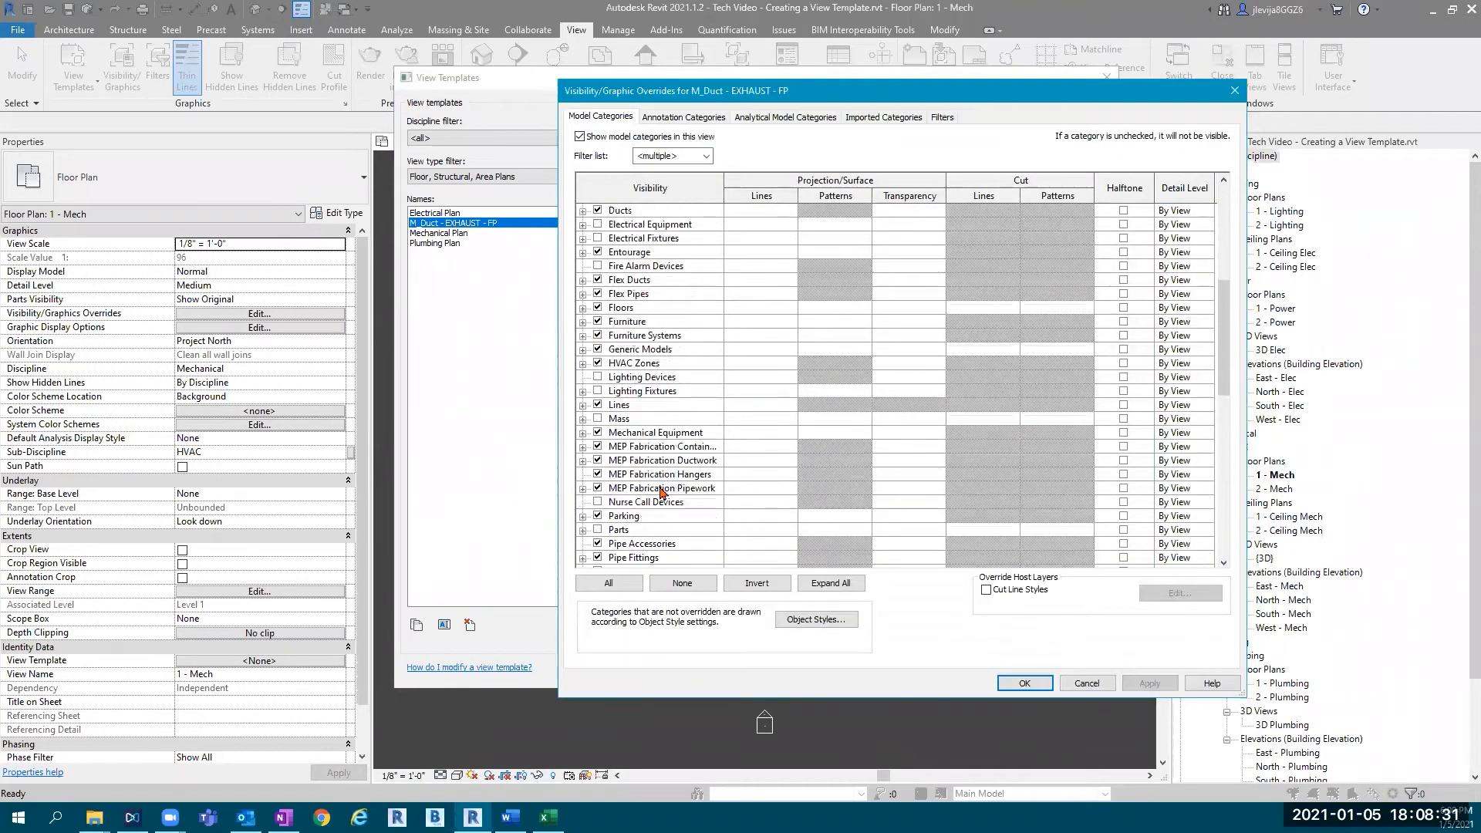
{"action": "scroll", "coordinate": [662, 497], "scroll_direction": "down", "scroll_amount": 2}
{"action": "left_click", "coordinate": [627, 406]}
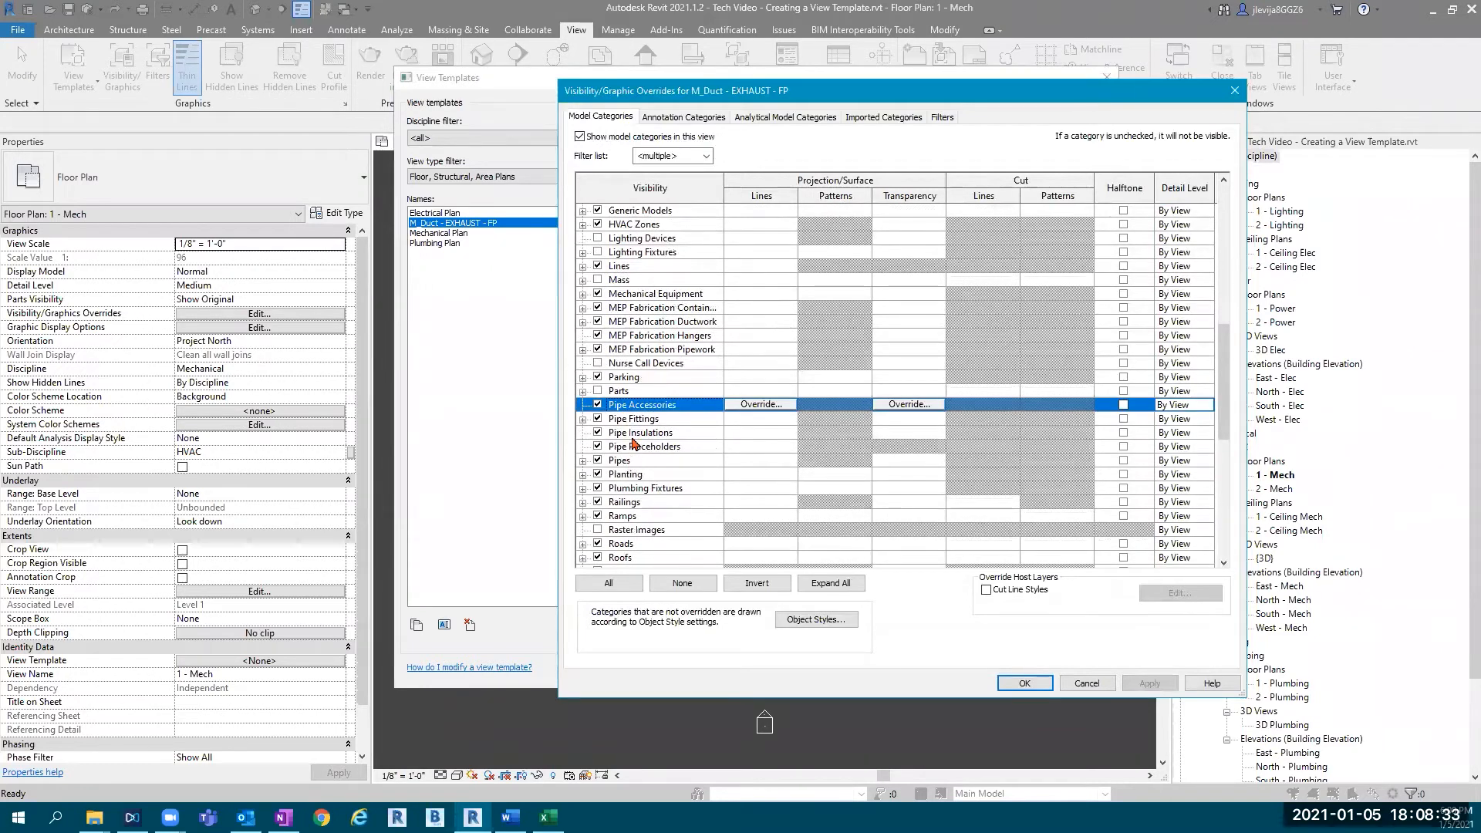
{"action": "left_click", "coordinate": [622, 461], "text": "shift"}
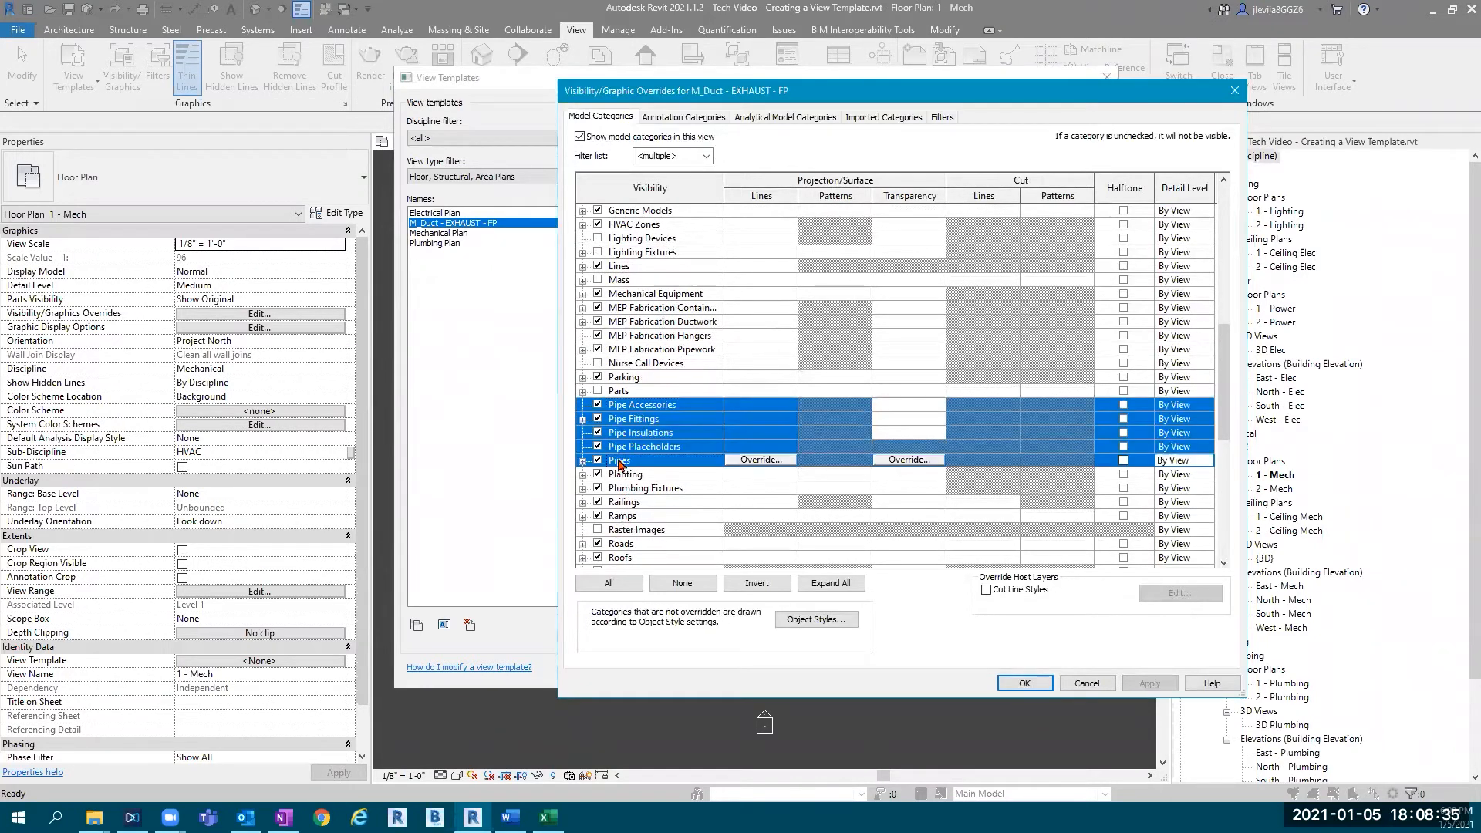
{"action": "left_click", "coordinate": [634, 489], "text": "ctrl"}
{"action": "left_click", "coordinate": [597, 489]}
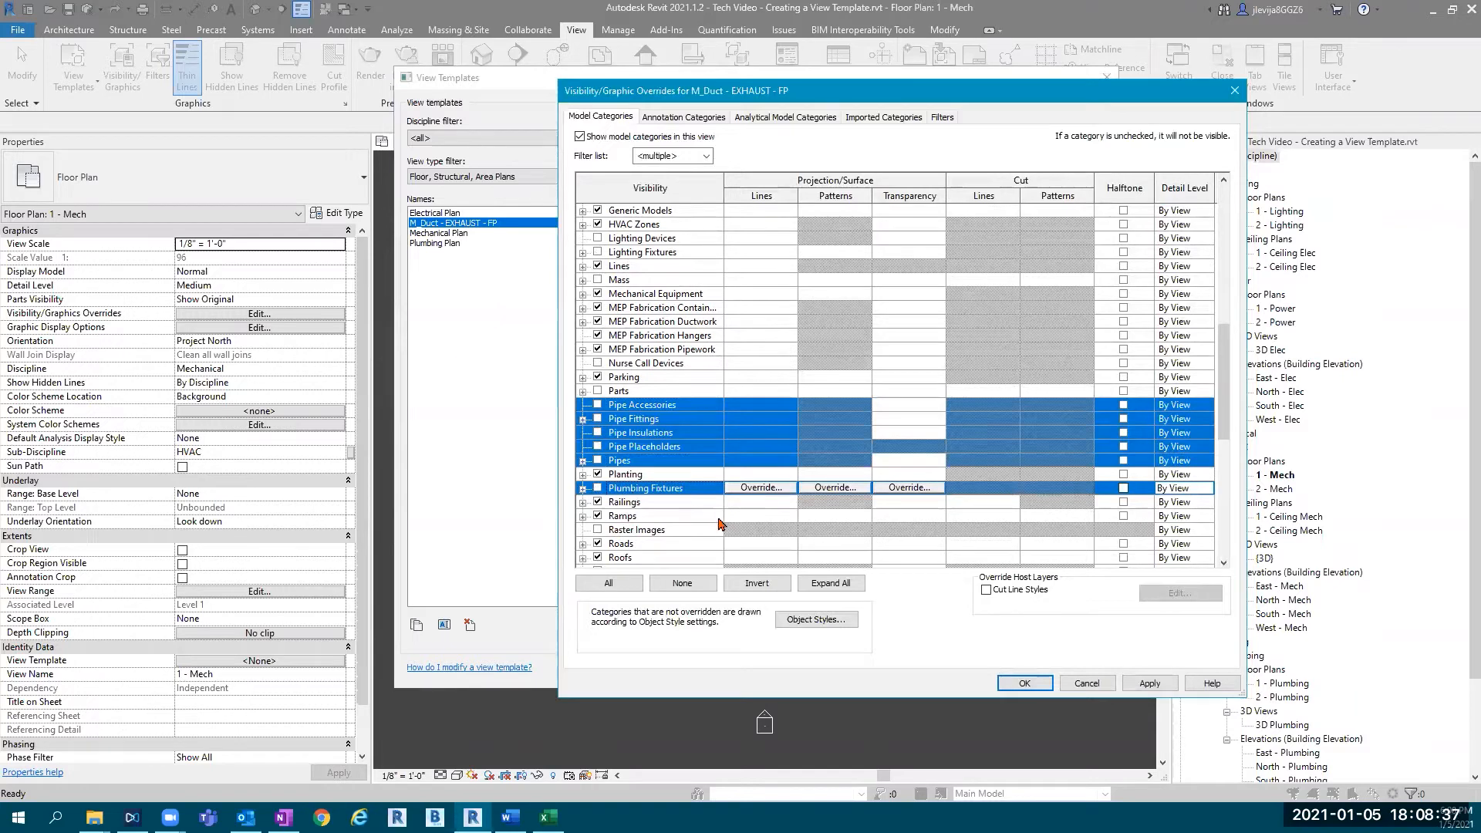
{"action": "scroll", "coordinate": [681, 476], "scroll_direction": "down", "scroll_amount": 3}
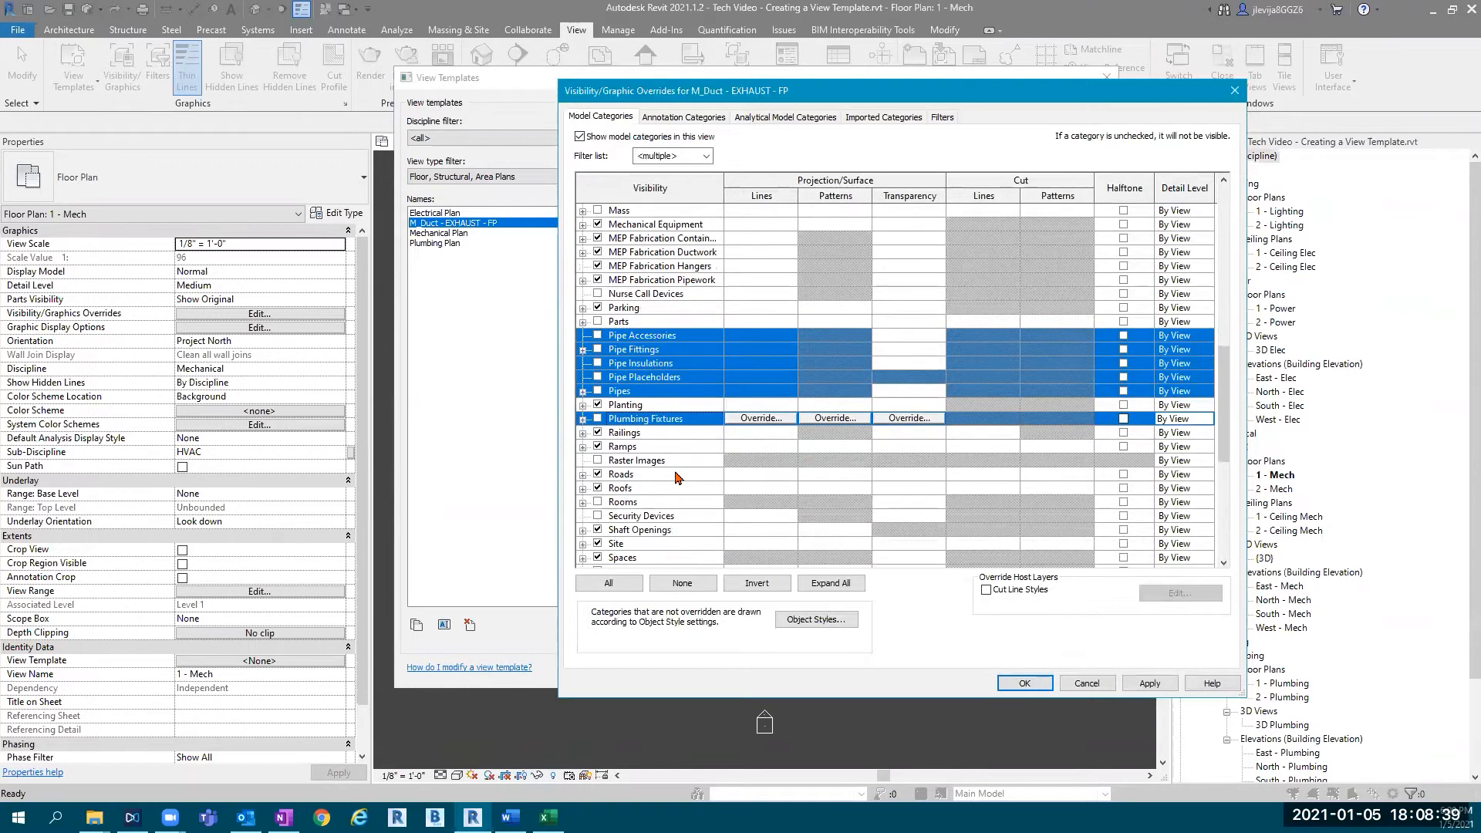
{"action": "scroll", "coordinate": [682, 476], "scroll_direction": "down", "scroll_amount": 3}
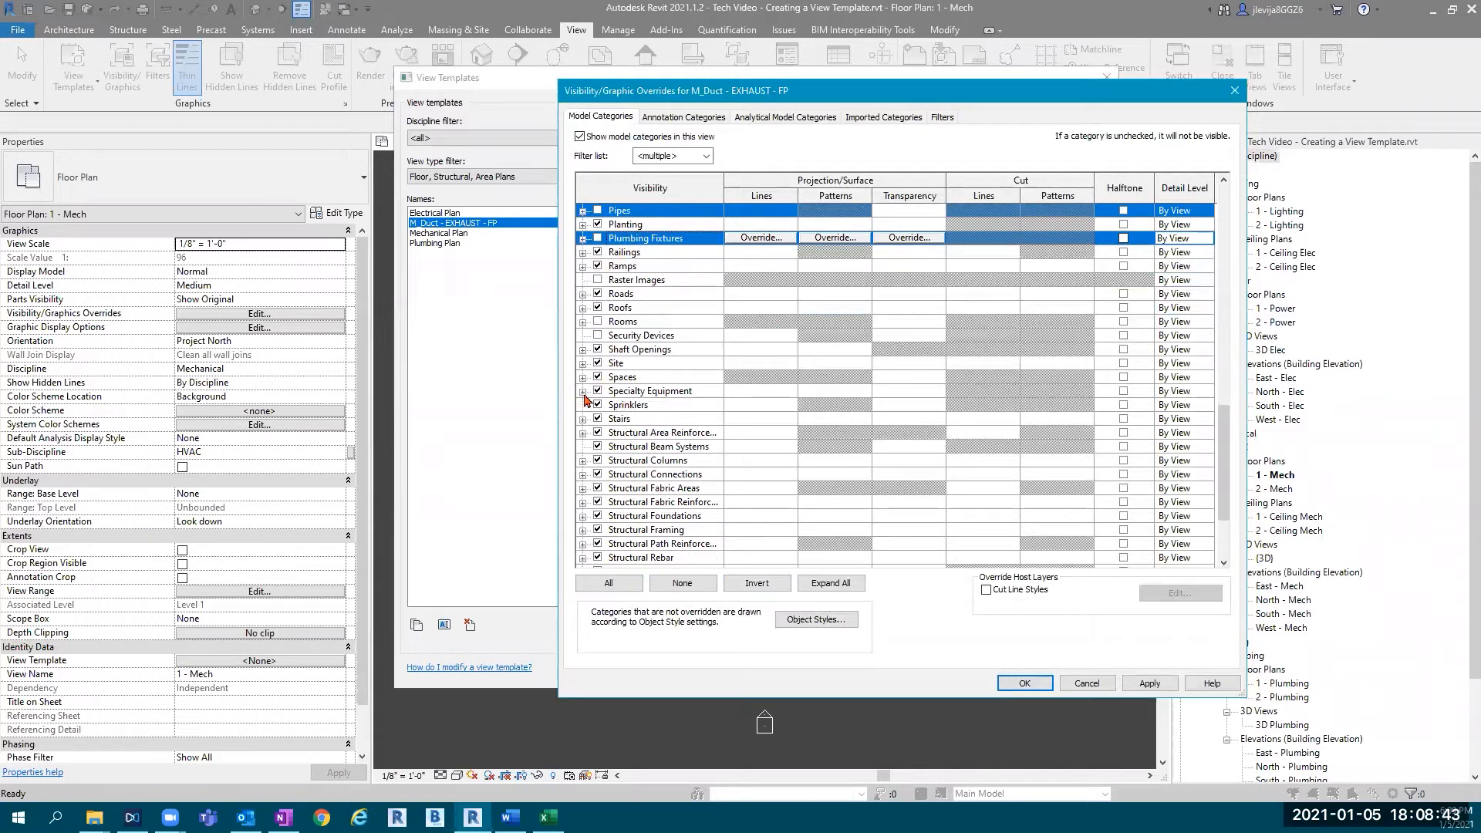
{"action": "scroll", "coordinate": [637, 496], "scroll_direction": "down", "scroll_amount": 3}
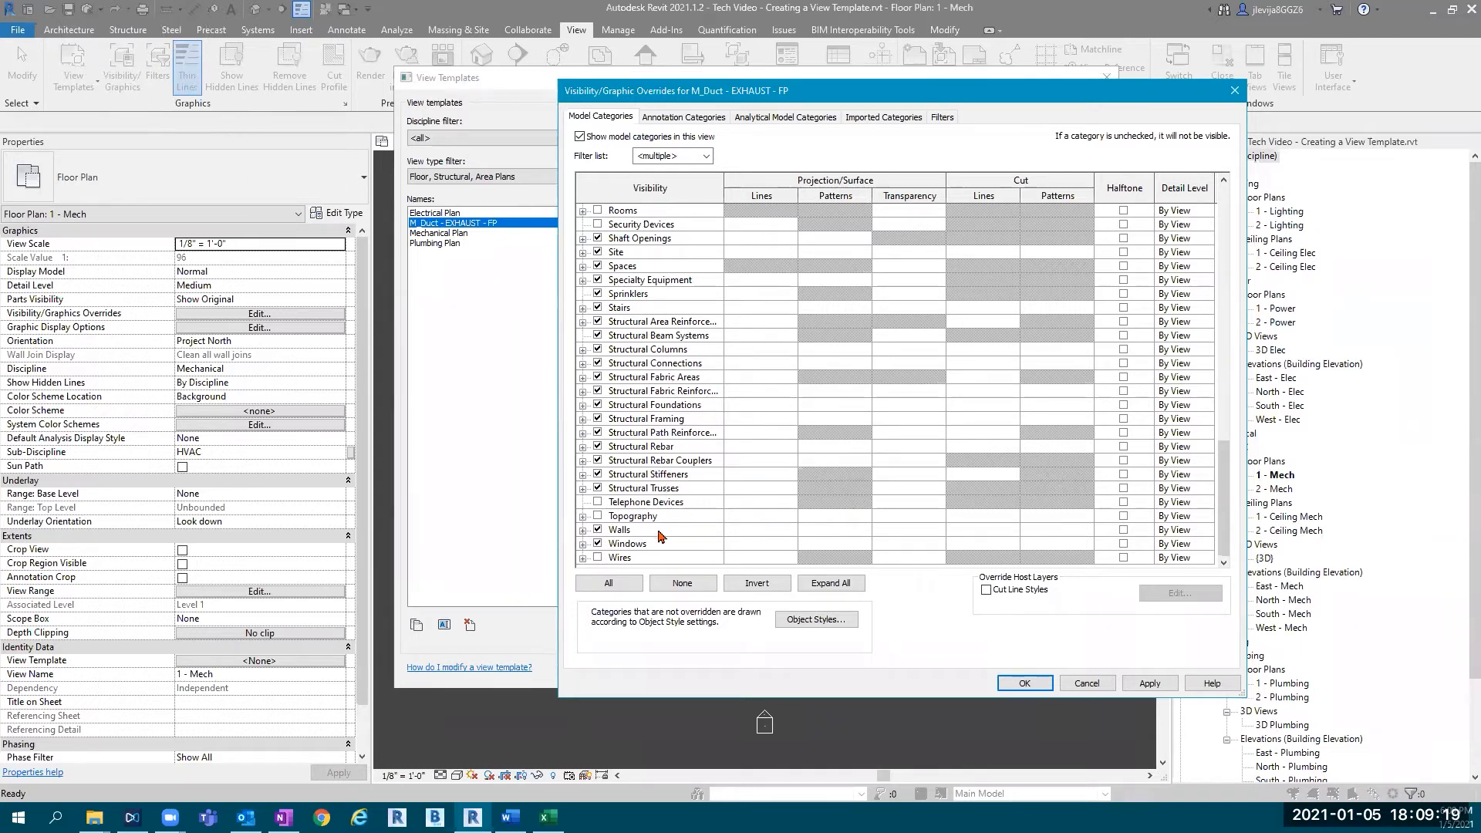
Step: Turn off the visibility of Reference Lines, Reference Planes and Reference Points in the template's annotation categories
{"action": "left_click", "coordinate": [676, 119]}
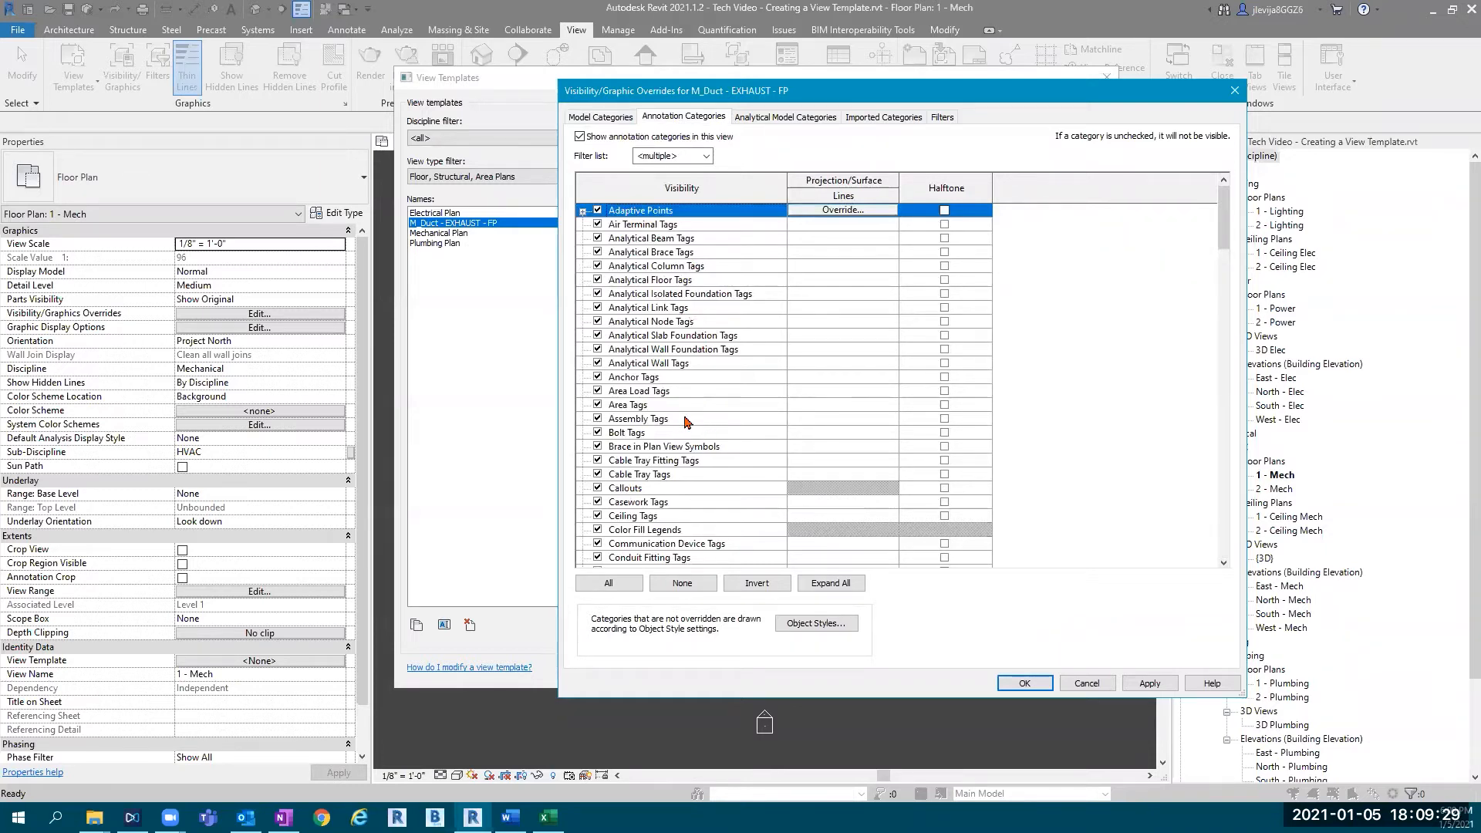
{"action": "scroll", "coordinate": [679, 423], "scroll_direction": "down", "scroll_amount": 6}
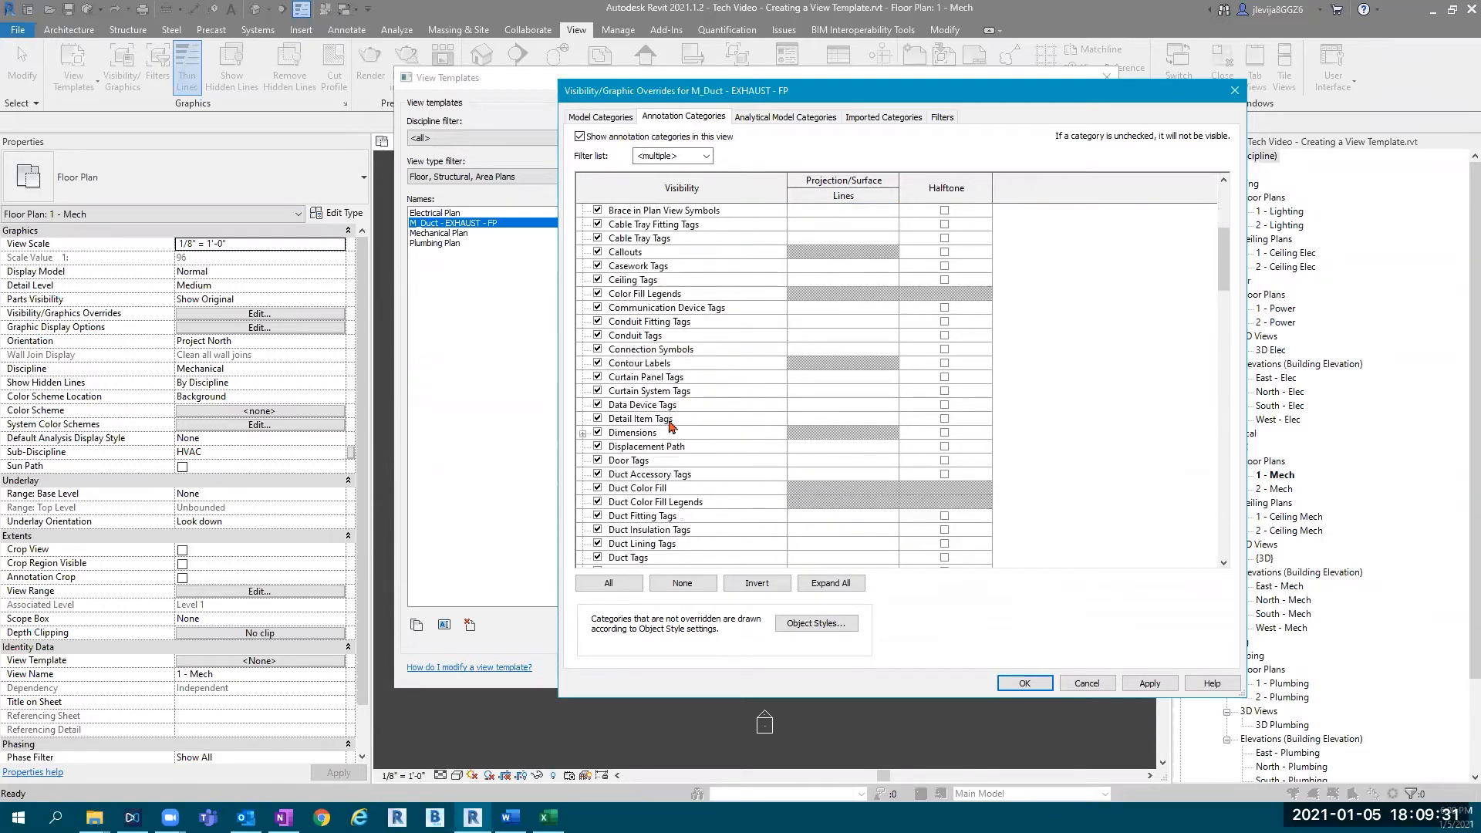
{"action": "scroll", "coordinate": [668, 455], "scroll_direction": "down", "scroll_amount": 2}
{"action": "scroll", "coordinate": [668, 454], "scroll_direction": "down", "scroll_amount": 7}
{"action": "left_click", "coordinate": [654, 446]}
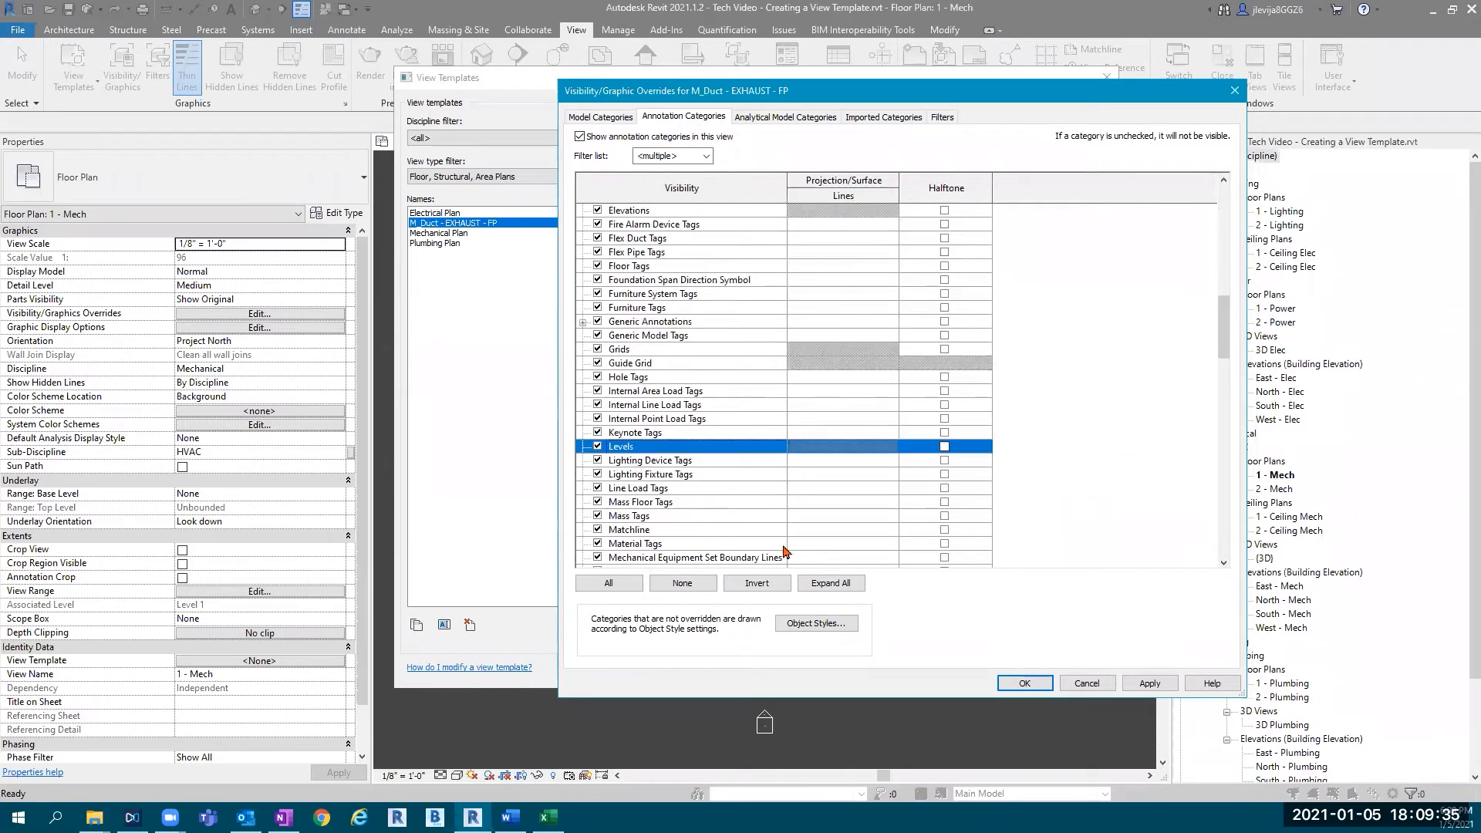
{"action": "scroll", "coordinate": [670, 486], "scroll_direction": "down", "scroll_amount": 4}
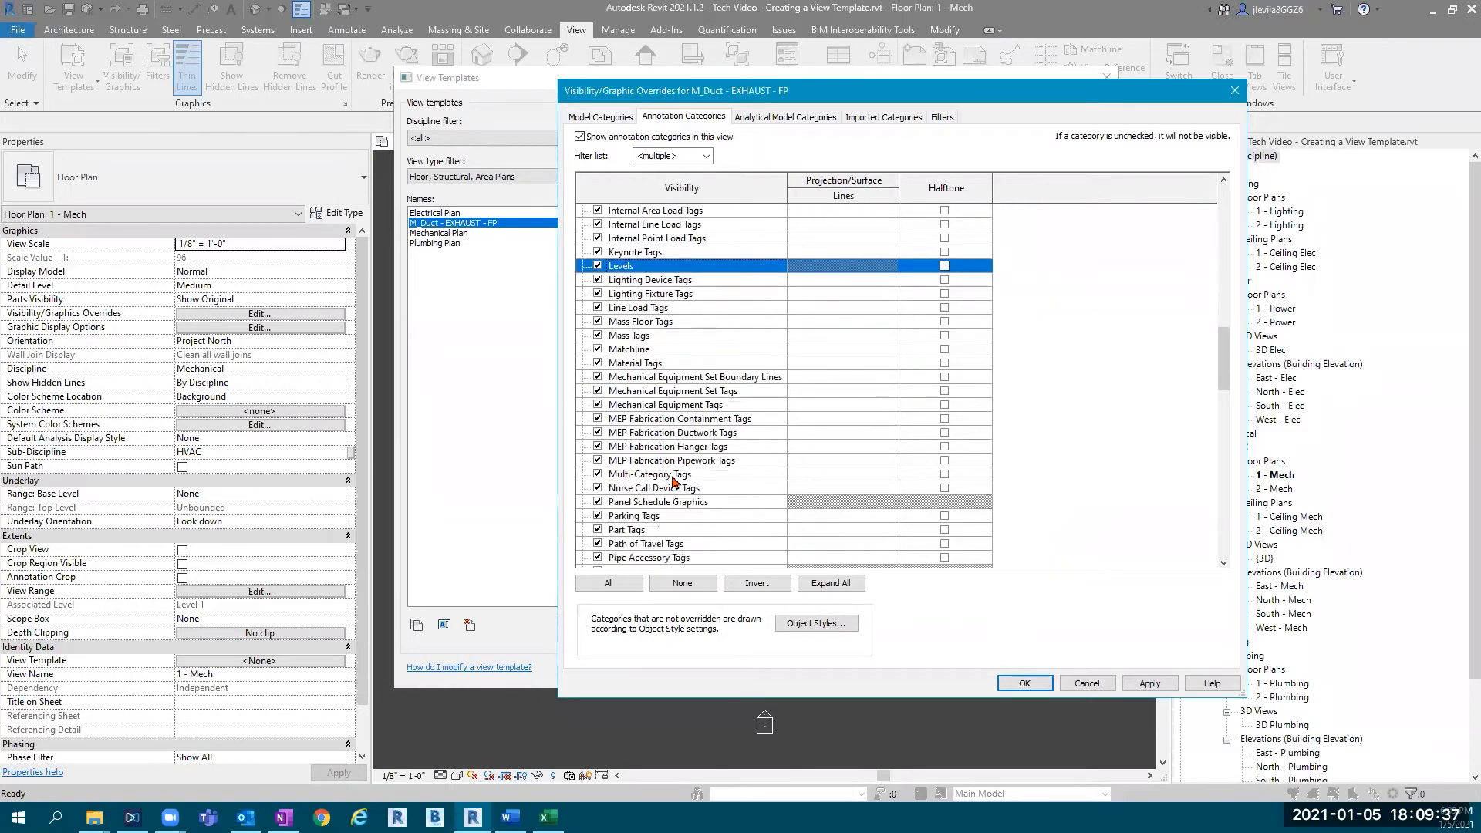
{"action": "scroll", "coordinate": [668, 460], "scroll_direction": "down", "scroll_amount": 6}
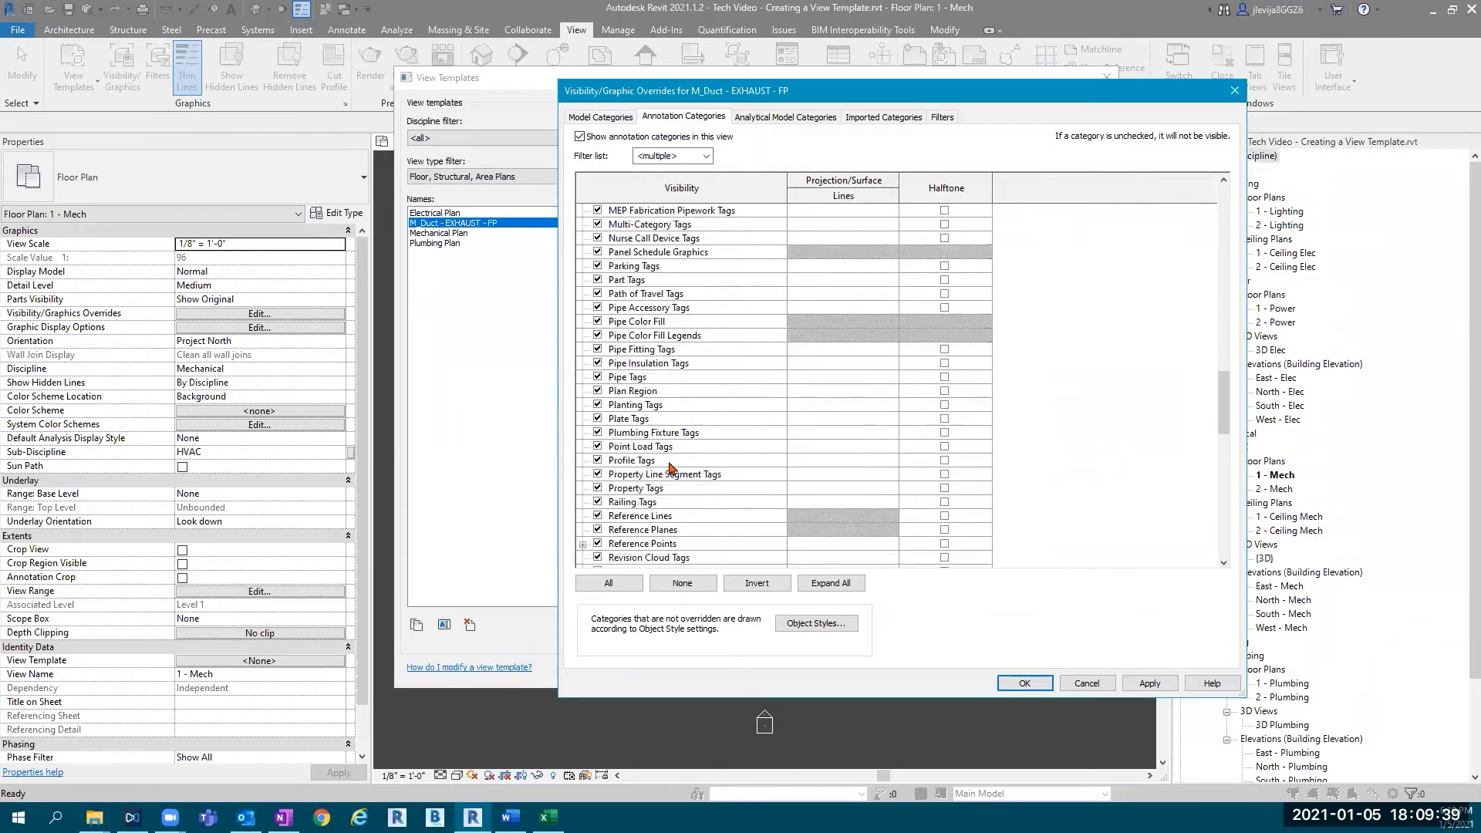
{"action": "scroll", "coordinate": [671, 477], "scroll_direction": "down", "scroll_amount": 2}
{"action": "left_click", "coordinate": [676, 447]}
{"action": "left_click", "coordinate": [662, 479]}
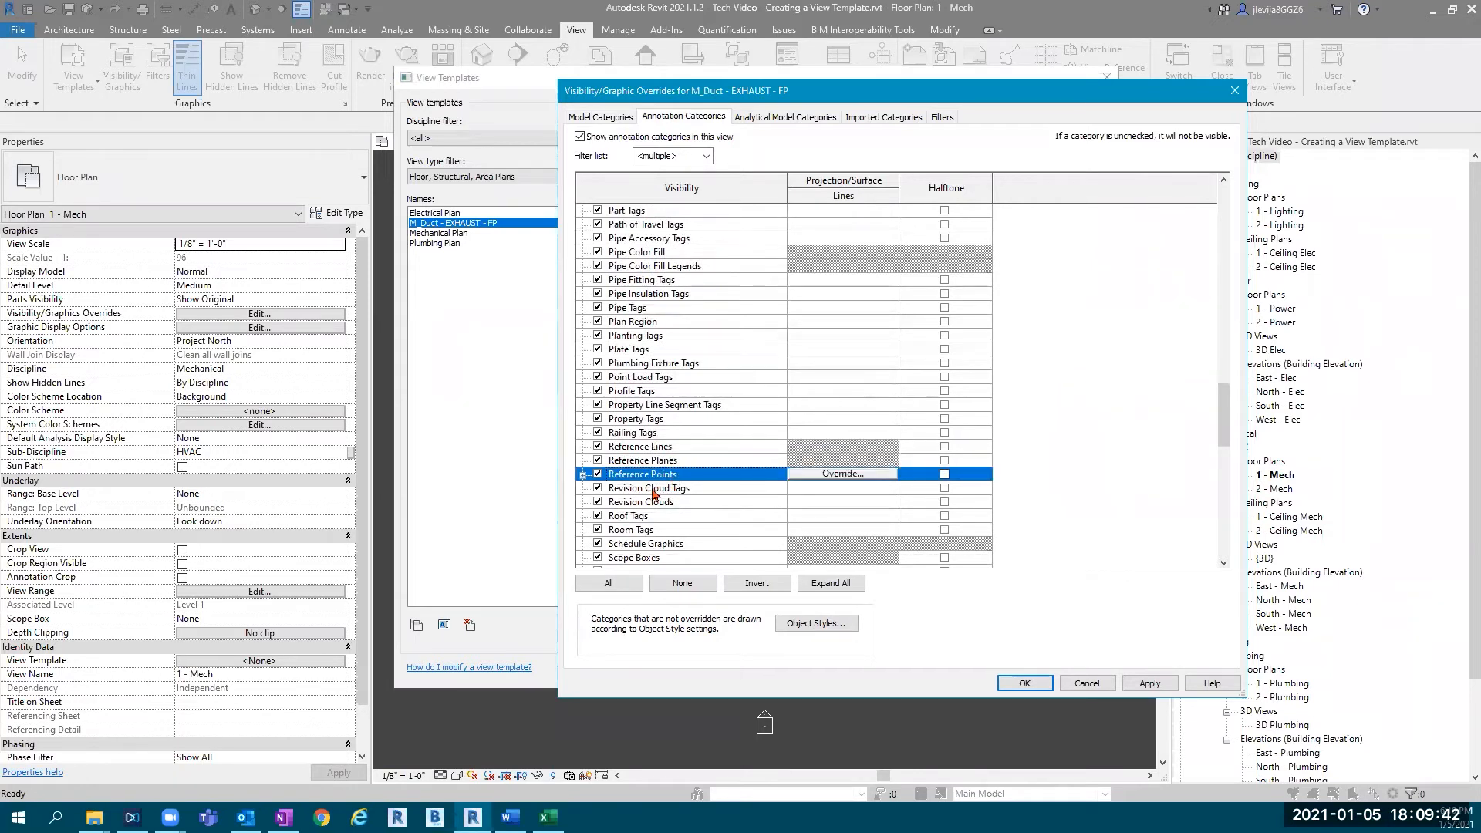
{"action": "left_click", "coordinate": [670, 448], "text": "shift"}
{"action": "left_click", "coordinate": [598, 460]}
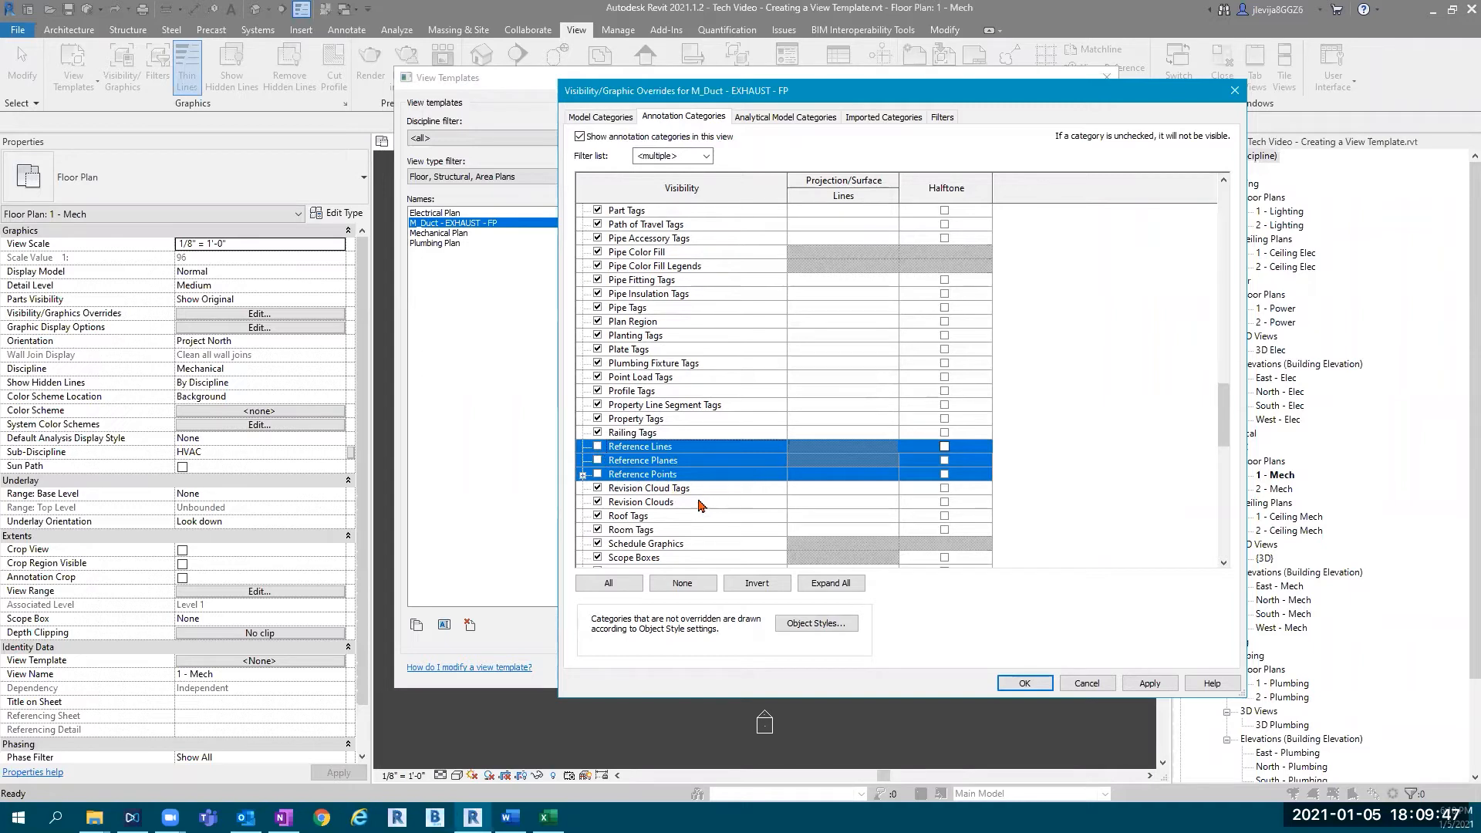
Step: Turn off the visibility of the Scope Boxes annotation category
{"action": "left_click", "coordinate": [633, 422]}
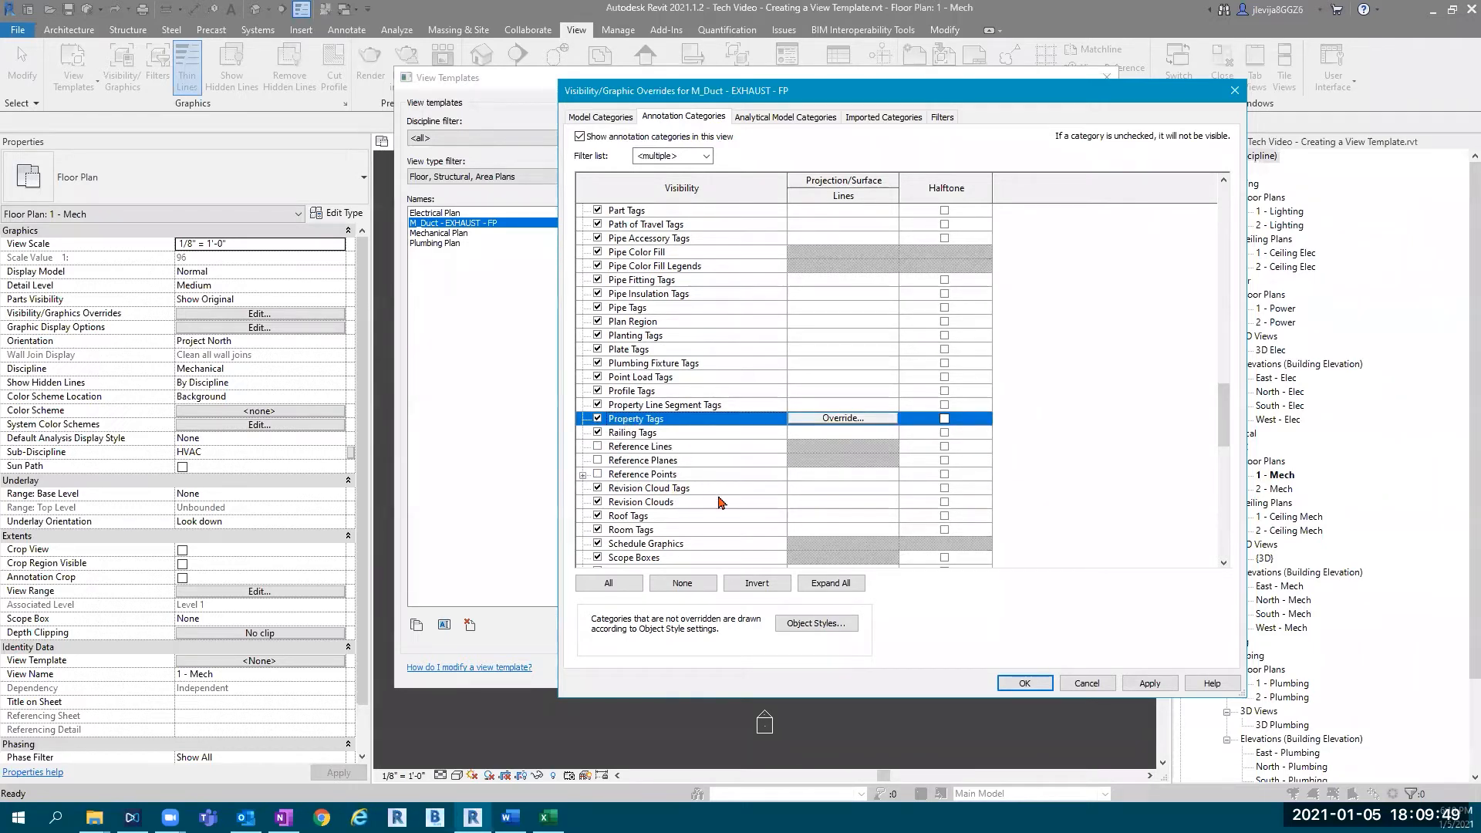
{"action": "left_click", "coordinate": [708, 543]}
{"action": "scroll", "coordinate": [617, 511], "scroll_direction": "down", "scroll_amount": 2}
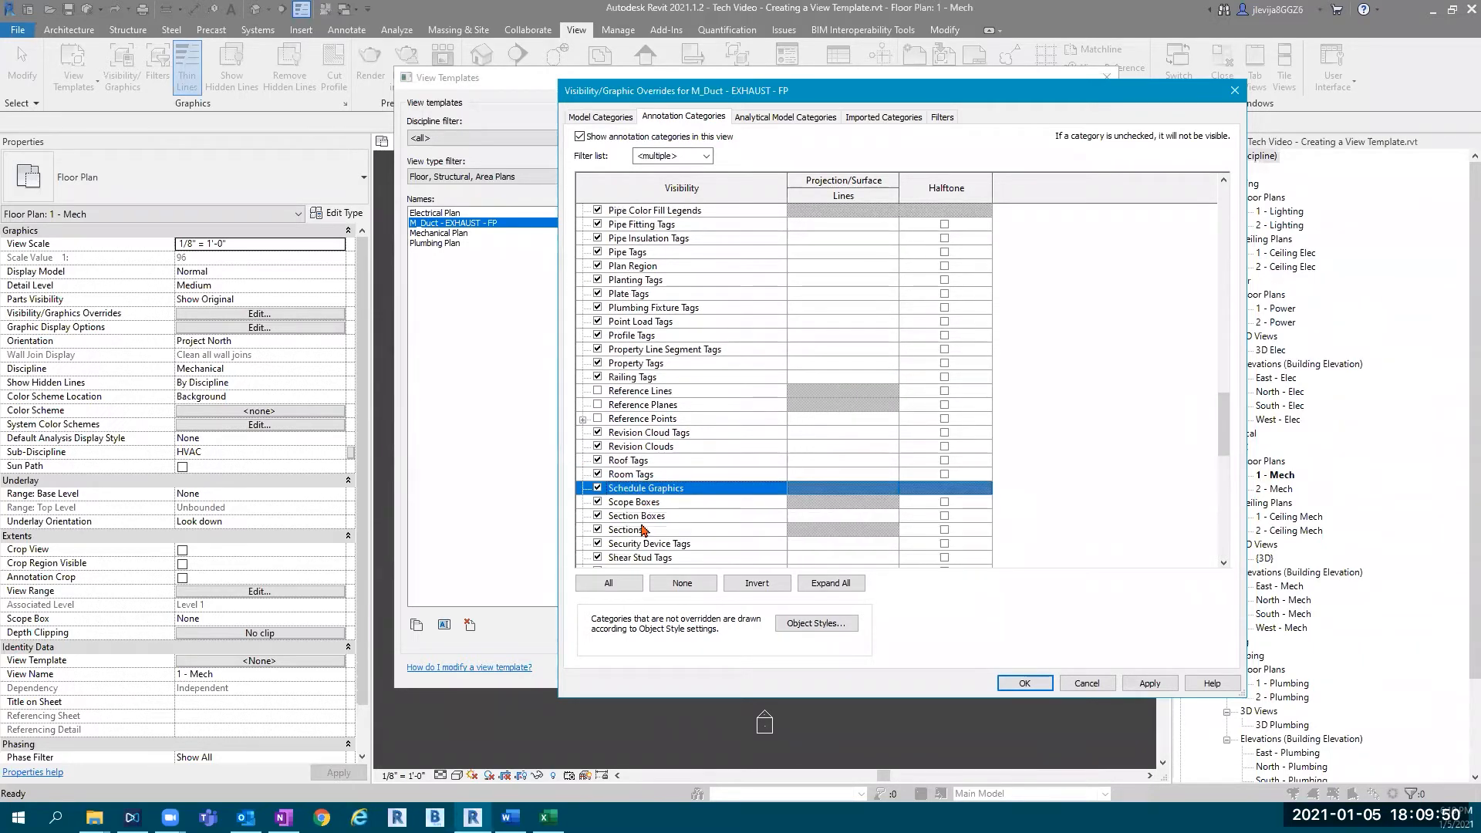
{"action": "left_click", "coordinate": [598, 502]}
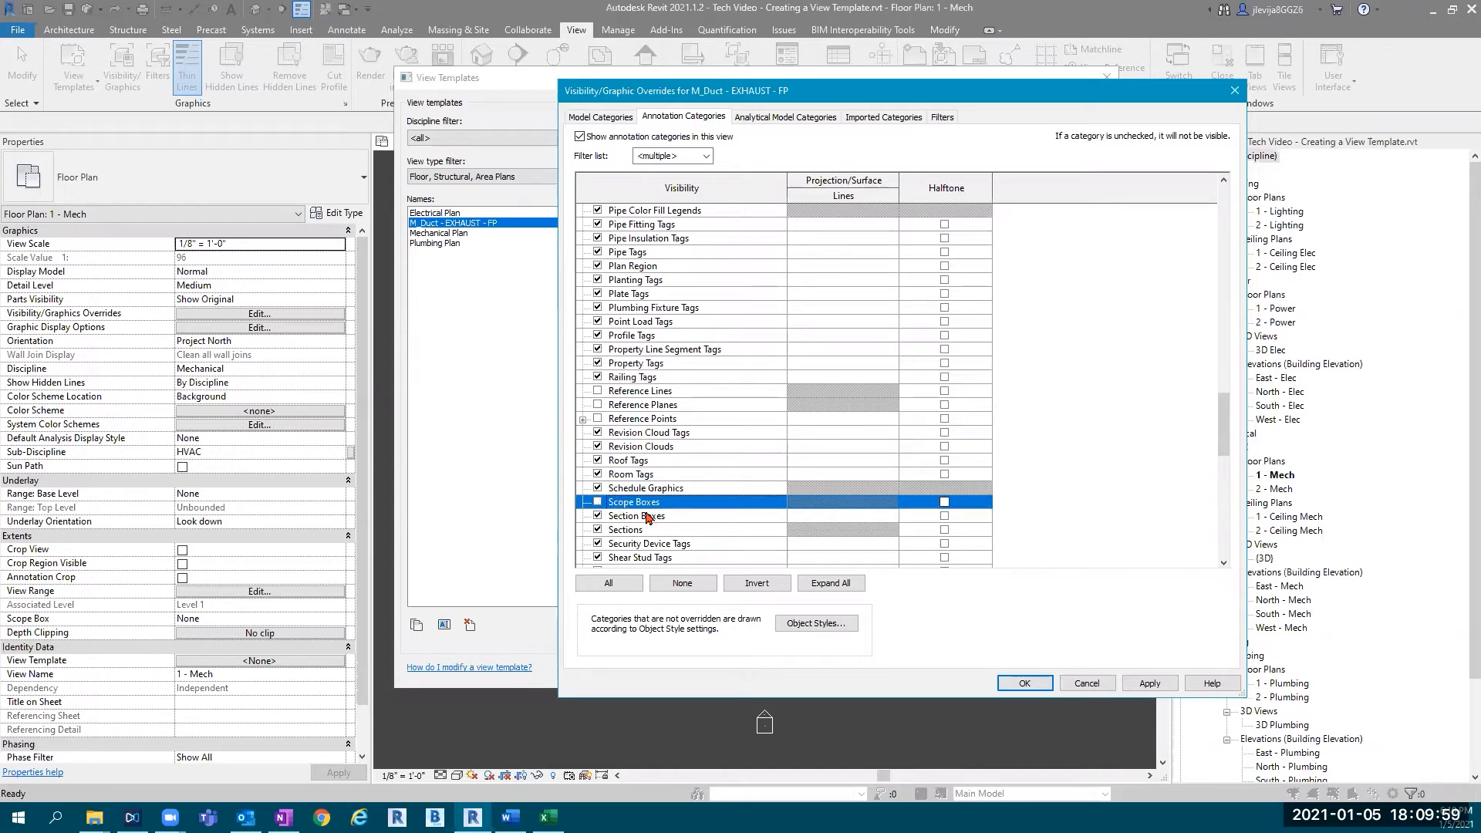
Step: Check the Matchline and Mechanical Equipment Tags annotation categories, and set Grids to halftone
{"action": "left_click", "coordinate": [643, 447]}
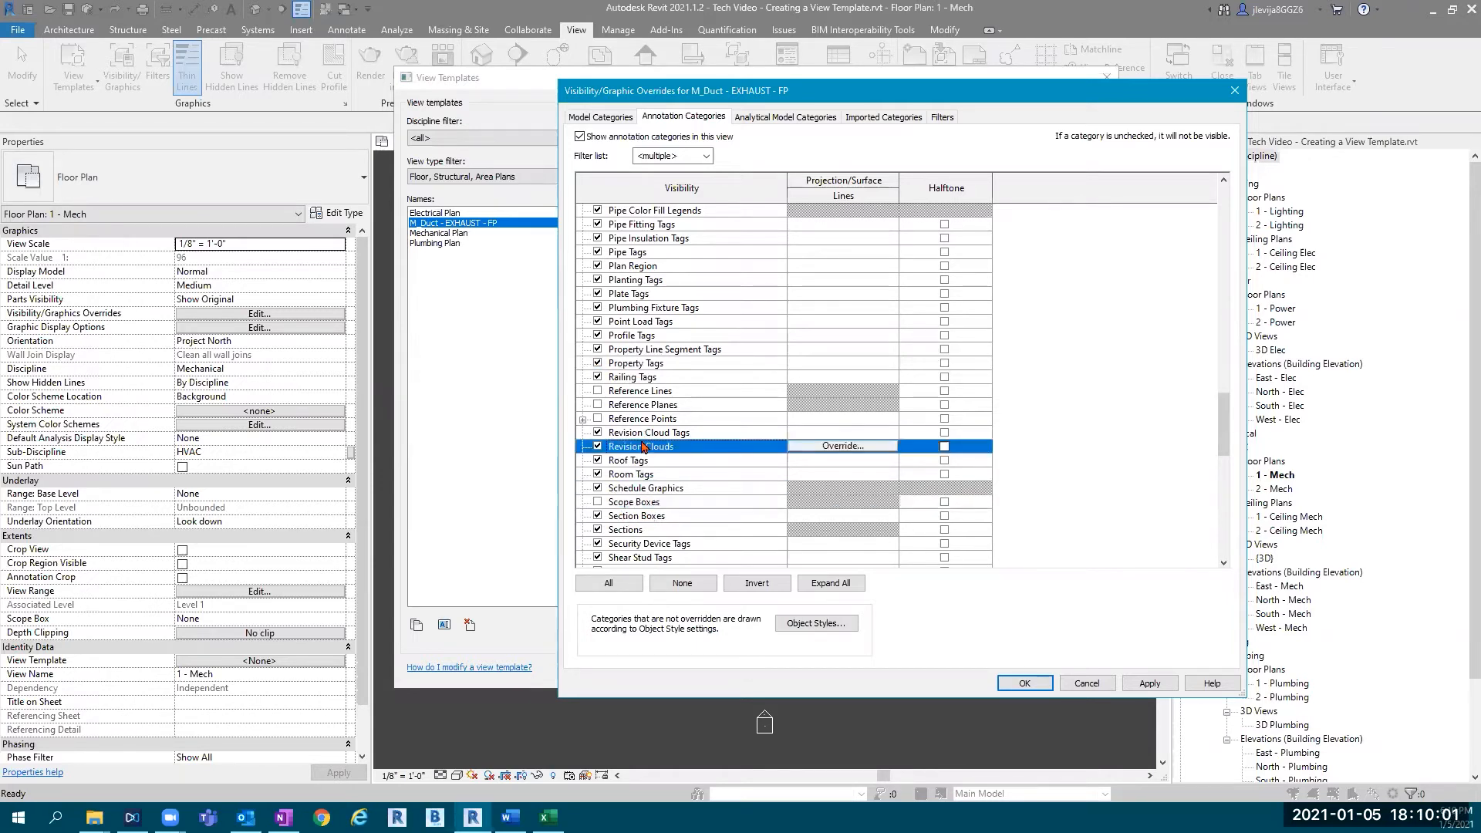
{"action": "key", "text": "m"}
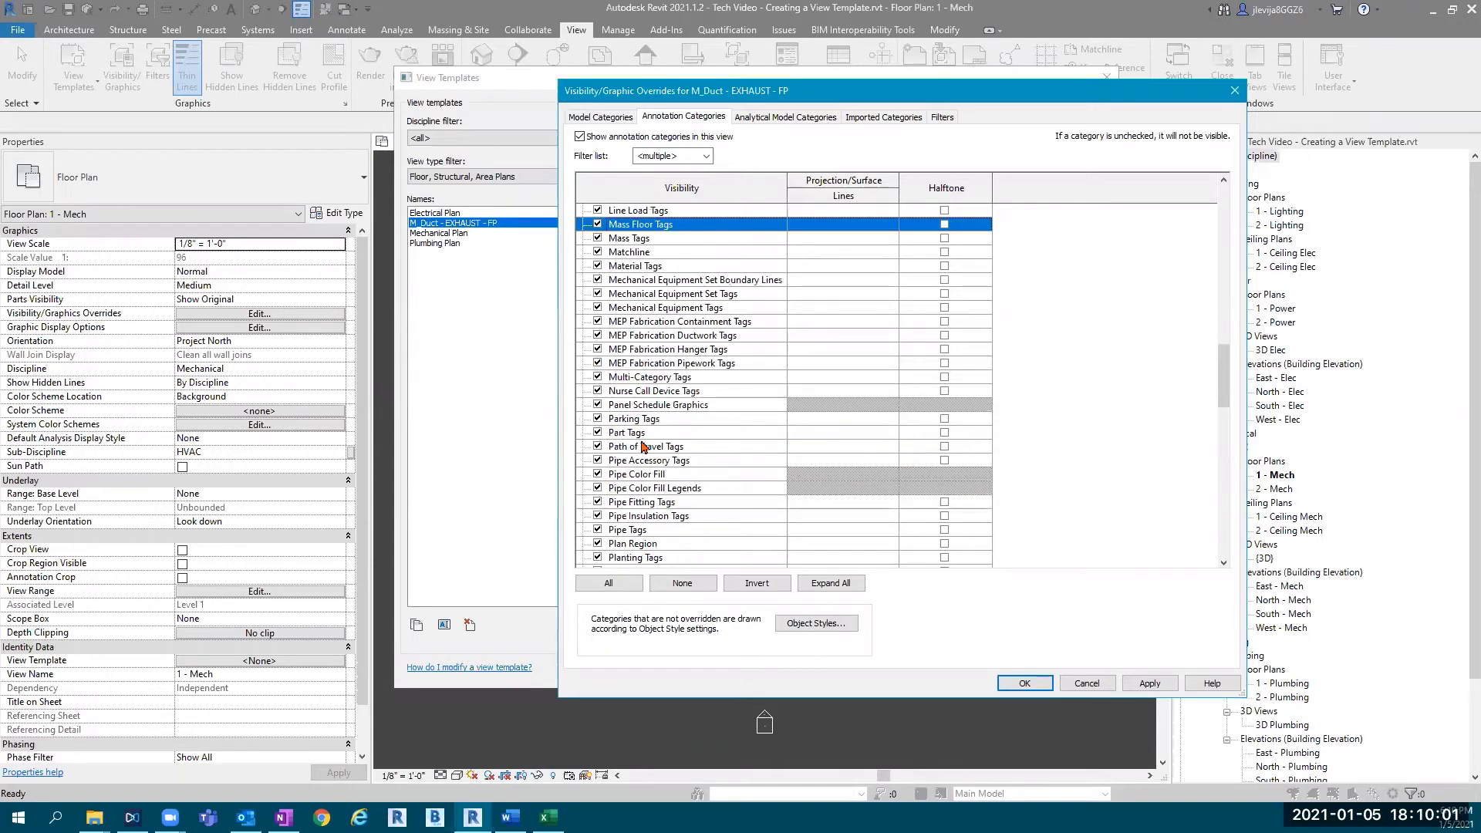
{"action": "left_click", "coordinate": [645, 253]}
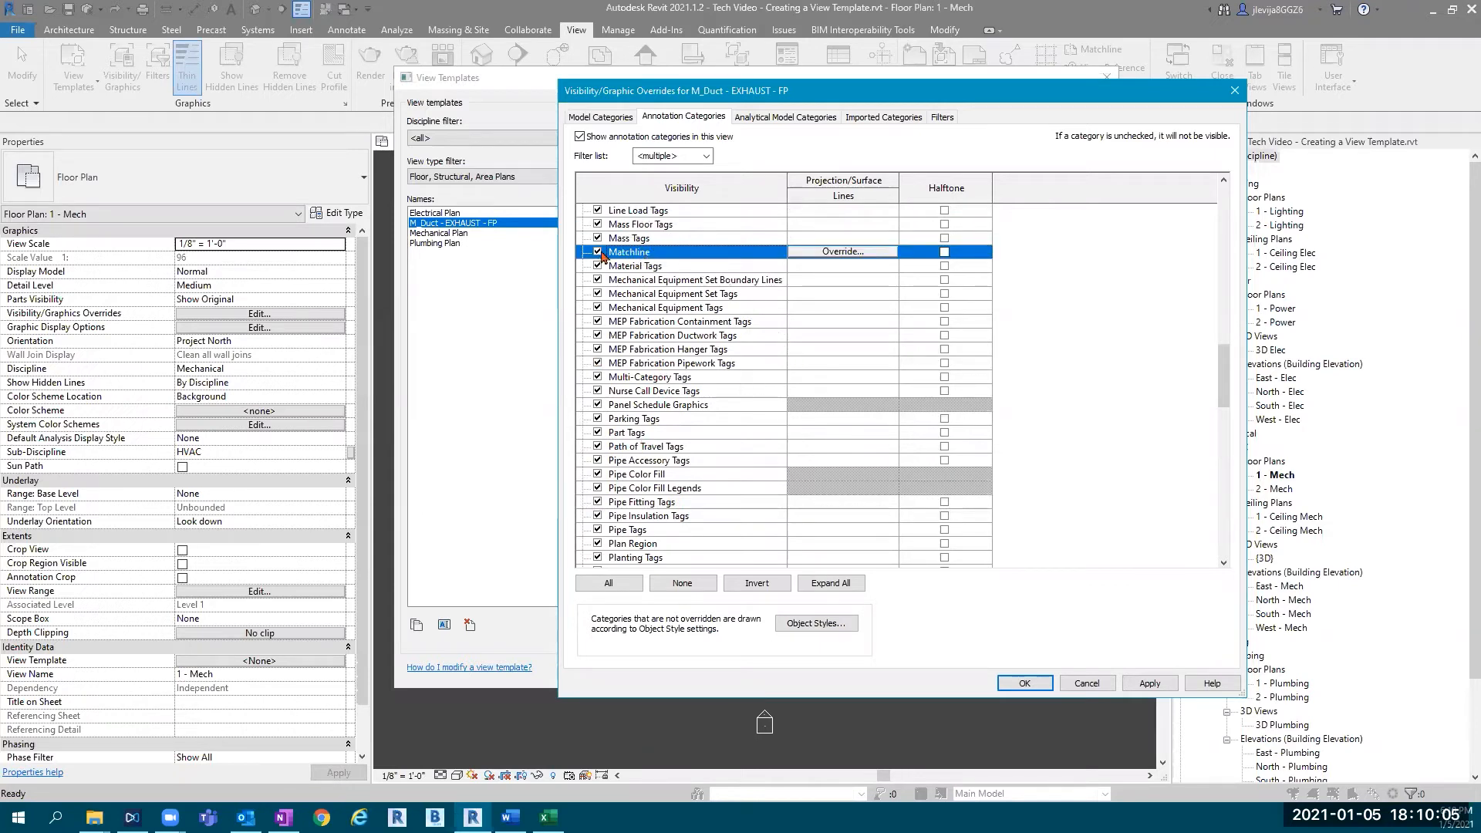
{"action": "left_click", "coordinate": [668, 309]}
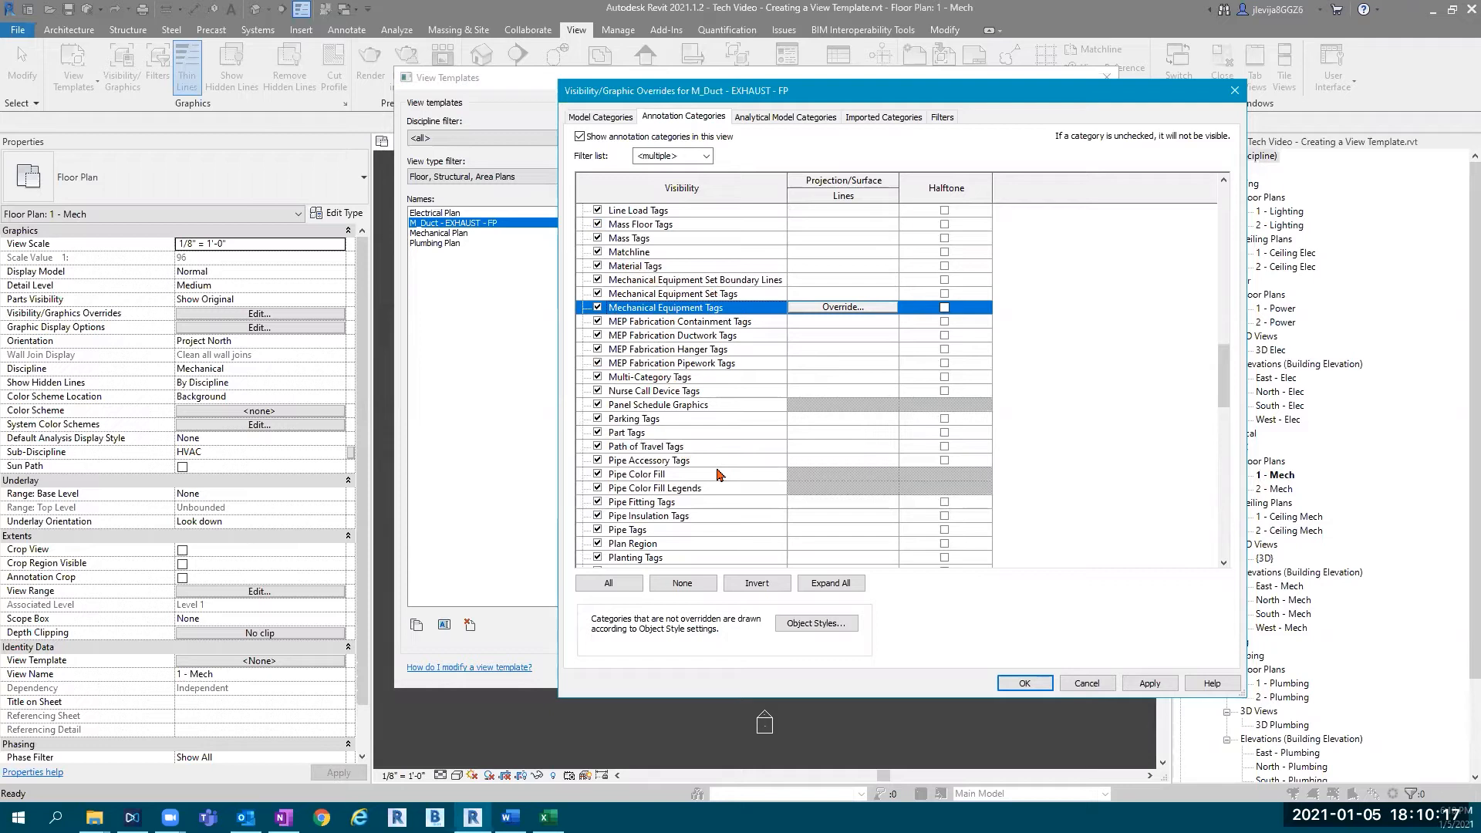
{"action": "type", "text": "gr"}
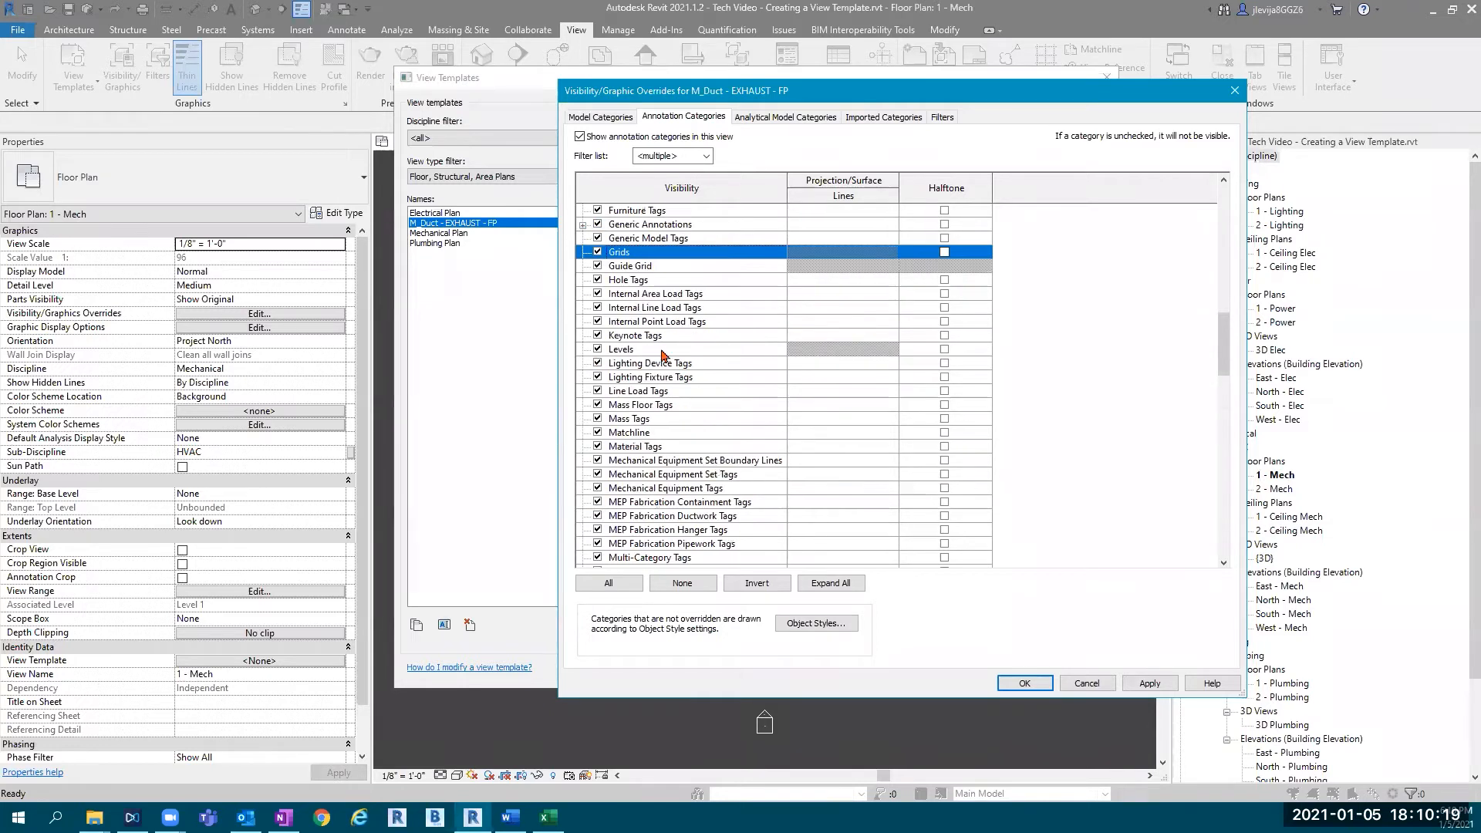
{"action": "left_click", "coordinate": [945, 253]}
Step: Examine the annotation categories from Levels and Matchline down to the stair and structural annotations for their visibility settings
{"action": "left_click", "coordinate": [660, 349]}
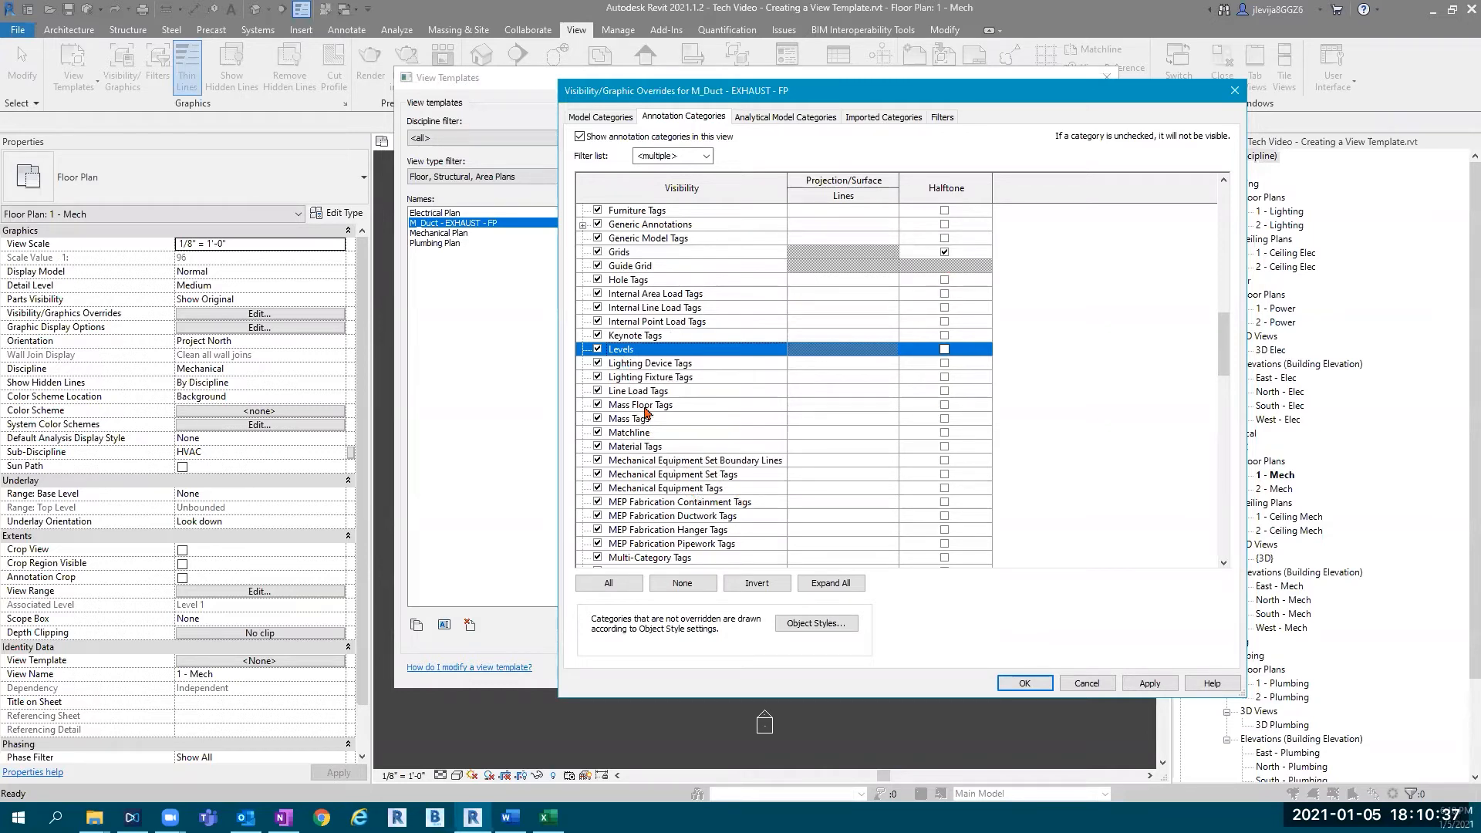
{"action": "left_click", "coordinate": [638, 435]}
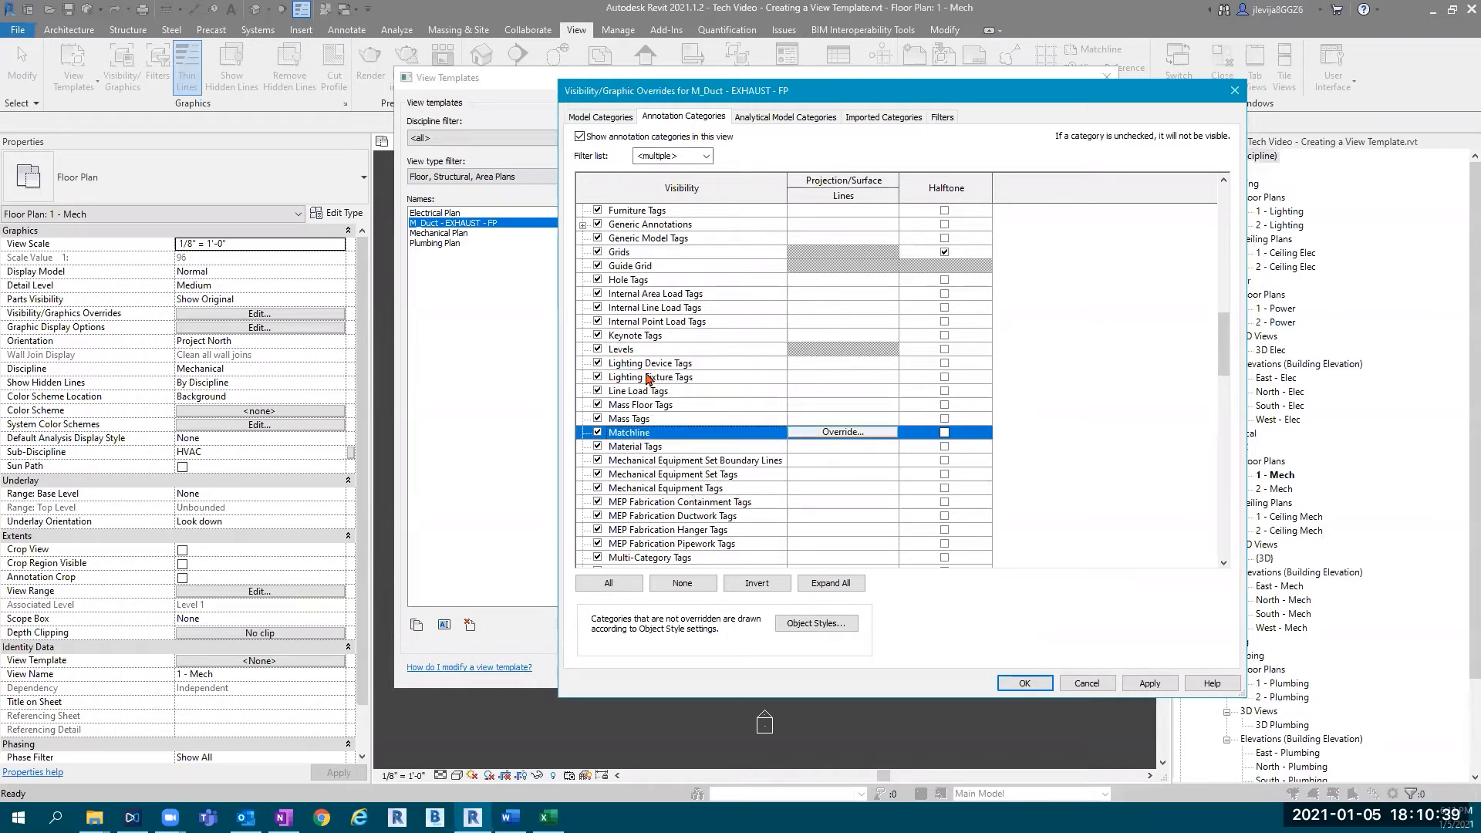
{"action": "scroll", "coordinate": [649, 361], "scroll_direction": "down", "scroll_amount": 9}
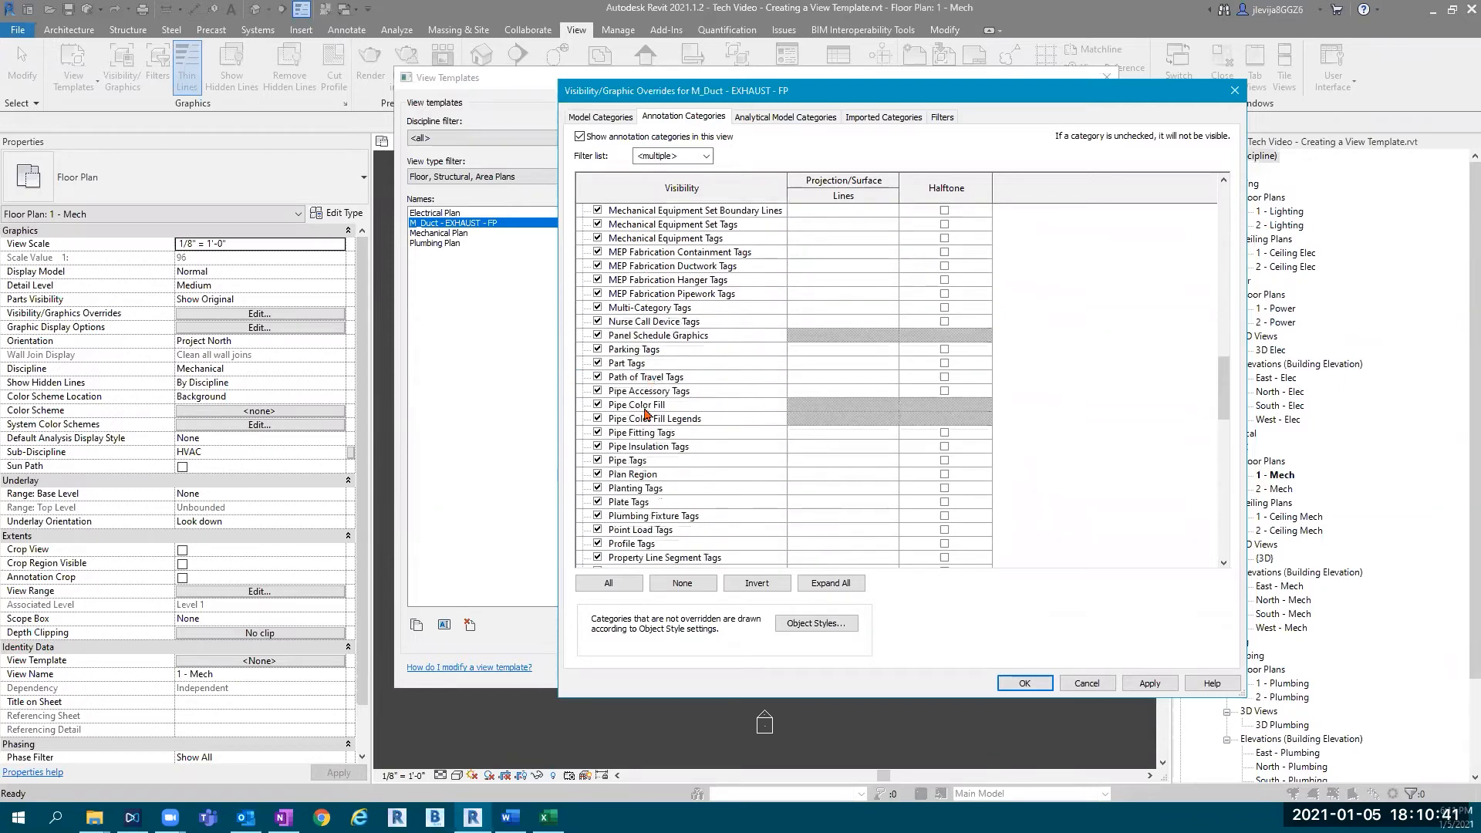
{"action": "scroll", "coordinate": [643, 421], "scroll_direction": "down", "scroll_amount": 3}
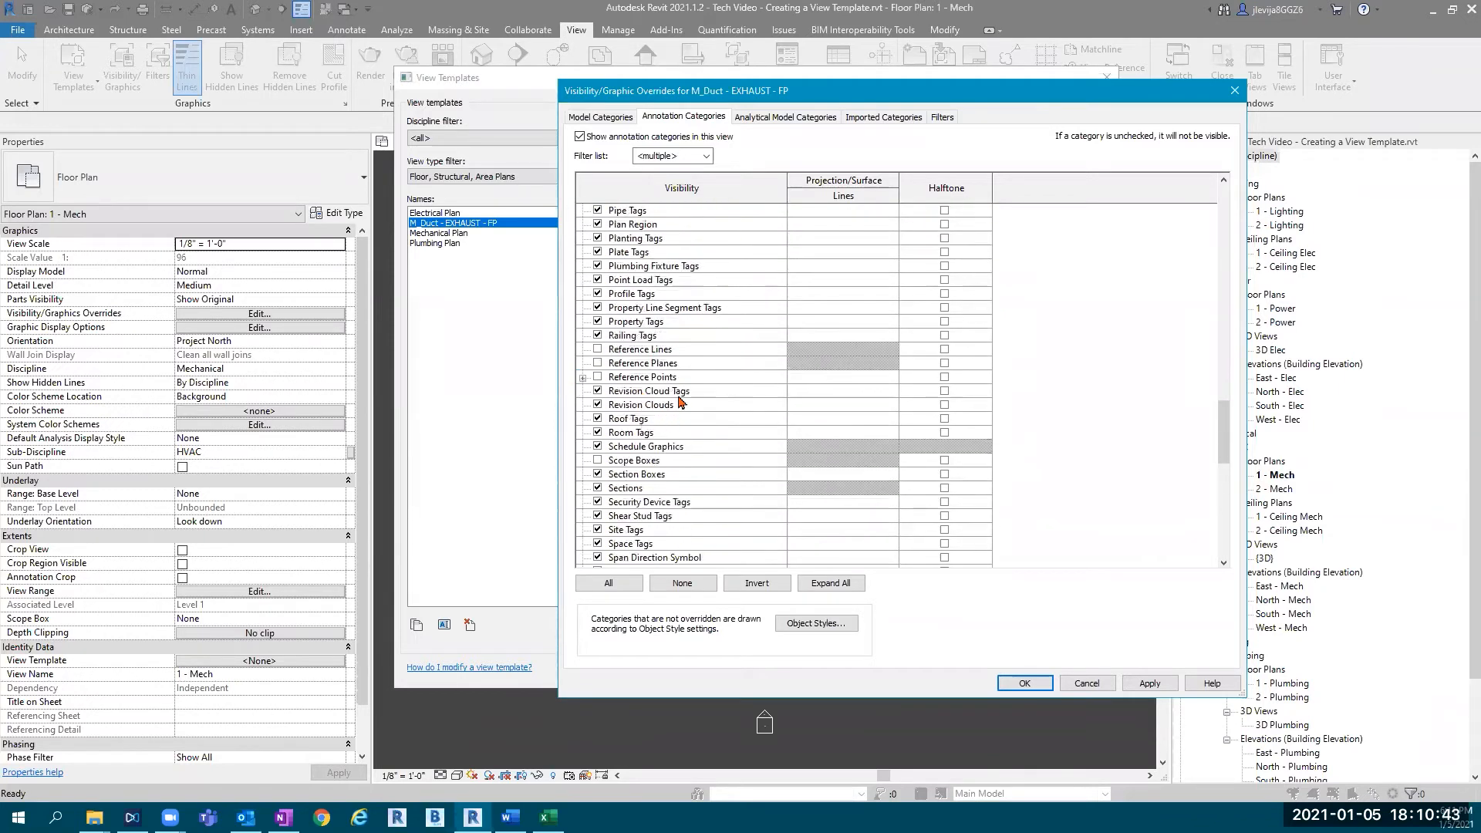
{"action": "scroll", "coordinate": [642, 463], "scroll_direction": "down", "scroll_amount": 3}
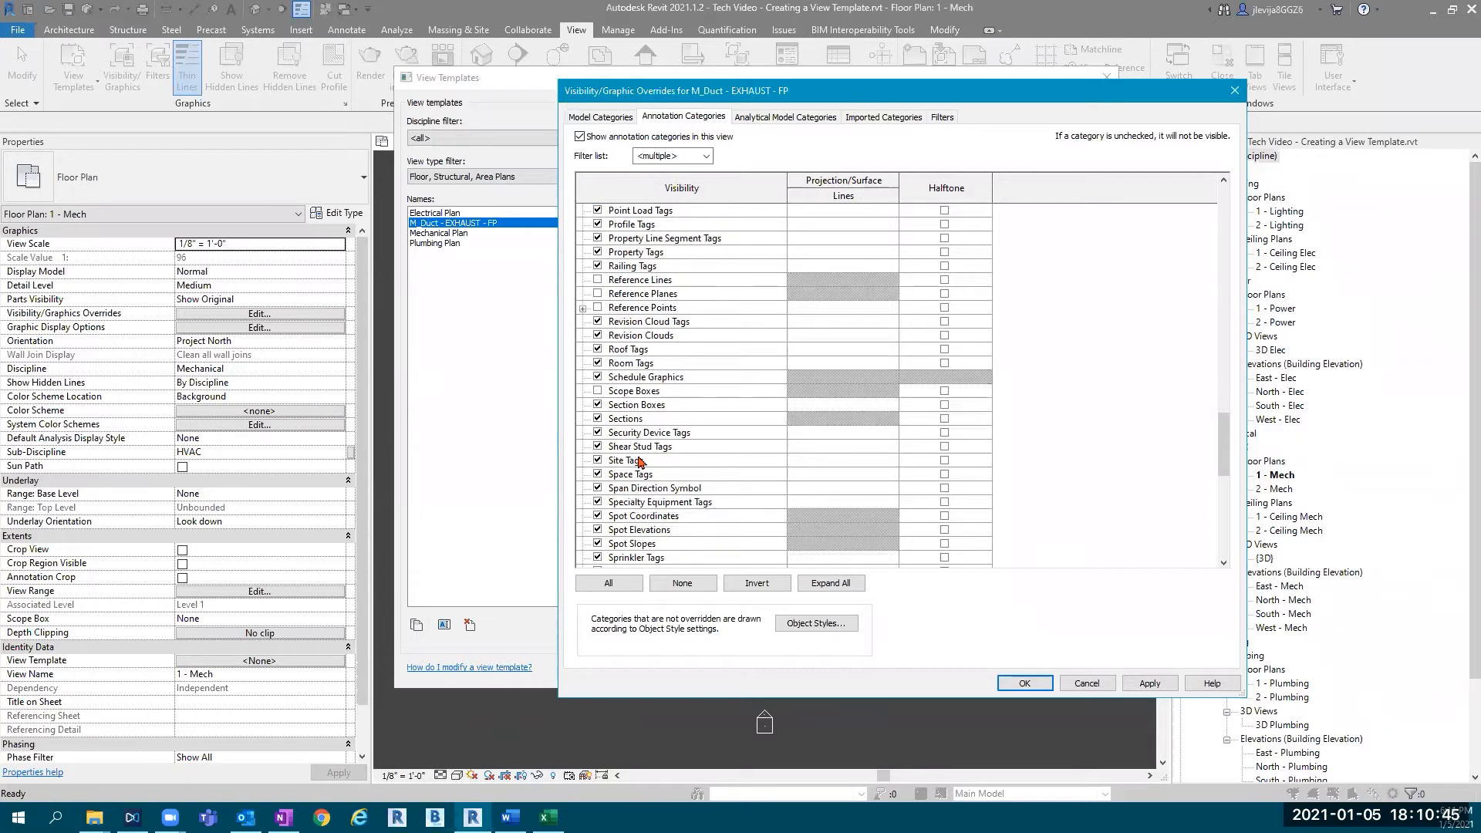
{"action": "scroll", "coordinate": [642, 463], "scroll_direction": "down", "scroll_amount": 1}
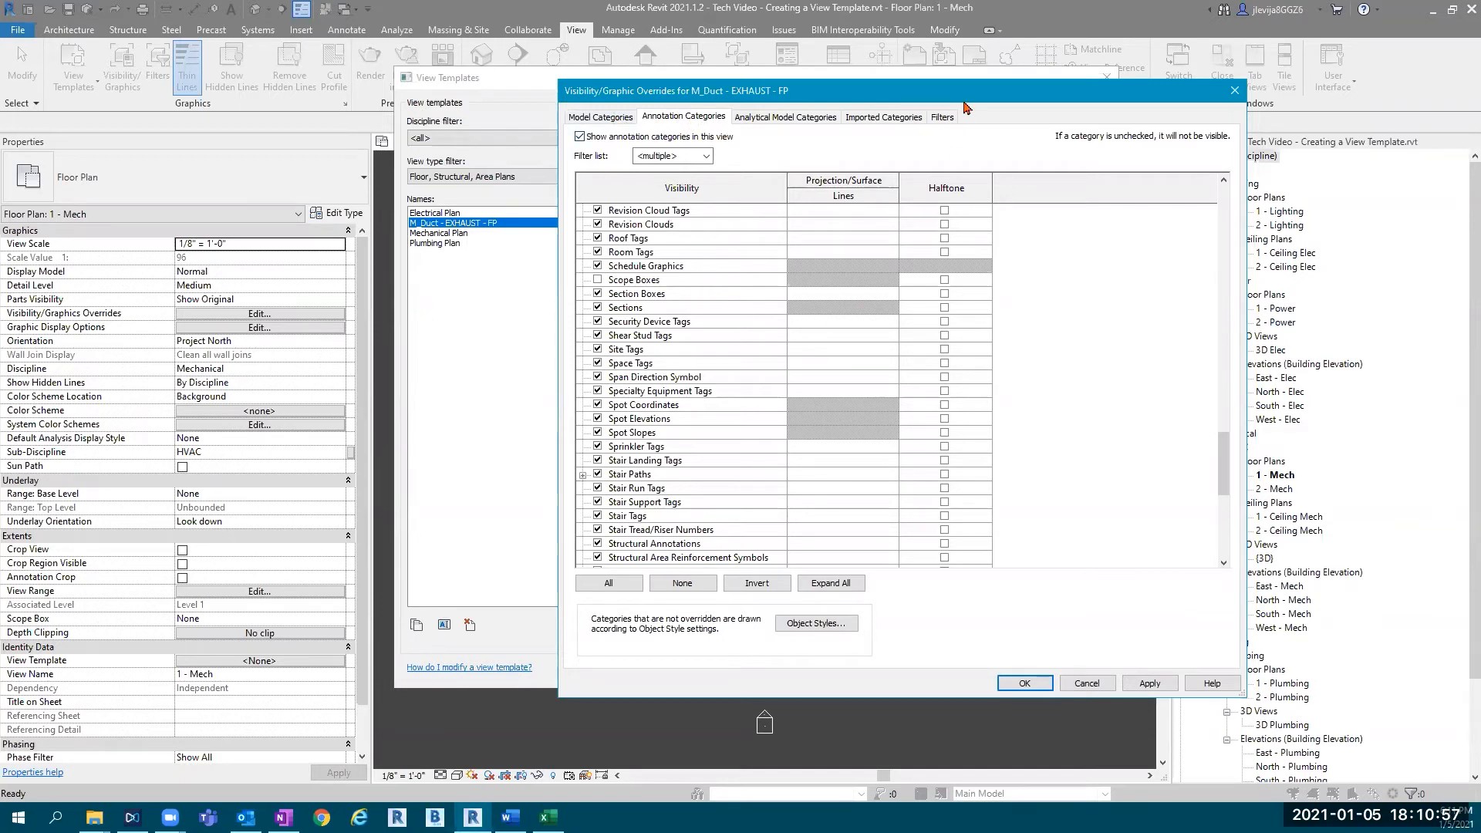
Step: Remove the Domestic, Sanitary and Vent filters from the view template
{"action": "left_click", "coordinate": [943, 119]}
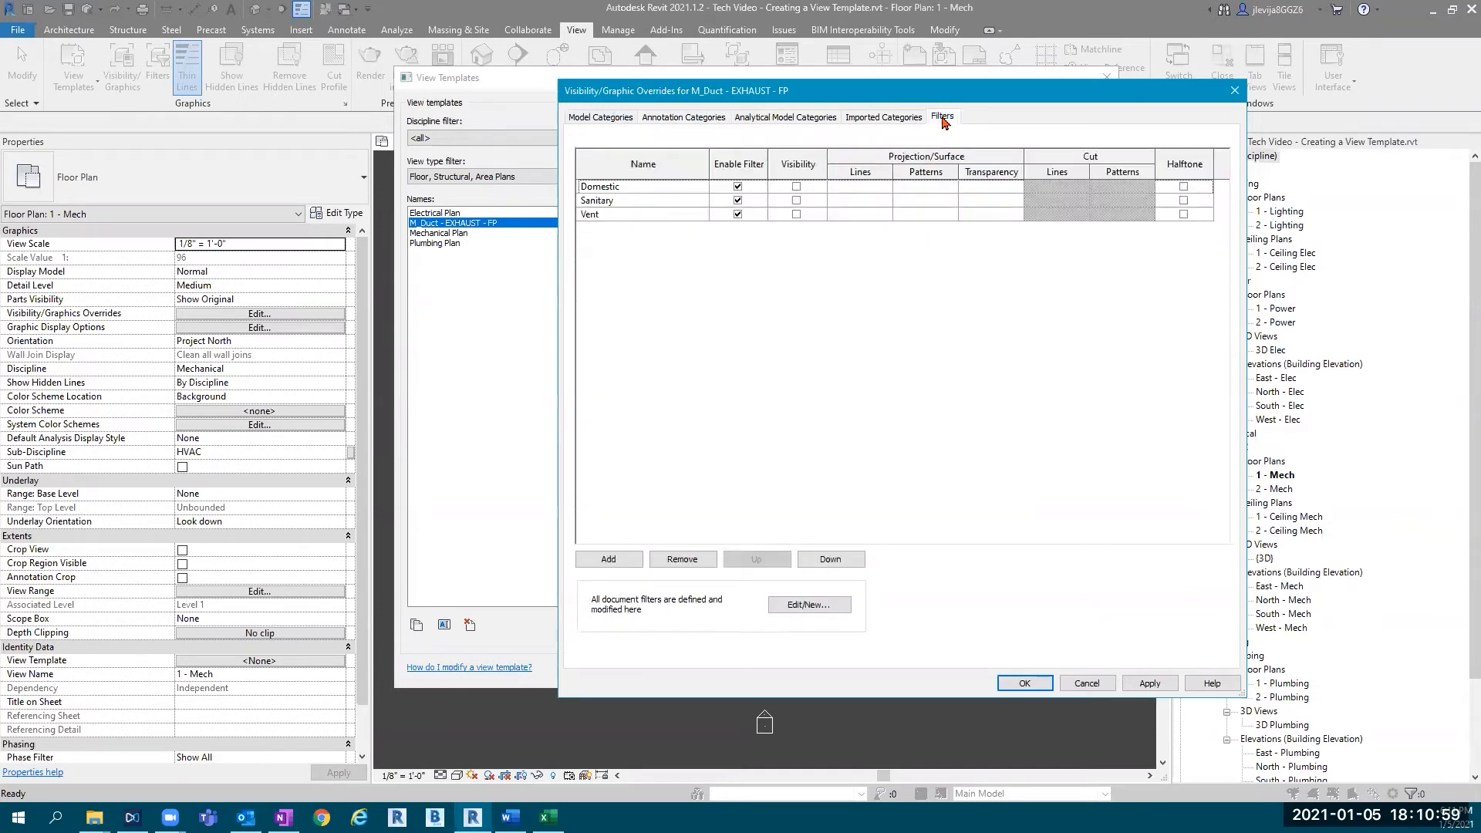
{"action": "left_click", "coordinate": [620, 188]}
{"action": "left_click", "coordinate": [670, 556]}
{"action": "left_click", "coordinate": [669, 556]}
{"action": "left_click", "coordinate": [669, 560]}
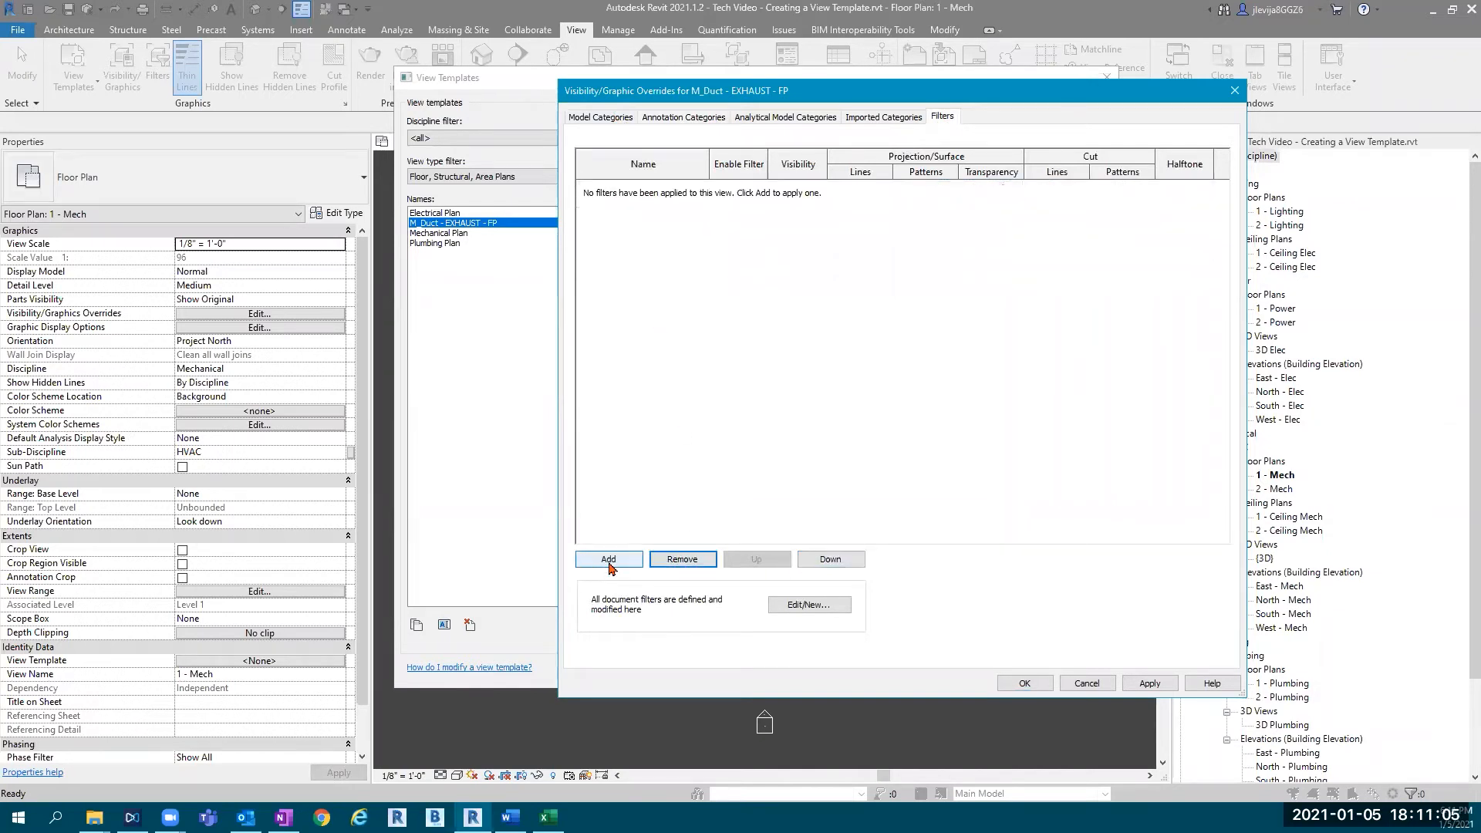
Step: Add the rule-based filters Mechanical - Exhaust, Mechanical - Return and Mechanical - Supply to the view template
{"action": "left_click", "coordinate": [609, 561]}
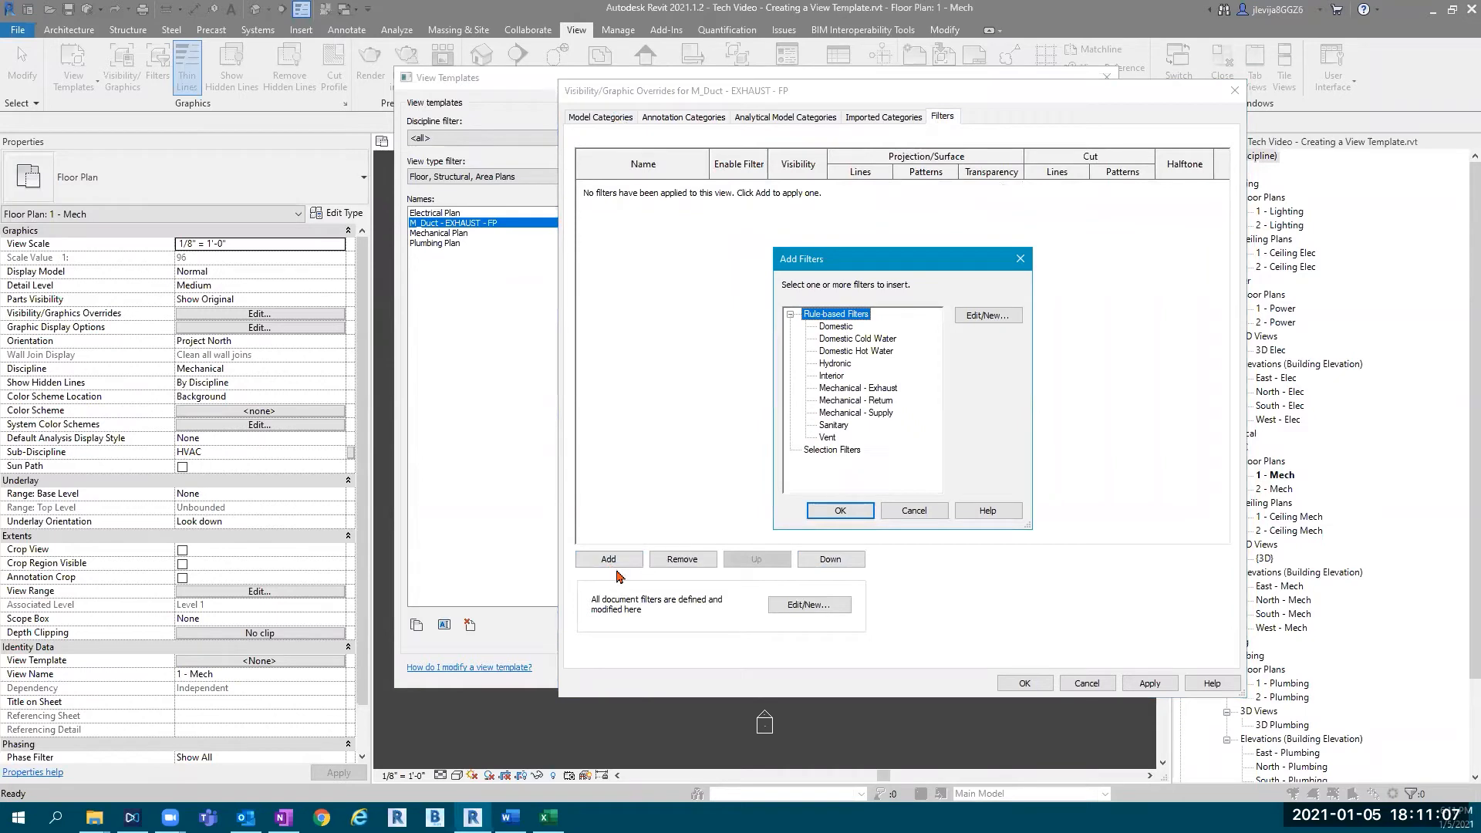
{"action": "left_click", "coordinate": [857, 391]}
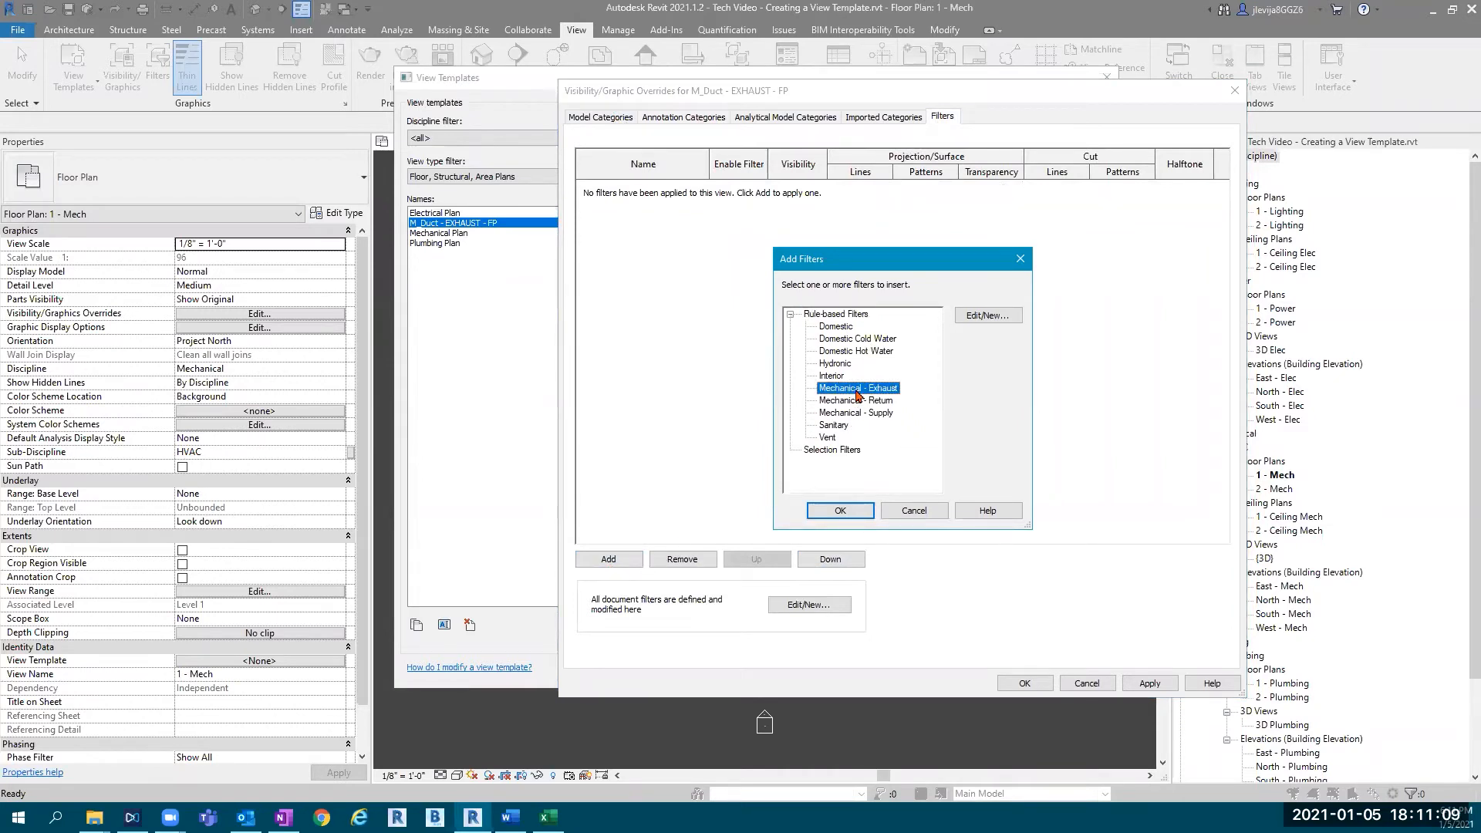
{"action": "left_click", "coordinate": [857, 414], "text": "shift"}
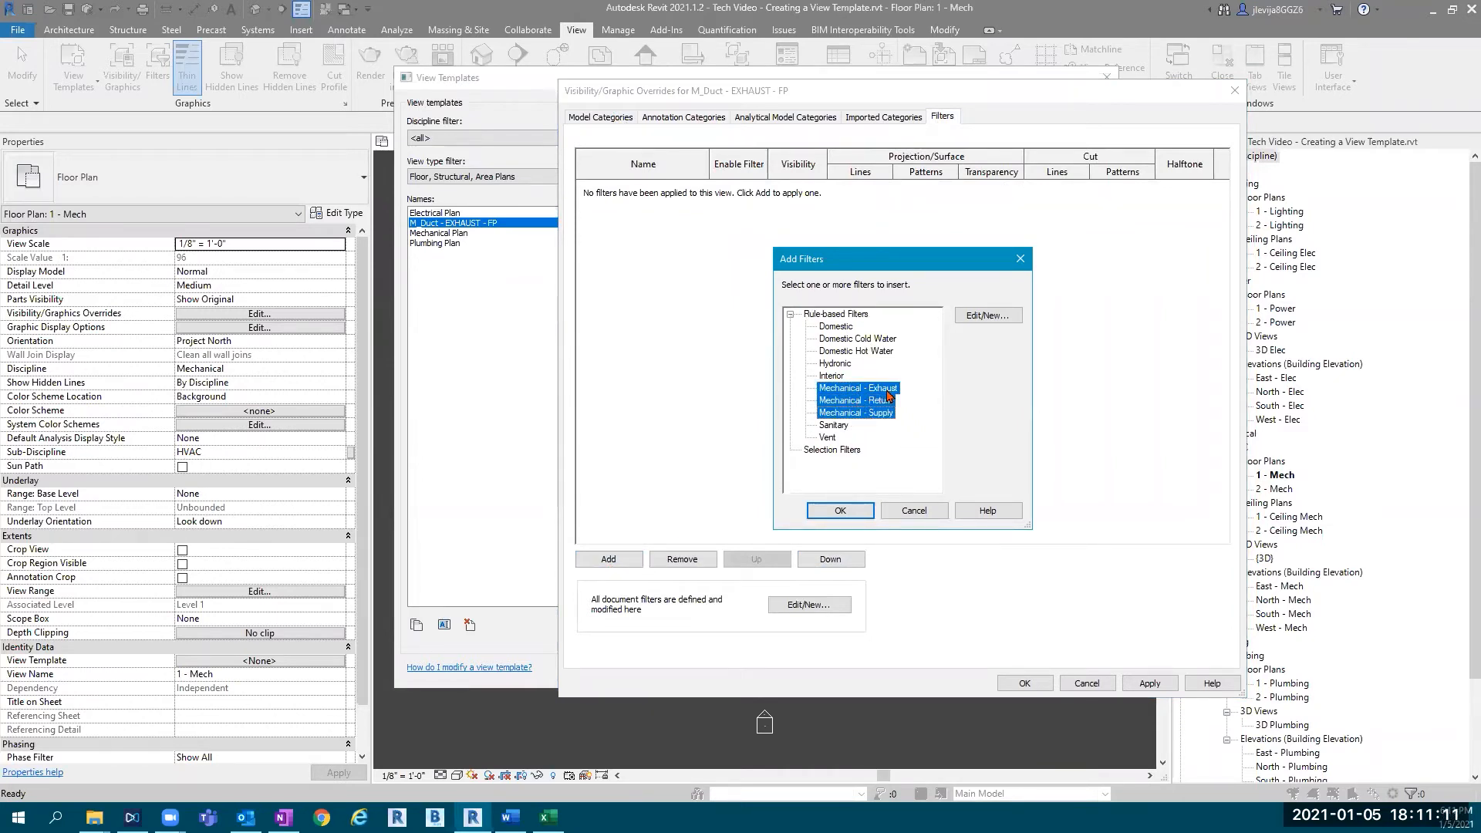
{"action": "left_click", "coordinate": [842, 511]}
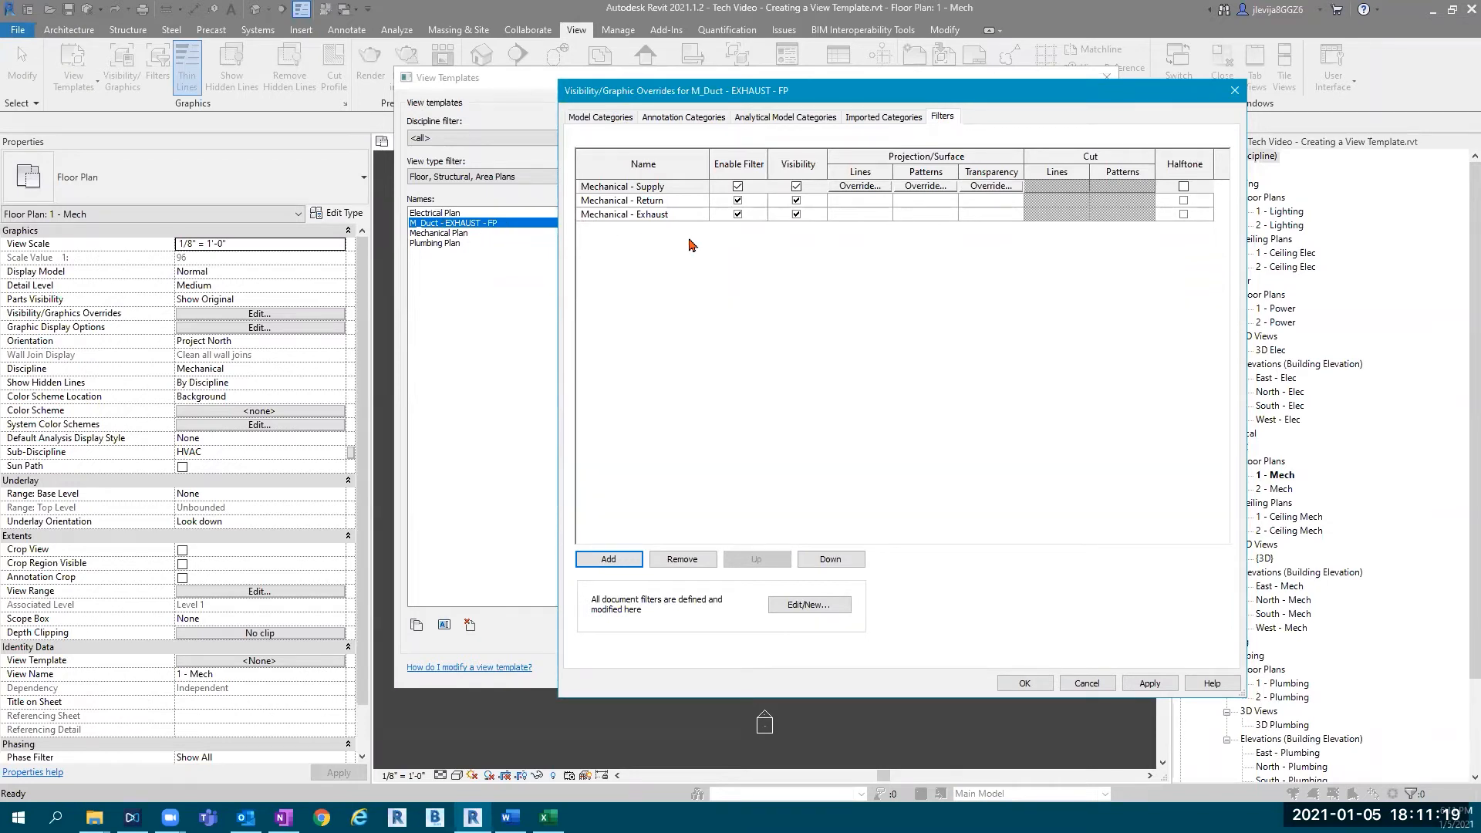
Step: Disable the Mechanical - Supply and Mechanical - Return filters and turn off their visibility in the exhaust template
{"action": "left_click", "coordinate": [738, 187]}
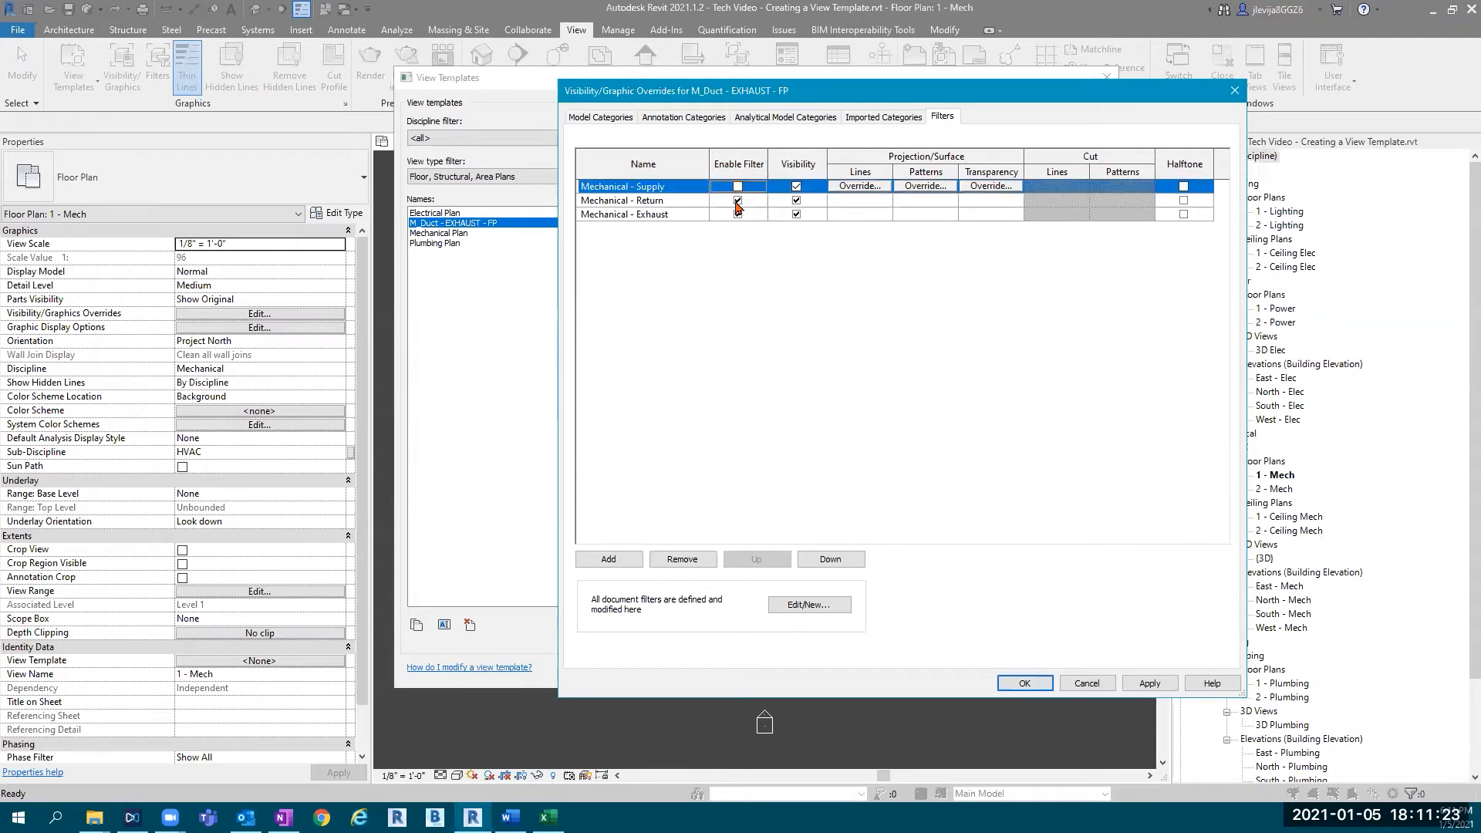
{"action": "left_click", "coordinate": [738, 186]}
{"action": "left_click", "coordinate": [737, 187]}
{"action": "left_click", "coordinate": [738, 200]}
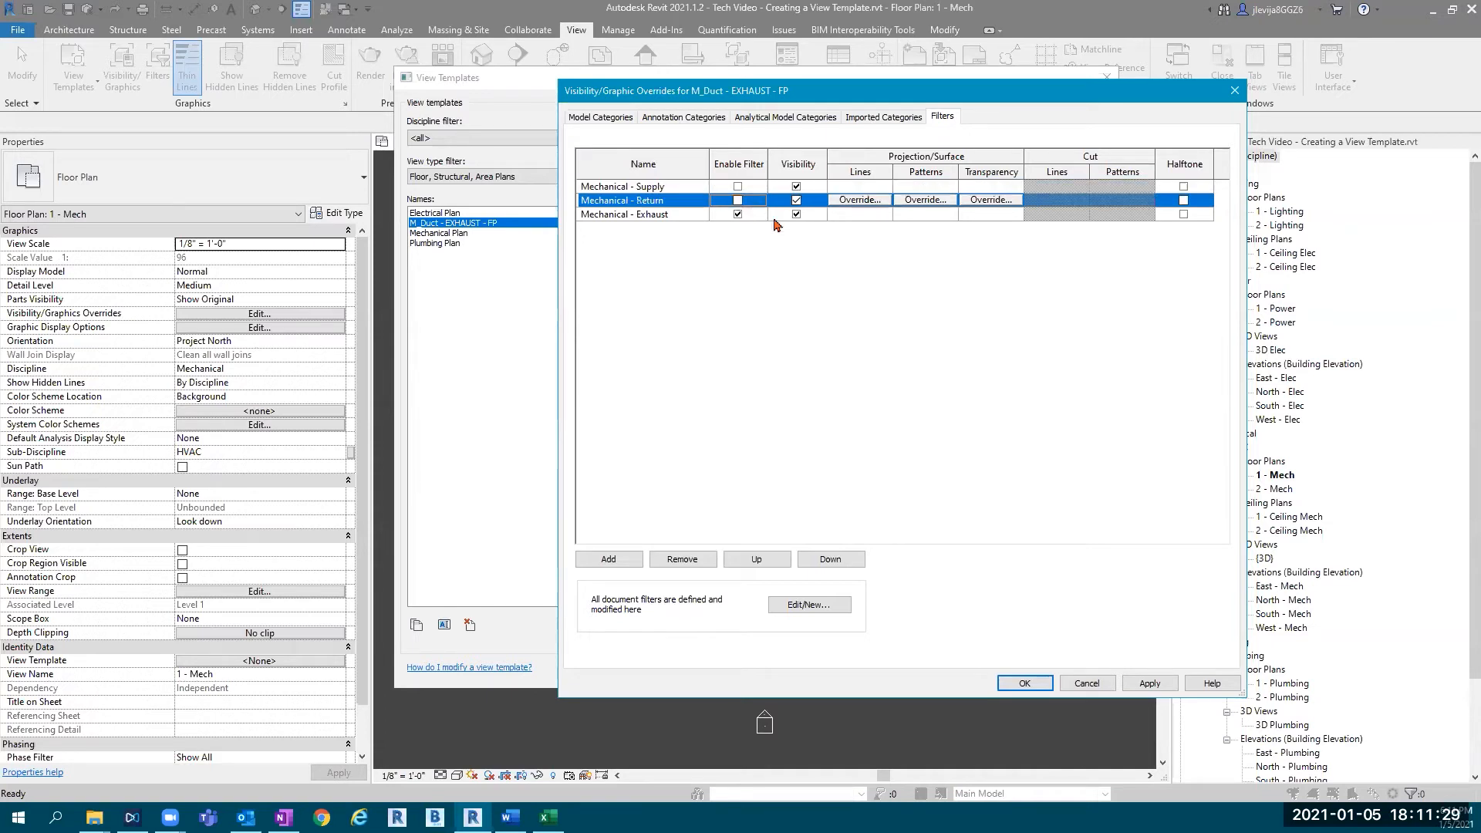
{"action": "left_click", "coordinate": [796, 187]}
{"action": "left_click", "coordinate": [797, 200]}
Step: Check the line and transparency override options of the Mechanical - Exhaust filter and accept the template's filter settings
{"action": "left_click", "coordinate": [861, 216]}
{"action": "left_click", "coordinate": [861, 215]}
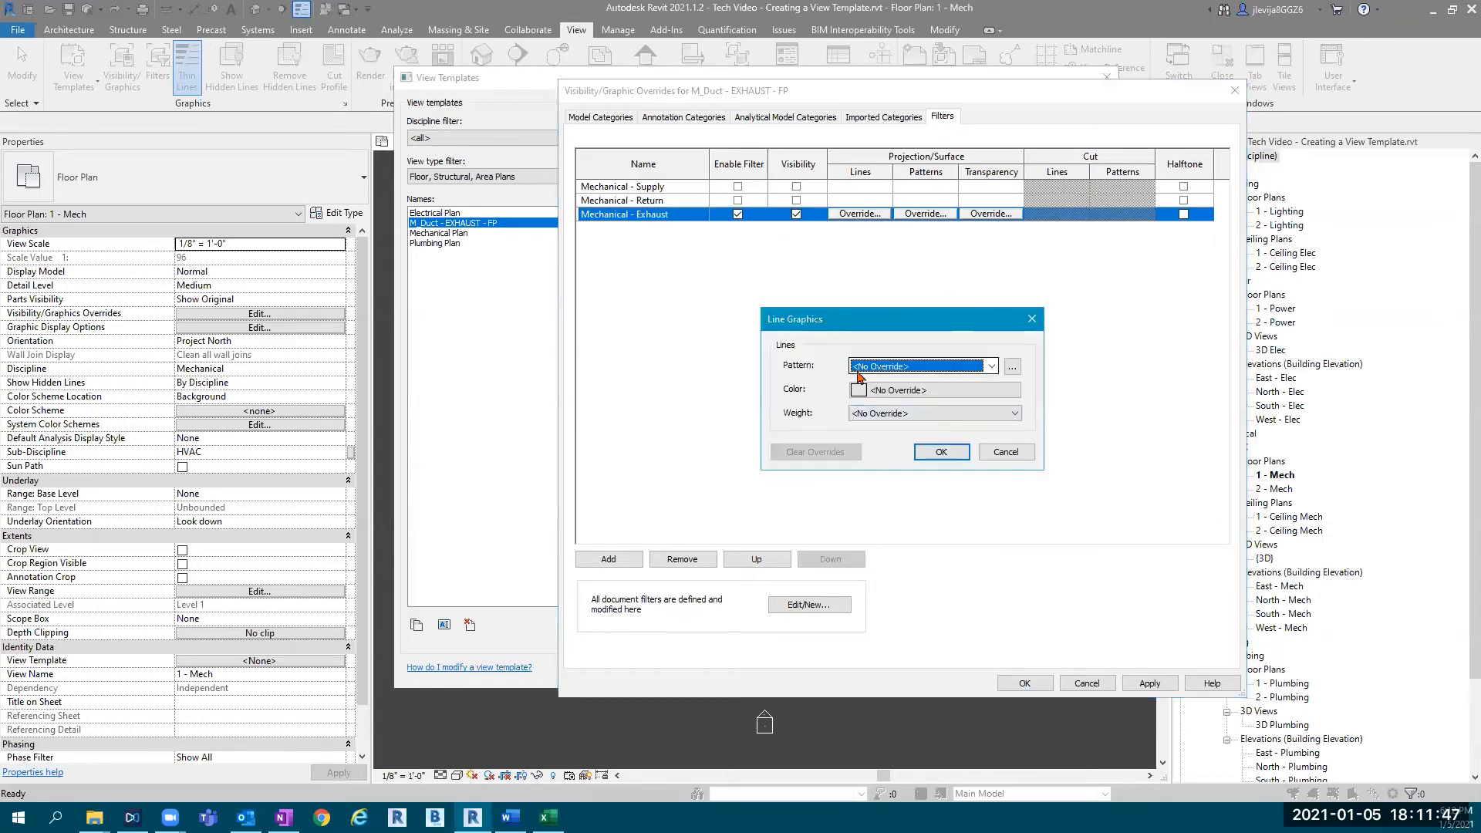
{"action": "left_click", "coordinate": [1011, 463]}
{"action": "left_click", "coordinate": [995, 214]}
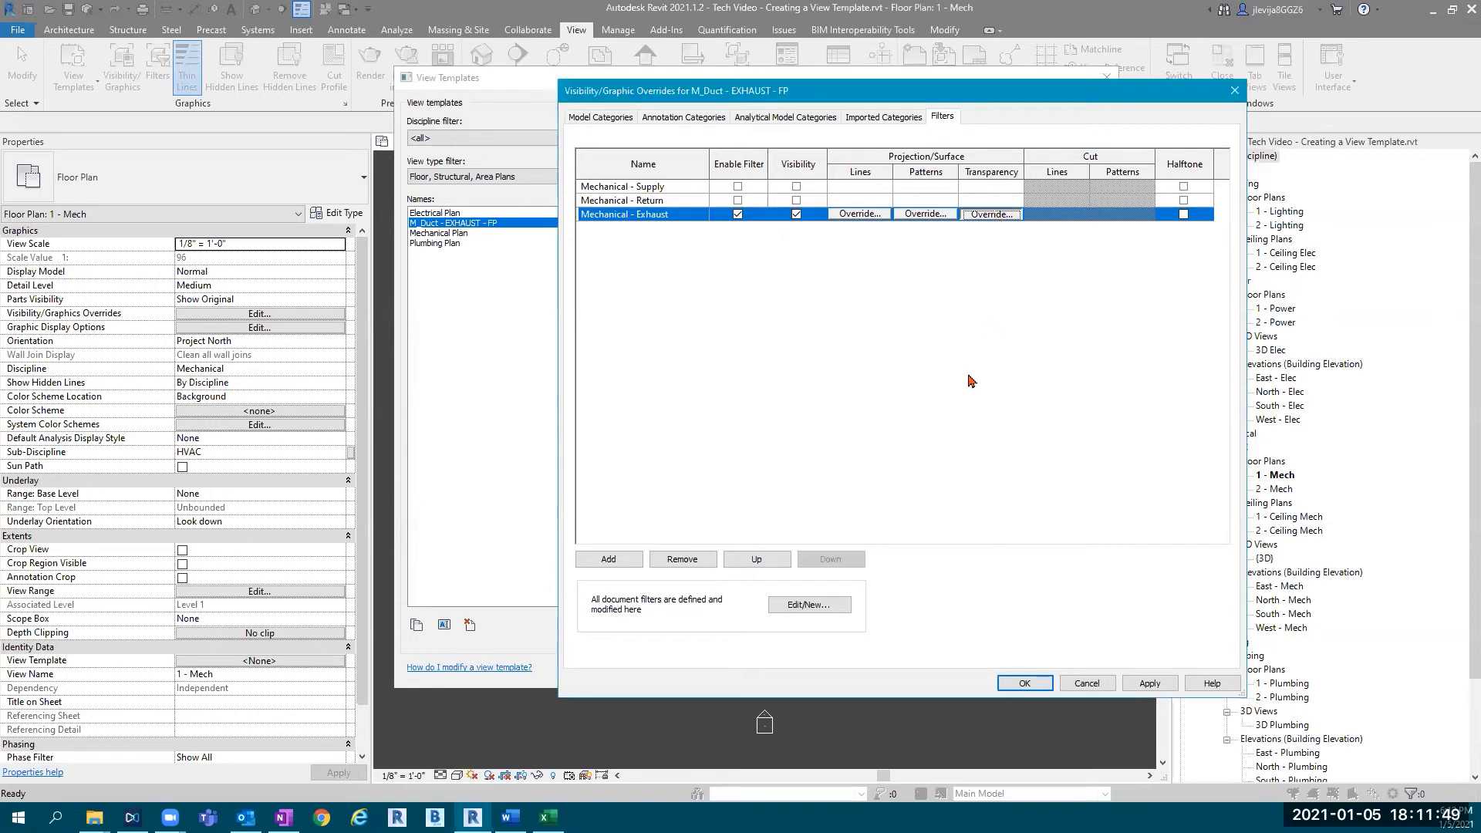
{"action": "left_click", "coordinate": [987, 418]}
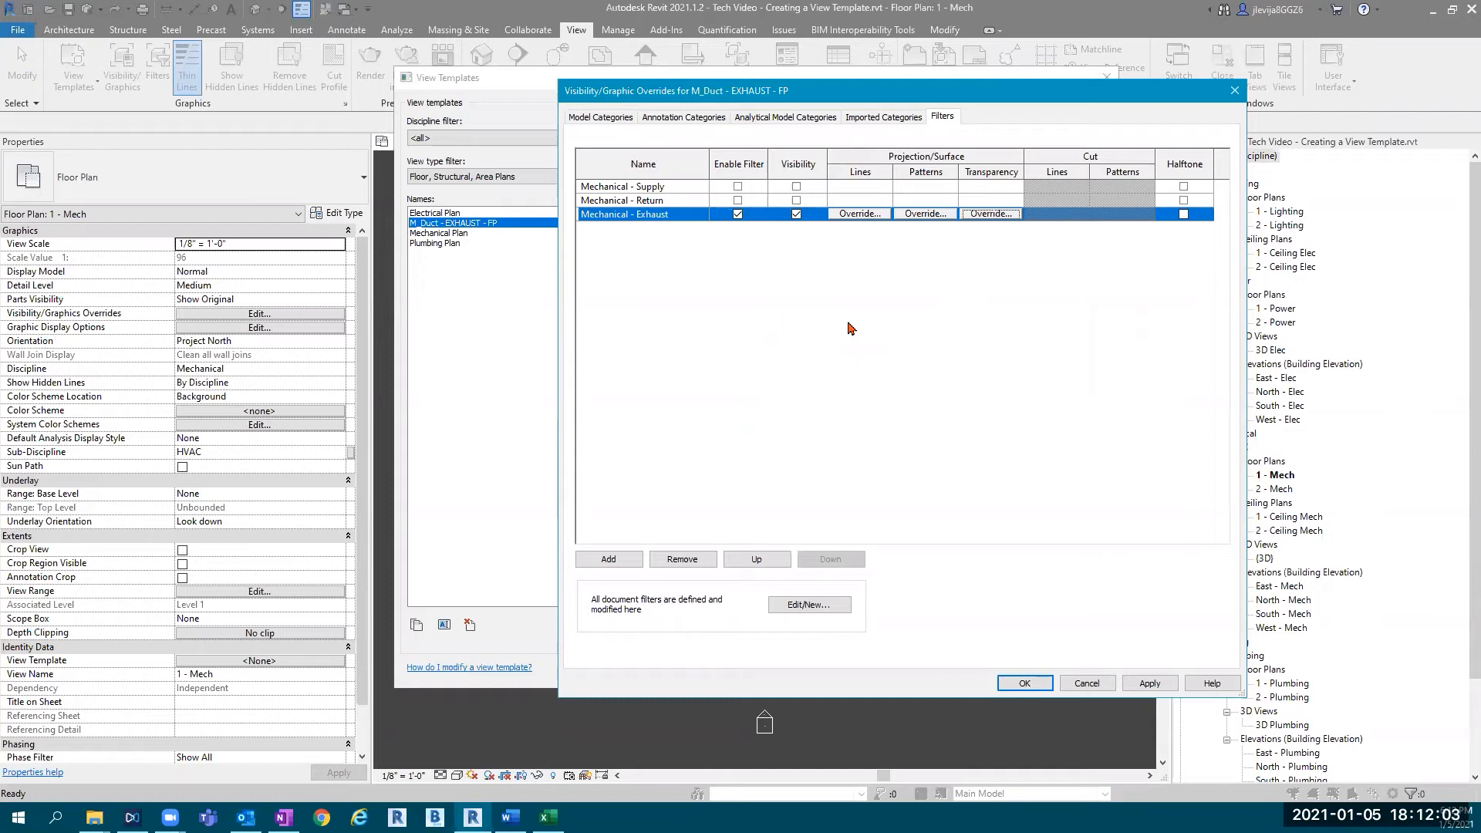
{"action": "left_click", "coordinate": [1017, 684]}
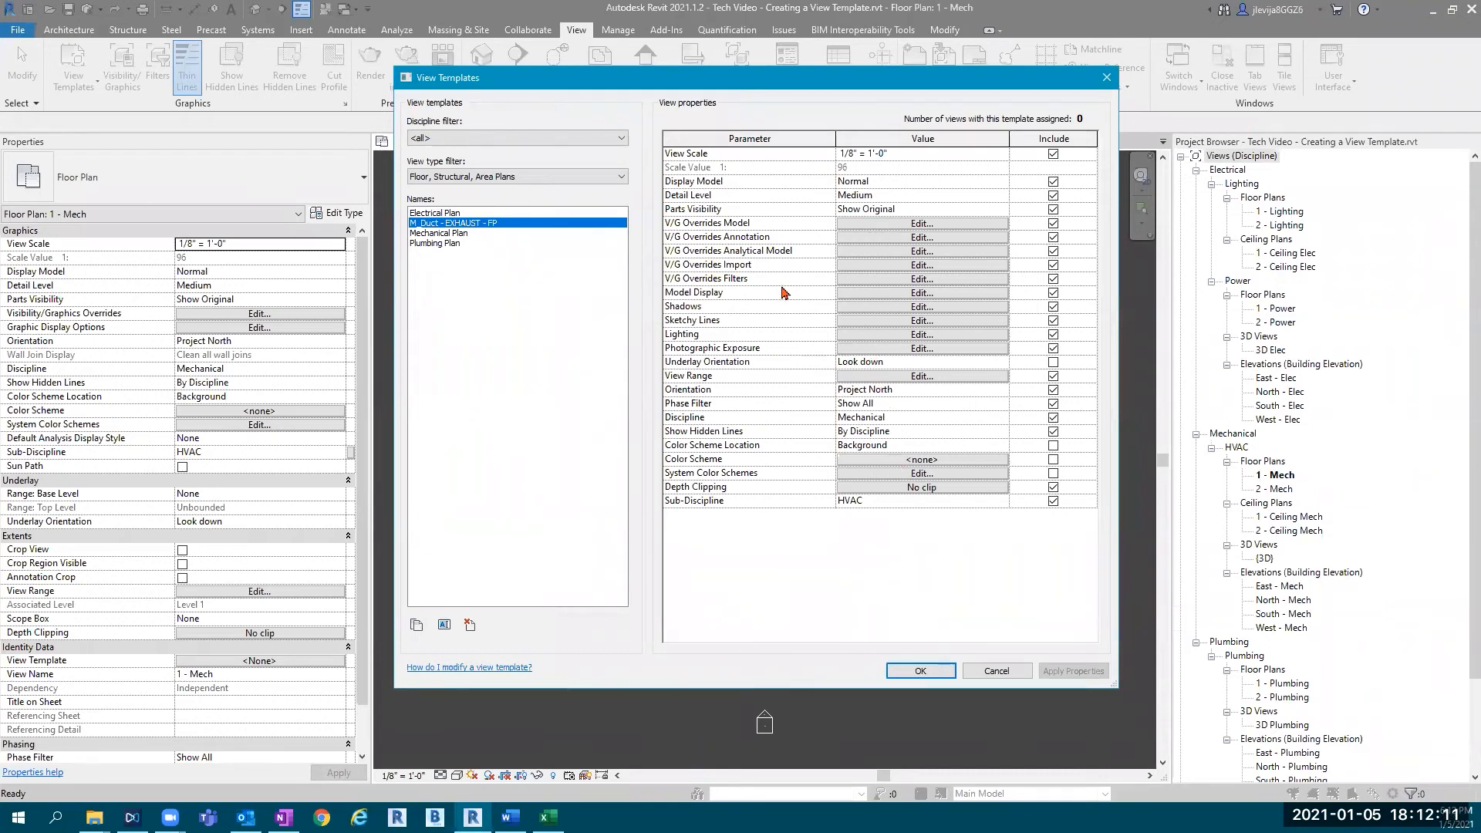
Step: Set the exhaust template's model display transparency to 60
{"action": "left_click", "coordinate": [880, 294]}
{"action": "left_click_drag", "start_coordinate": [879, 284], "coordinate": [937, 289]}
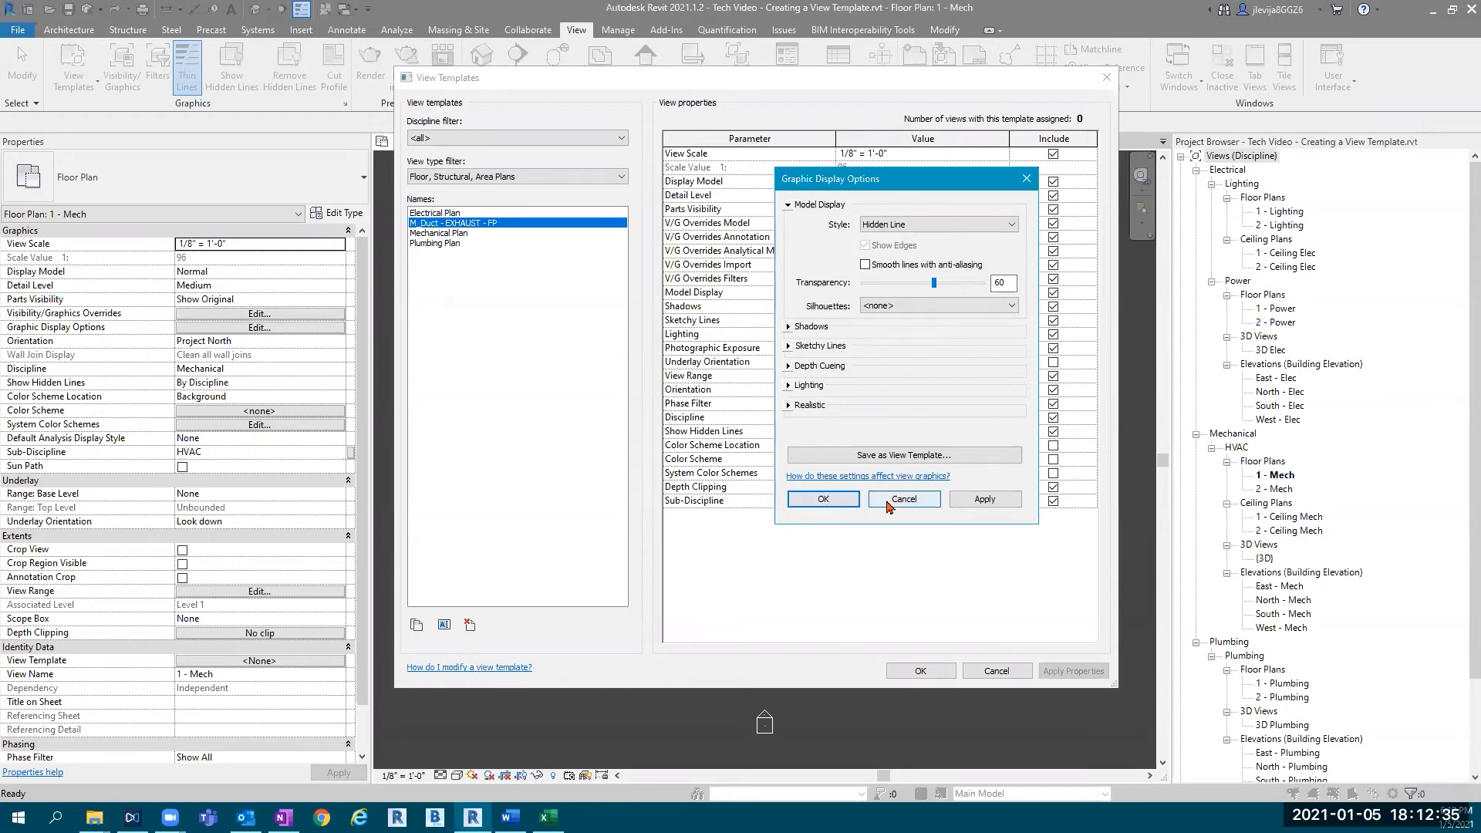
{"action": "left_click", "coordinate": [823, 500]}
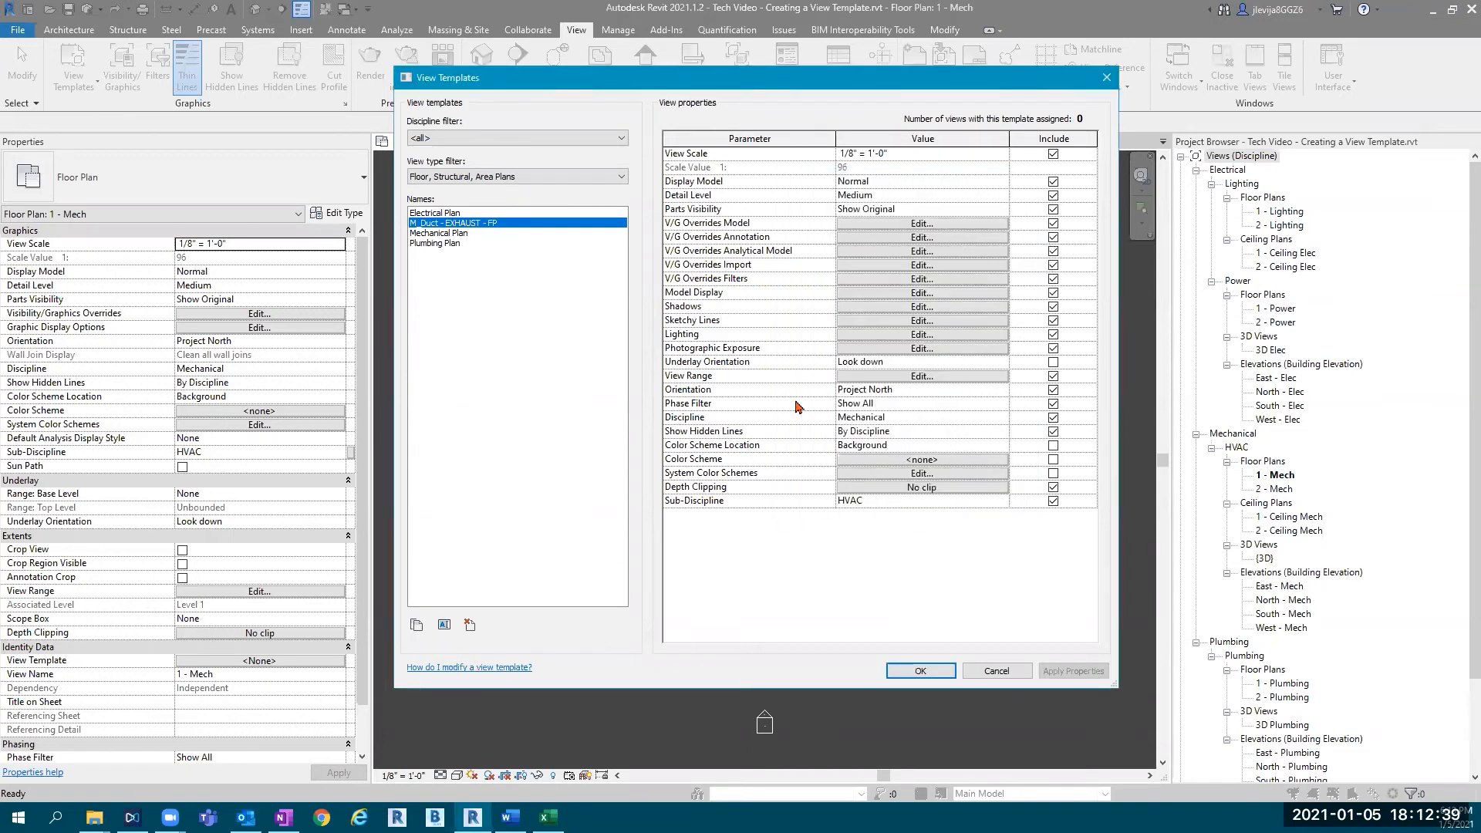
Step: Edit the exhaust template's view range, choosing the level for the top of the primary range and entering an offset of 14' 6"
{"action": "left_click", "coordinate": [889, 378]}
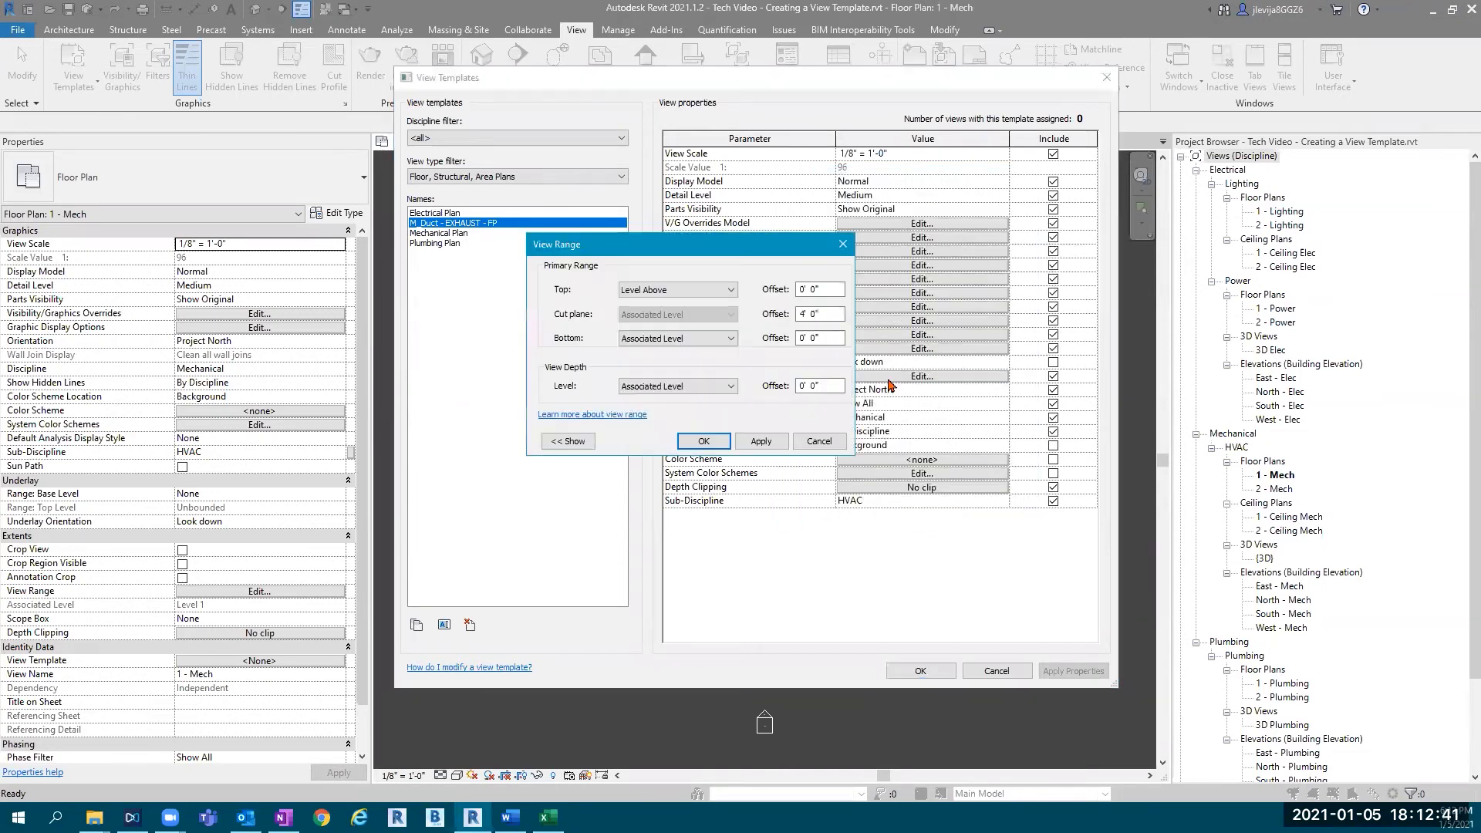
{"action": "left_click", "coordinate": [699, 297]}
{"action": "left_click", "coordinate": [680, 295]}
{"action": "left_click", "coordinate": [673, 340]}
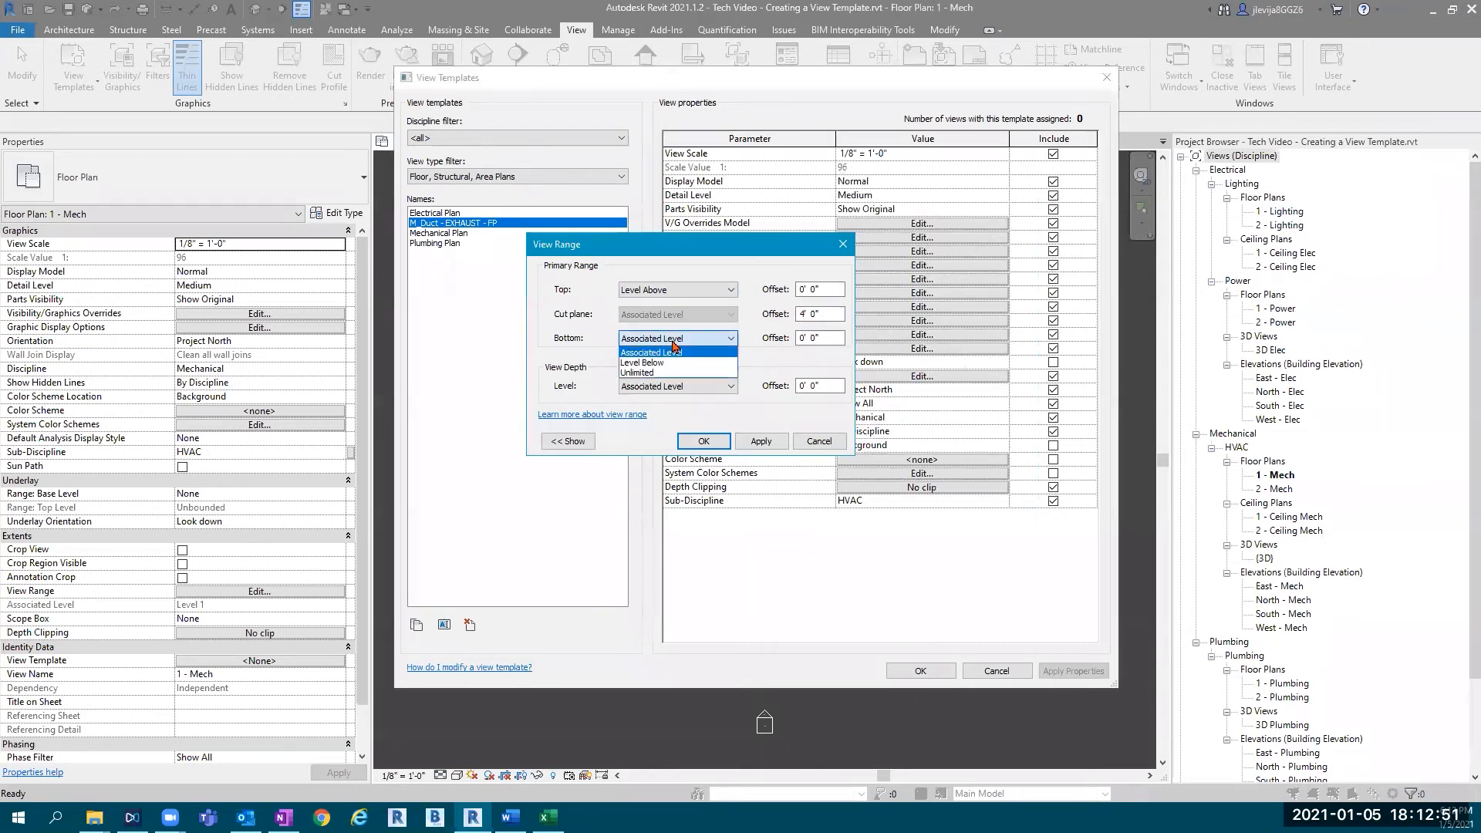
{"action": "left_click", "coordinate": [673, 346]}
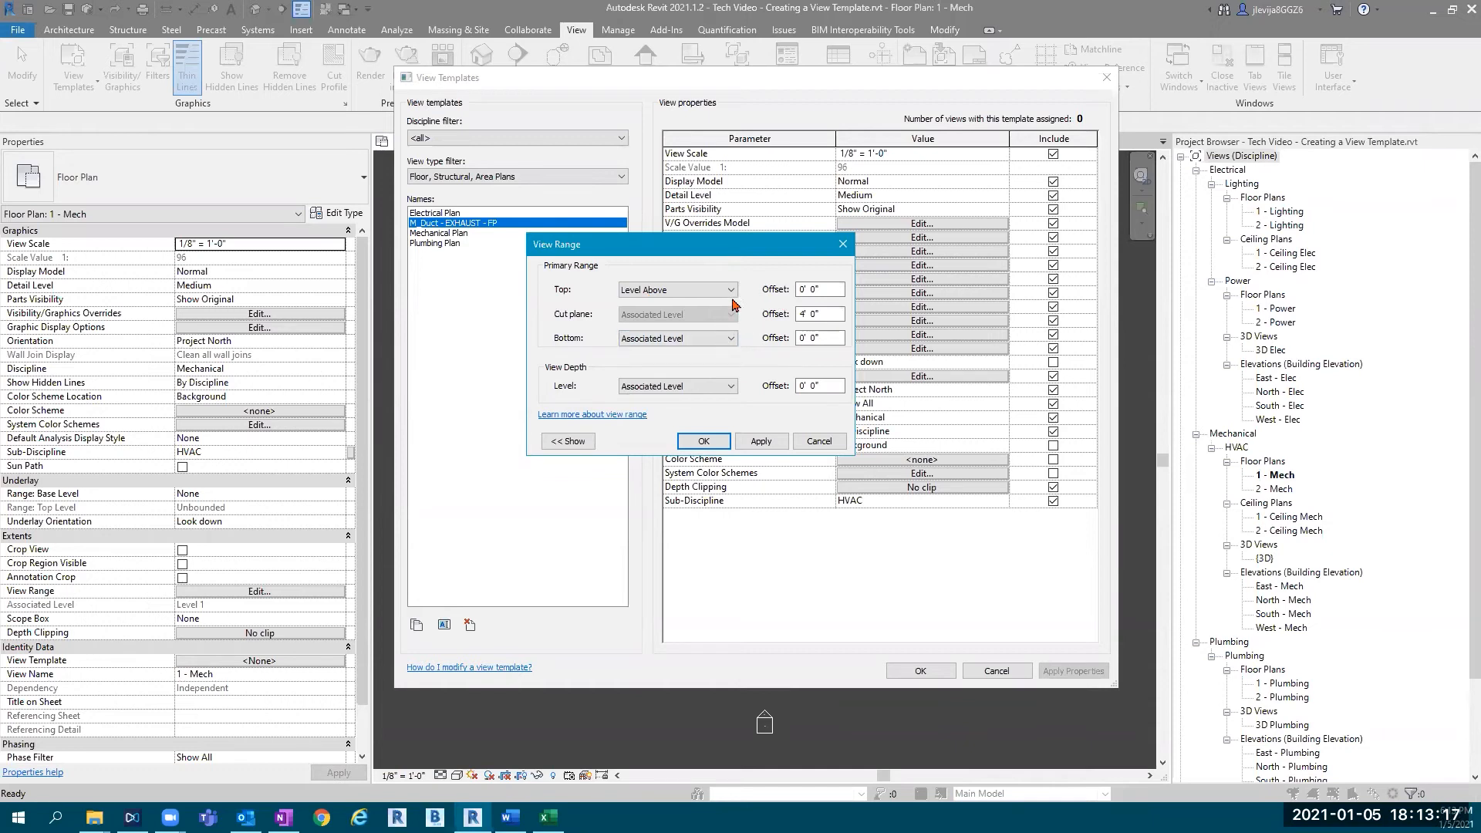
{"action": "left_click", "coordinate": [703, 290]}
{"action": "left_click", "coordinate": [694, 306]}
{"action": "left_click", "coordinate": [804, 290]}
{"action": "key", "text": "Delete"}
{"action": "key", "text": "Delete"}
{"action": "type", "text": "14'"}
{"action": "type", "text": "6'"}
{"action": "left_click", "coordinate": [720, 438]}
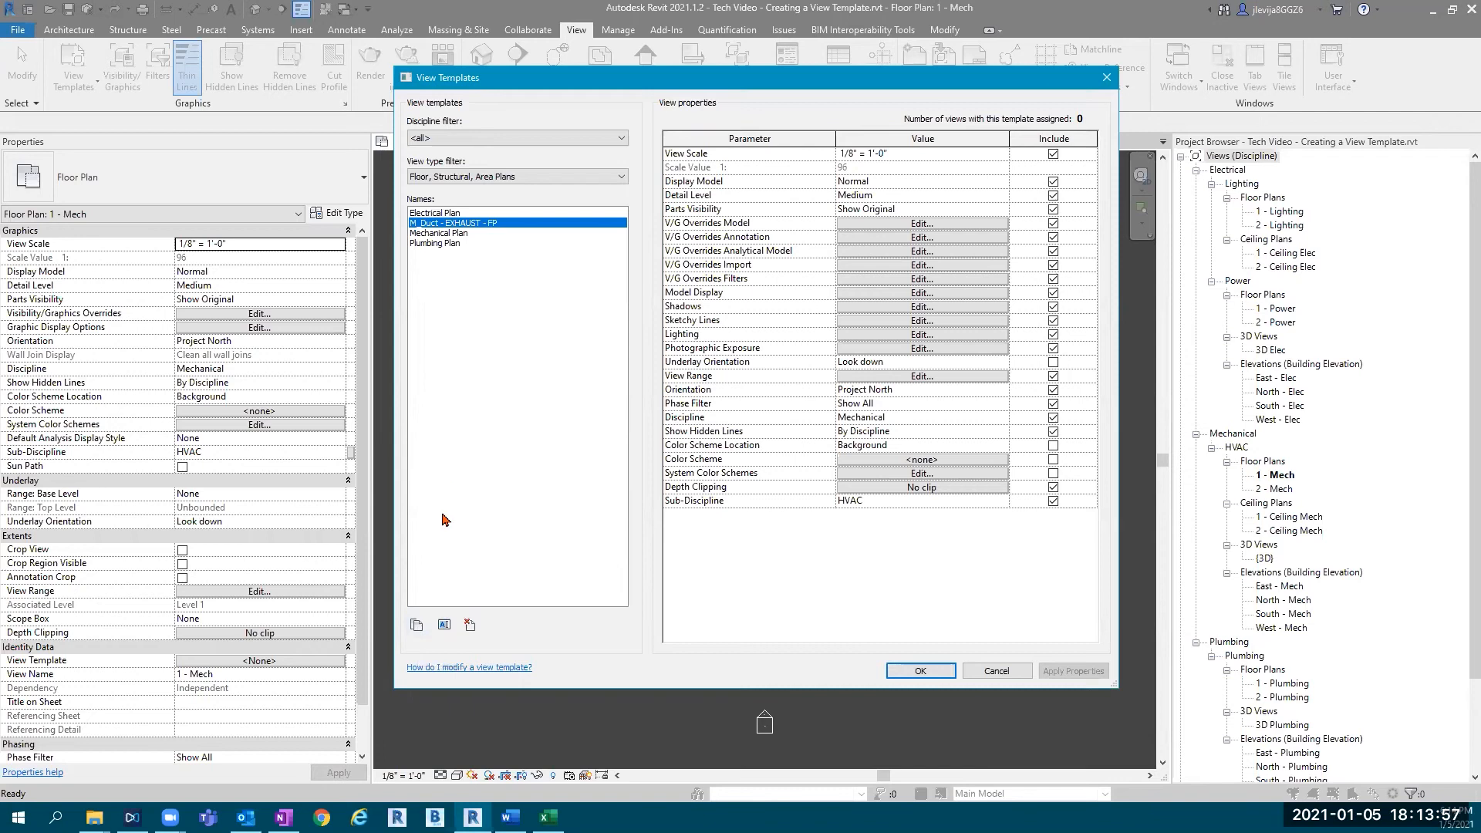
Step: Duplicate the M_Duct - EXHAUST - FP view template as M_Duct - SUPPLY - FP
{"action": "left_click", "coordinate": [445, 626]}
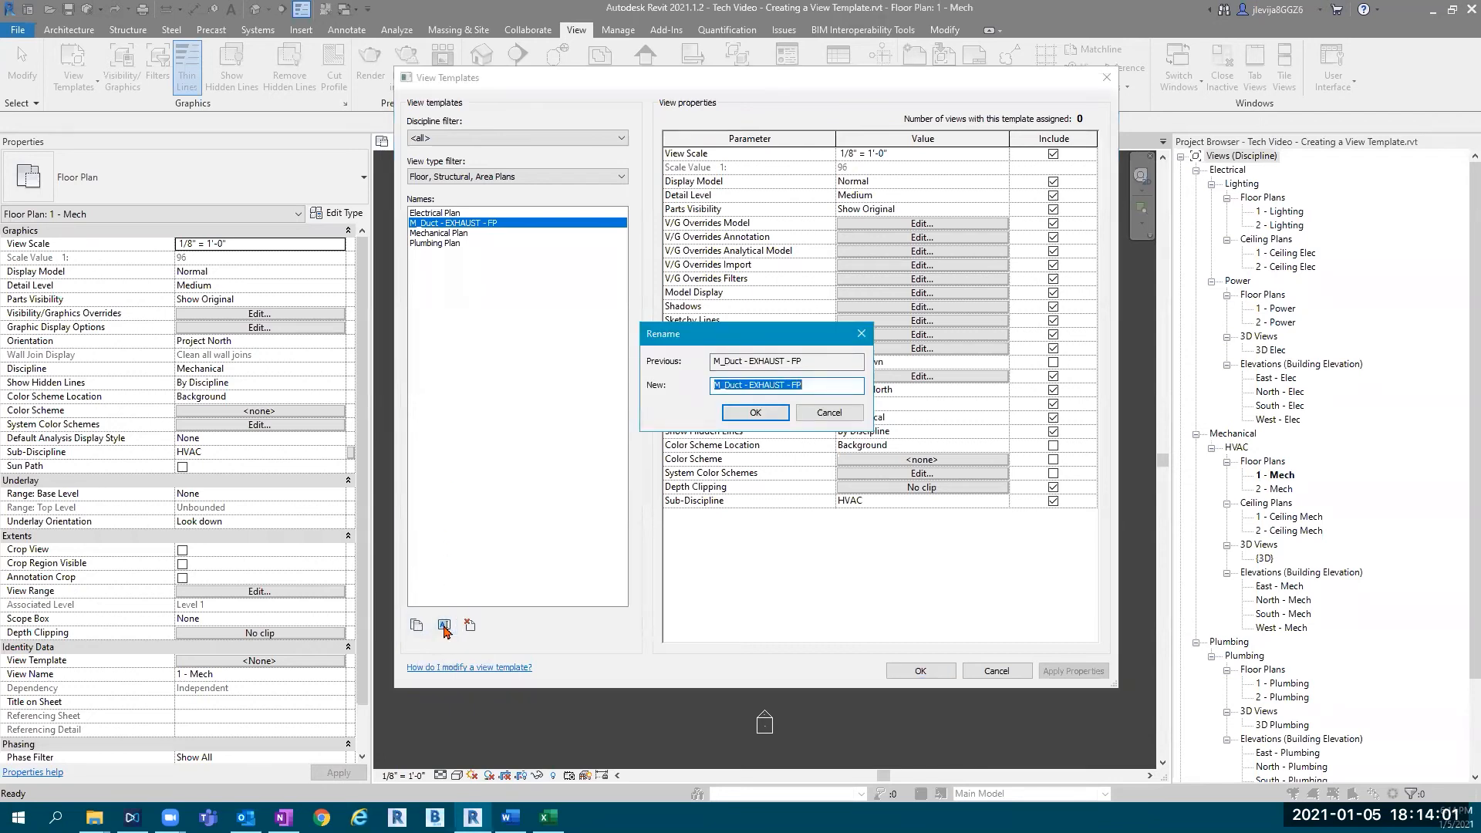
{"action": "left_click", "coordinate": [755, 412]}
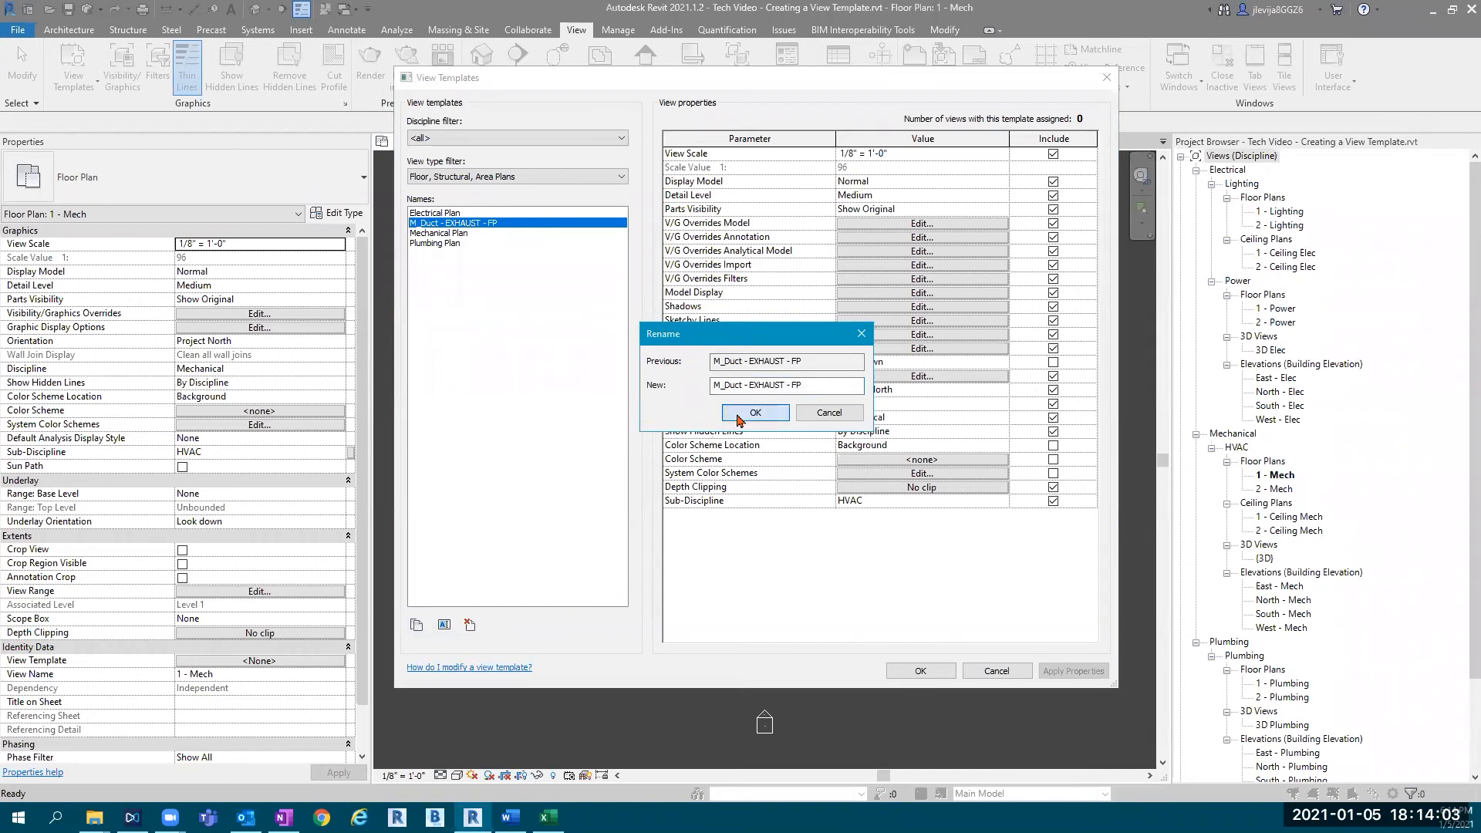
{"action": "left_click", "coordinate": [417, 627]}
{"action": "left_click", "coordinate": [756, 370]}
{"action": "double_click", "coordinate": [742, 374]}
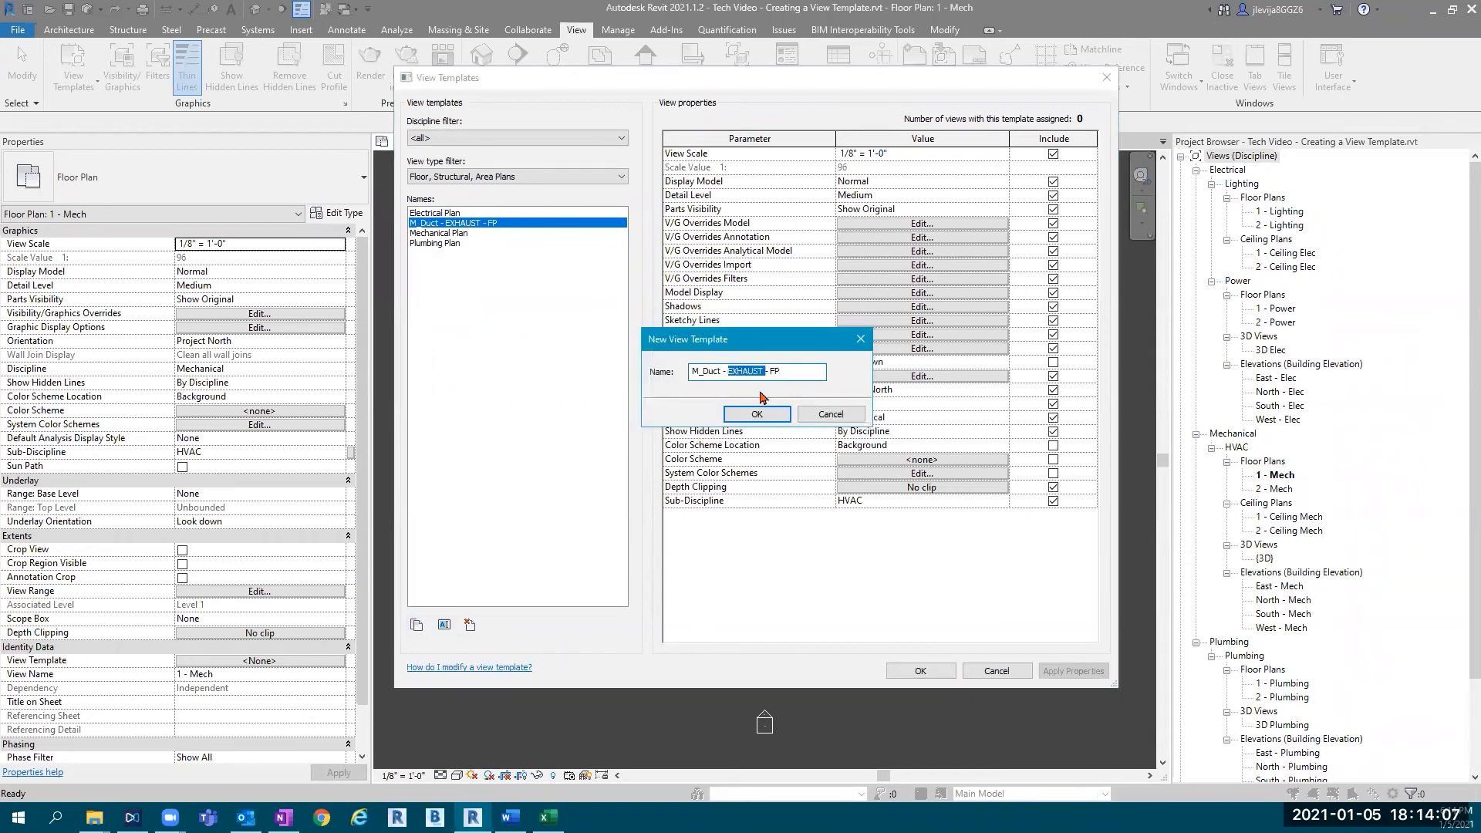
{"action": "type", "text": "SUPPLY"}
{"action": "left_click", "coordinate": [772, 416]}
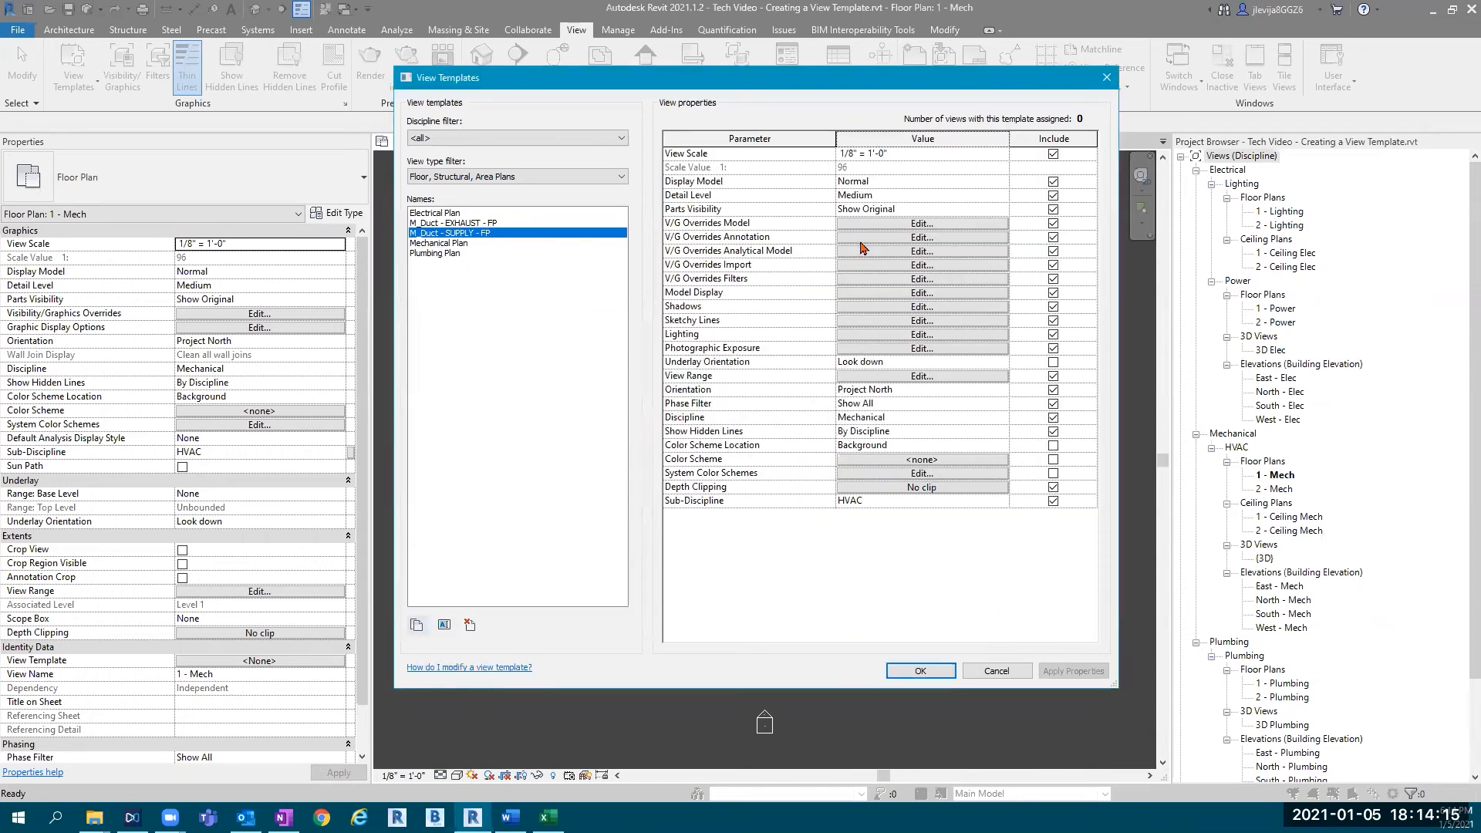
Step: Duplicate the supply view template under the name M_Duct - RETURN - FP
{"action": "left_click", "coordinate": [416, 625]}
{"action": "double_click", "coordinate": [746, 371]}
{"action": "type", "text": "RE"}
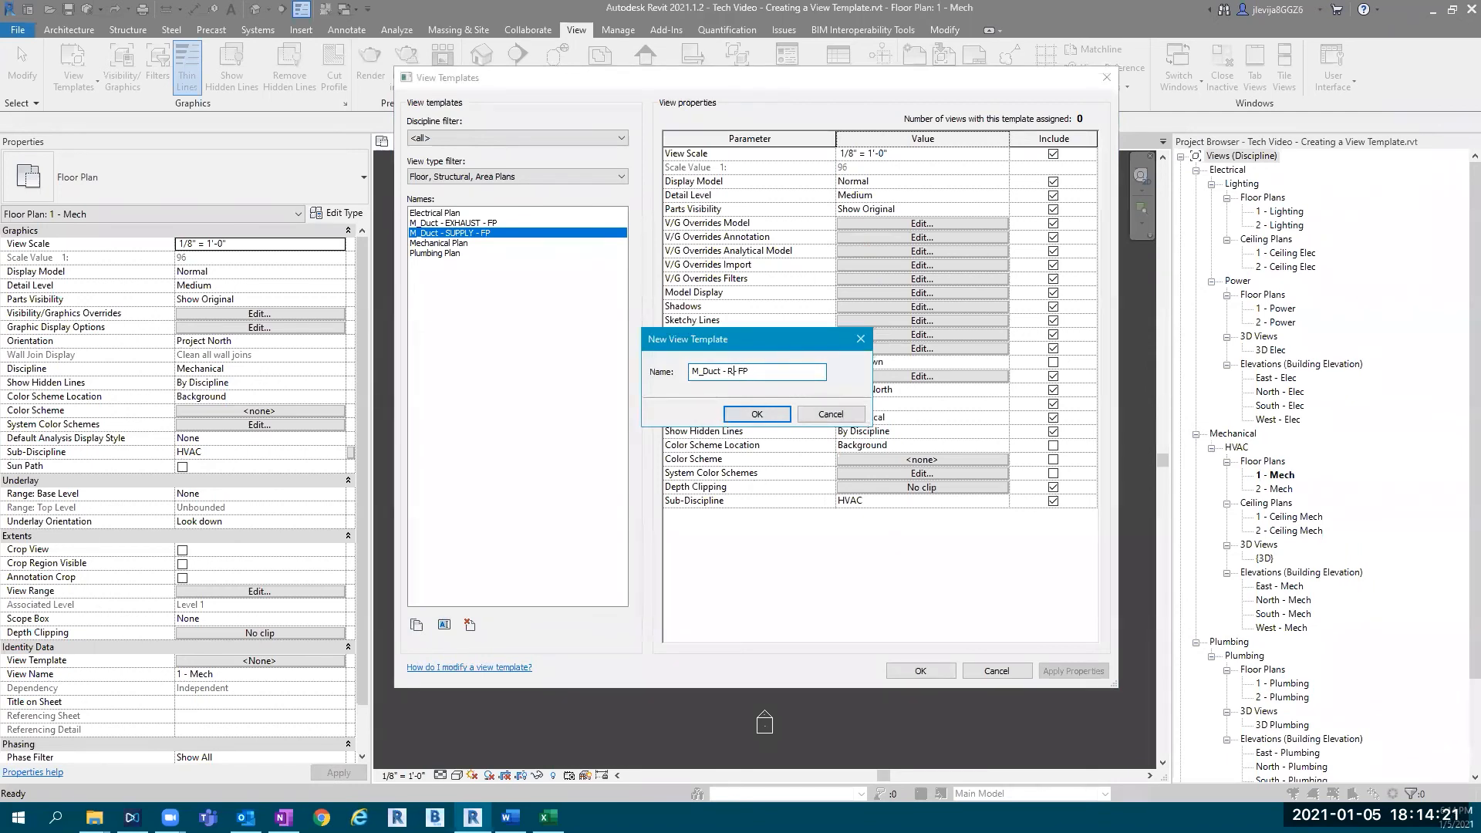
{"action": "type", "text": "TURN"}
{"action": "key", "text": "Return"}
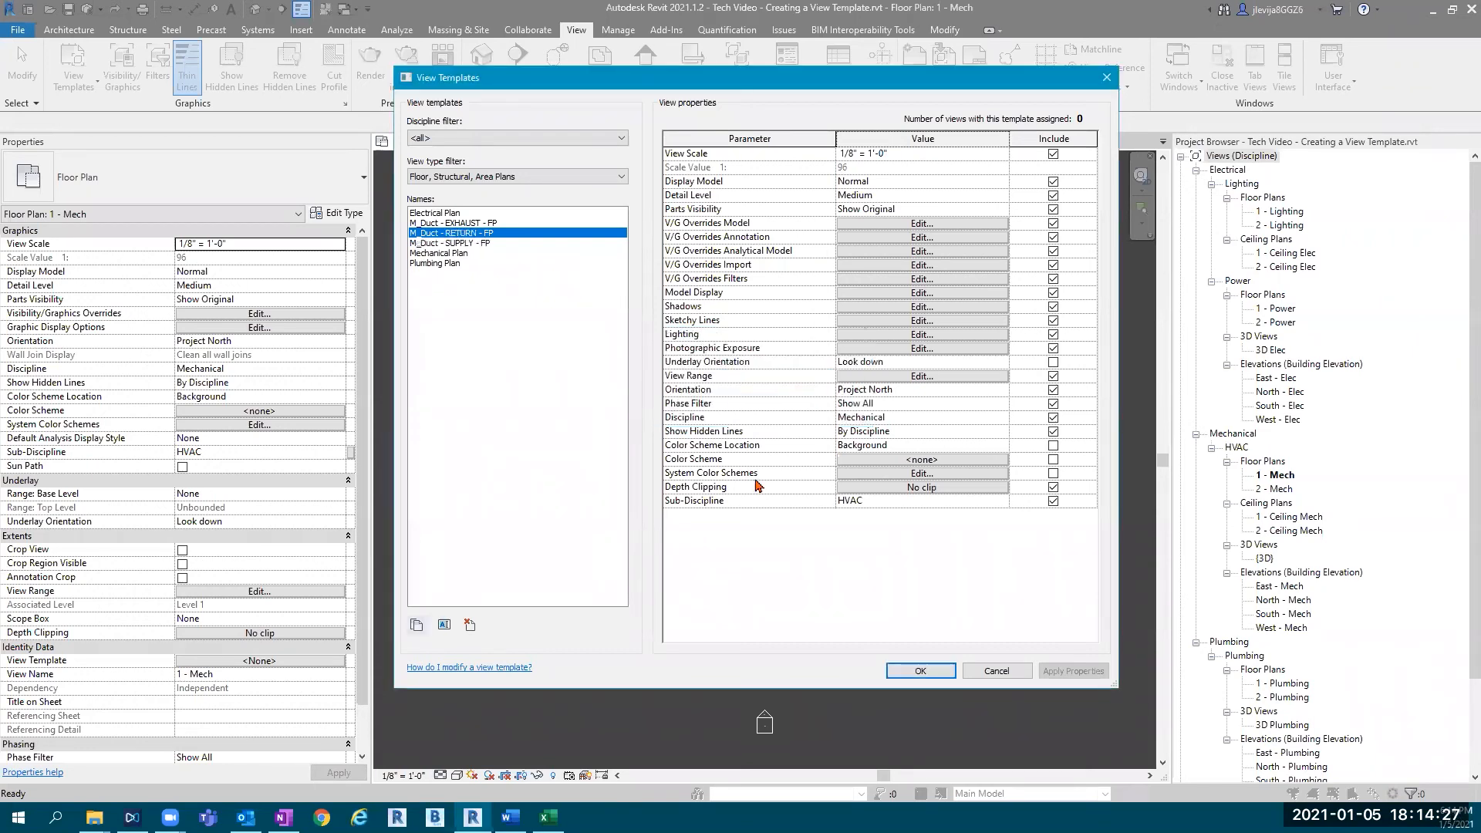
Step: Duplicate the return view template under the name M_Duct - OVERALL - FP
{"action": "left_click", "coordinate": [416, 625]}
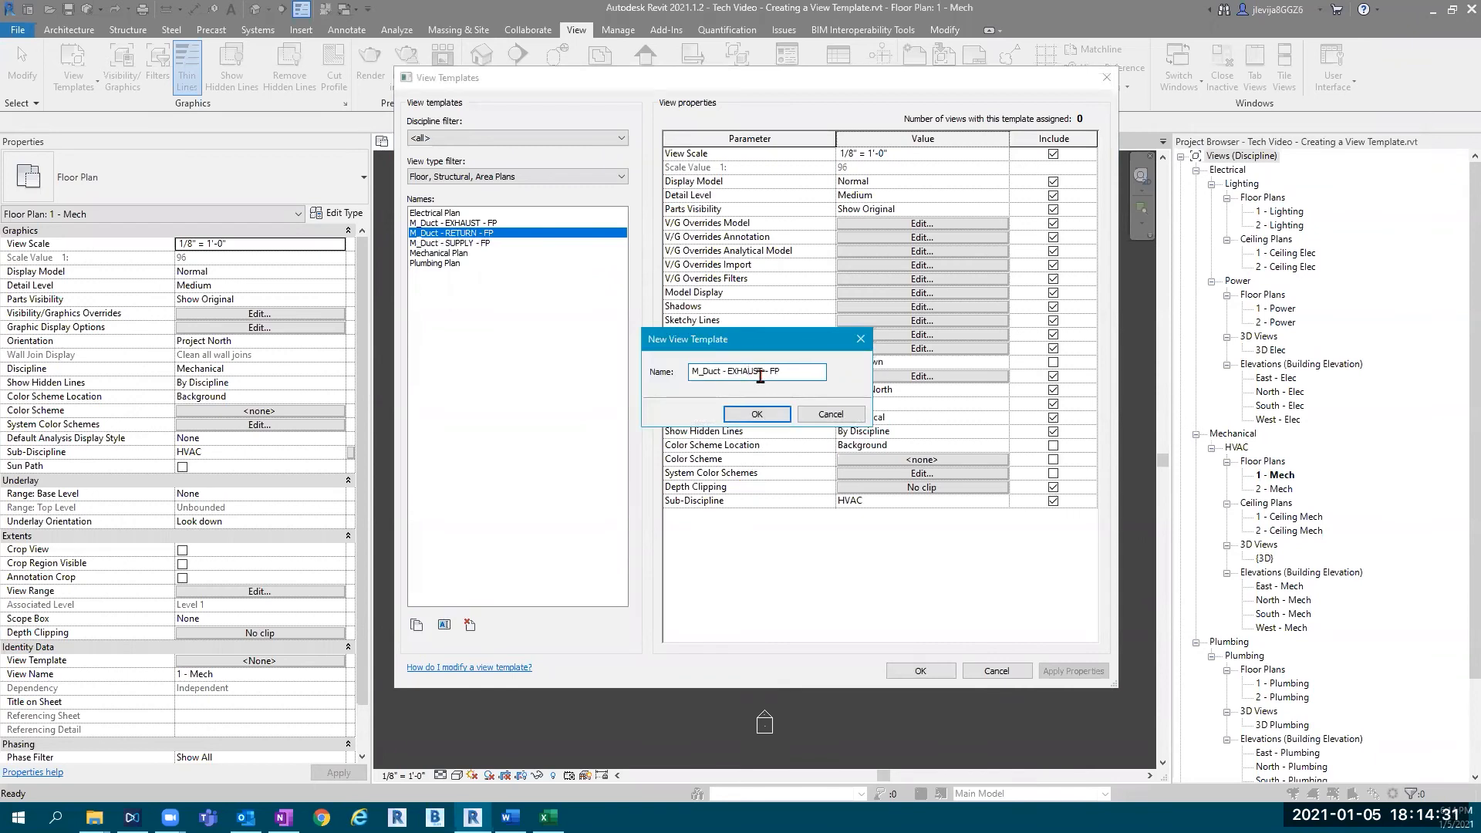
{"action": "double_click", "coordinate": [760, 375]}
{"action": "type", "text": "OVERALL"}
{"action": "left_click", "coordinate": [774, 413]}
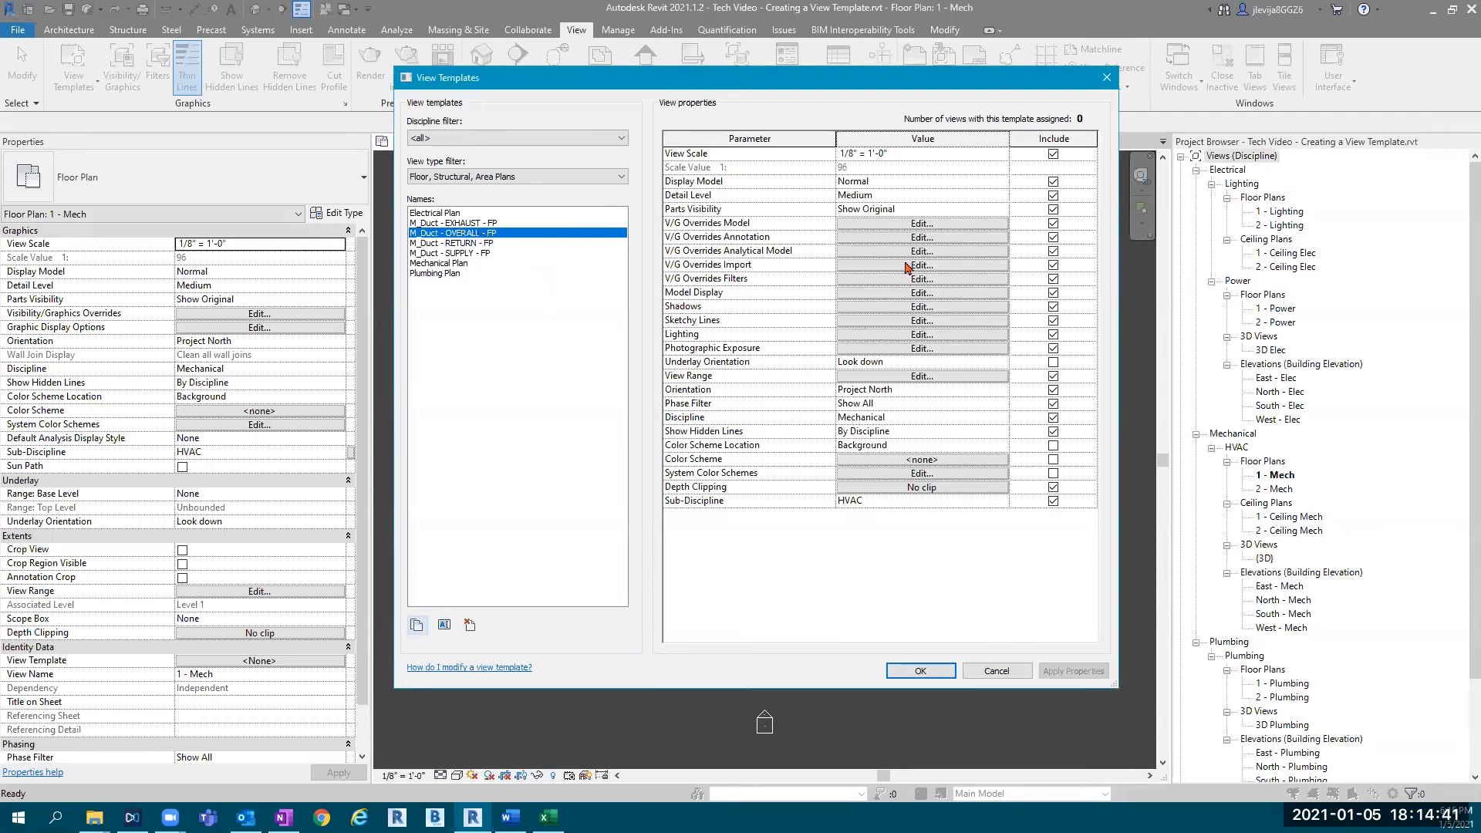
Step: Enable the Mechanical - Supply and Mechanical - Return filters in M_Duct - OVERALL - FP and turn on their visibility
{"action": "left_click", "coordinate": [861, 280]}
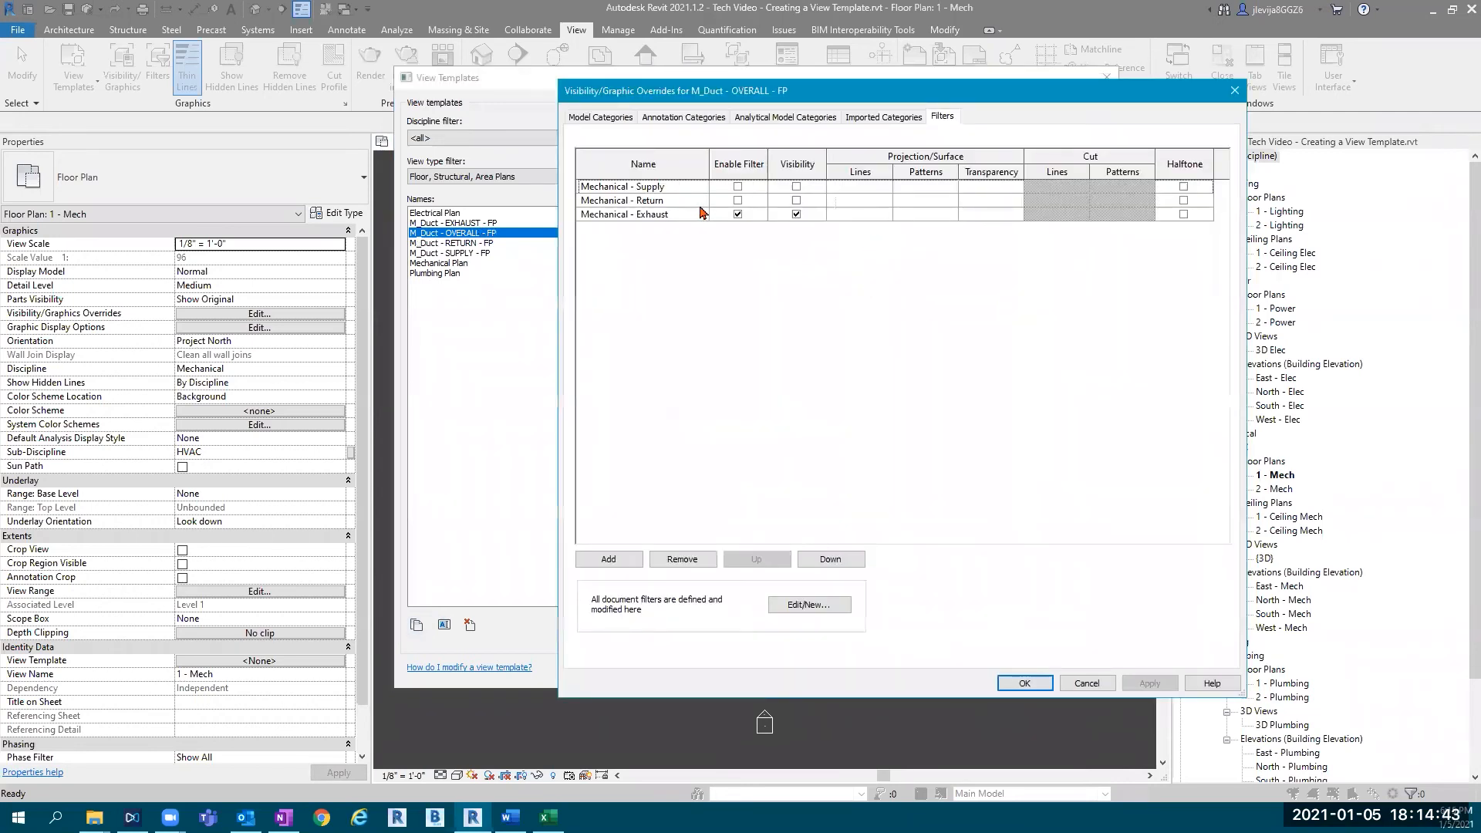
{"action": "left_click", "coordinate": [739, 202]}
{"action": "left_click", "coordinate": [738, 187]}
{"action": "left_click", "coordinate": [797, 200]}
{"action": "left_click", "coordinate": [797, 187]}
{"action": "left_click", "coordinate": [1024, 683]}
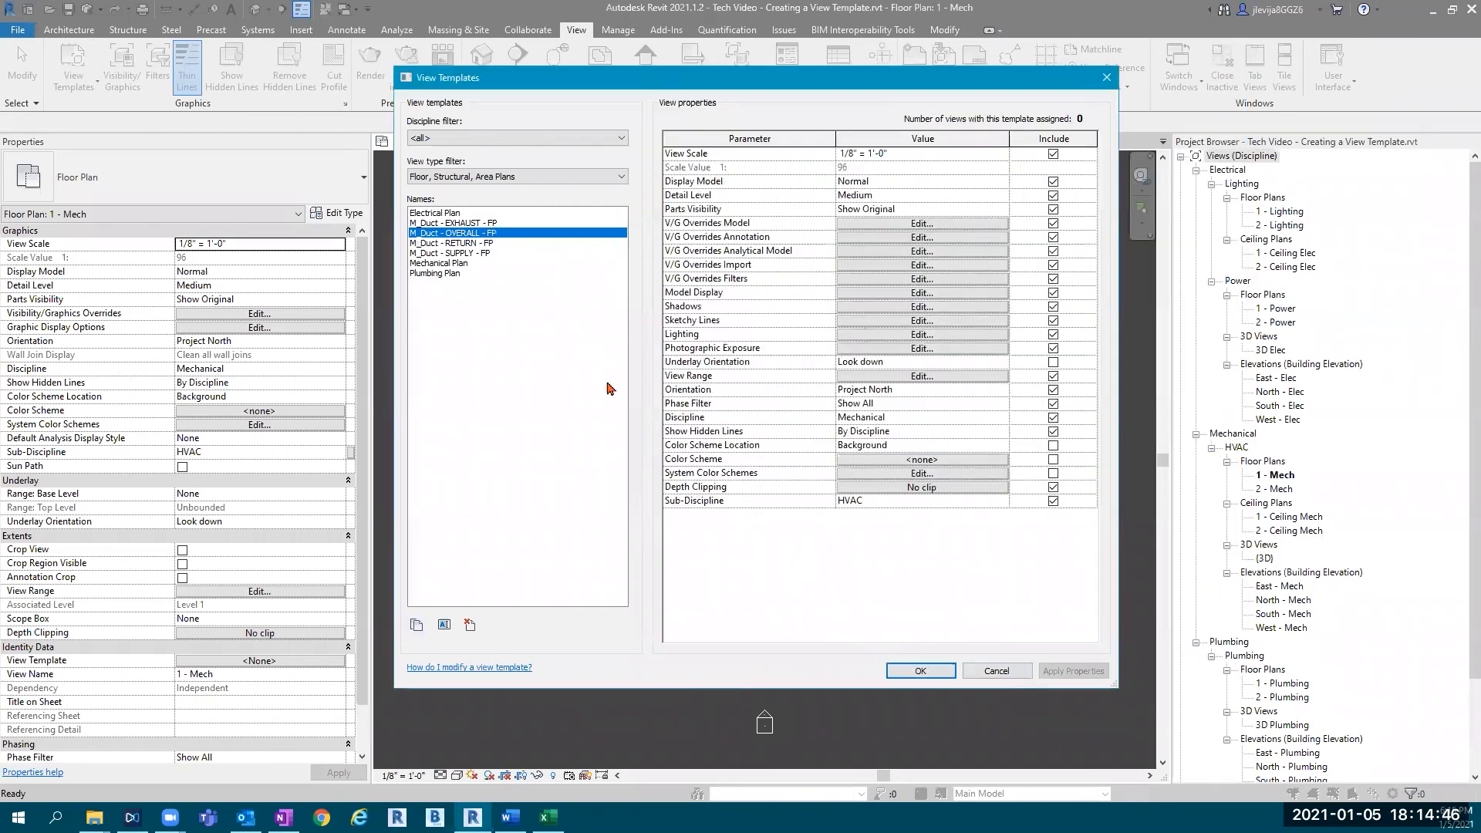
Step: In M_Duct - RETURN - FP, enable and show only the Mechanical - Return filter, with Supply and Exhaust disabled and hidden
{"action": "left_click", "coordinate": [473, 244]}
{"action": "left_click", "coordinate": [876, 265]}
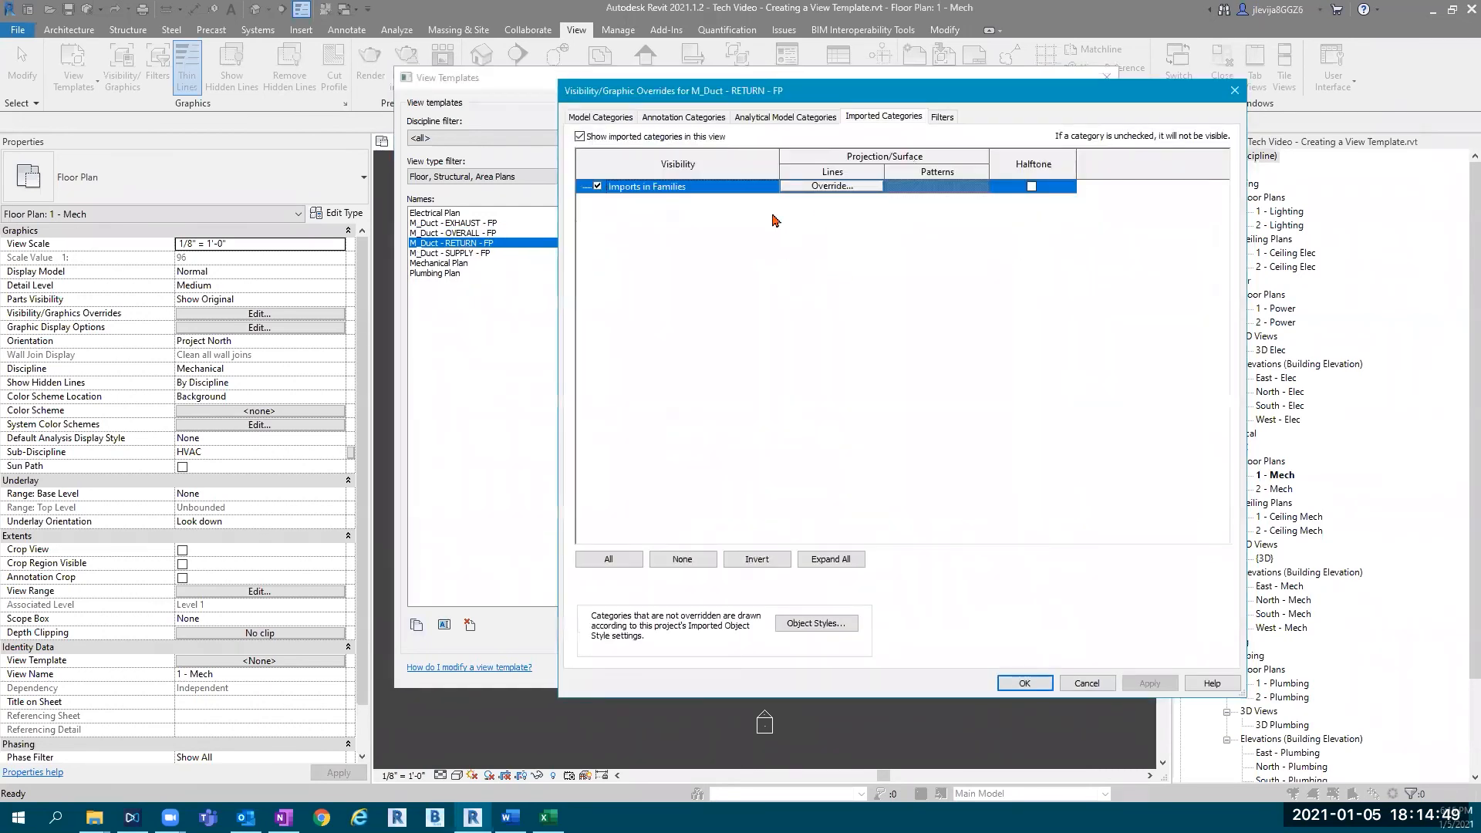
{"action": "left_click", "coordinate": [944, 119]}
{"action": "left_click", "coordinate": [741, 201]}
{"action": "left_click", "coordinate": [742, 189]}
{"action": "left_click", "coordinate": [797, 201]}
{"action": "left_click", "coordinate": [797, 187]}
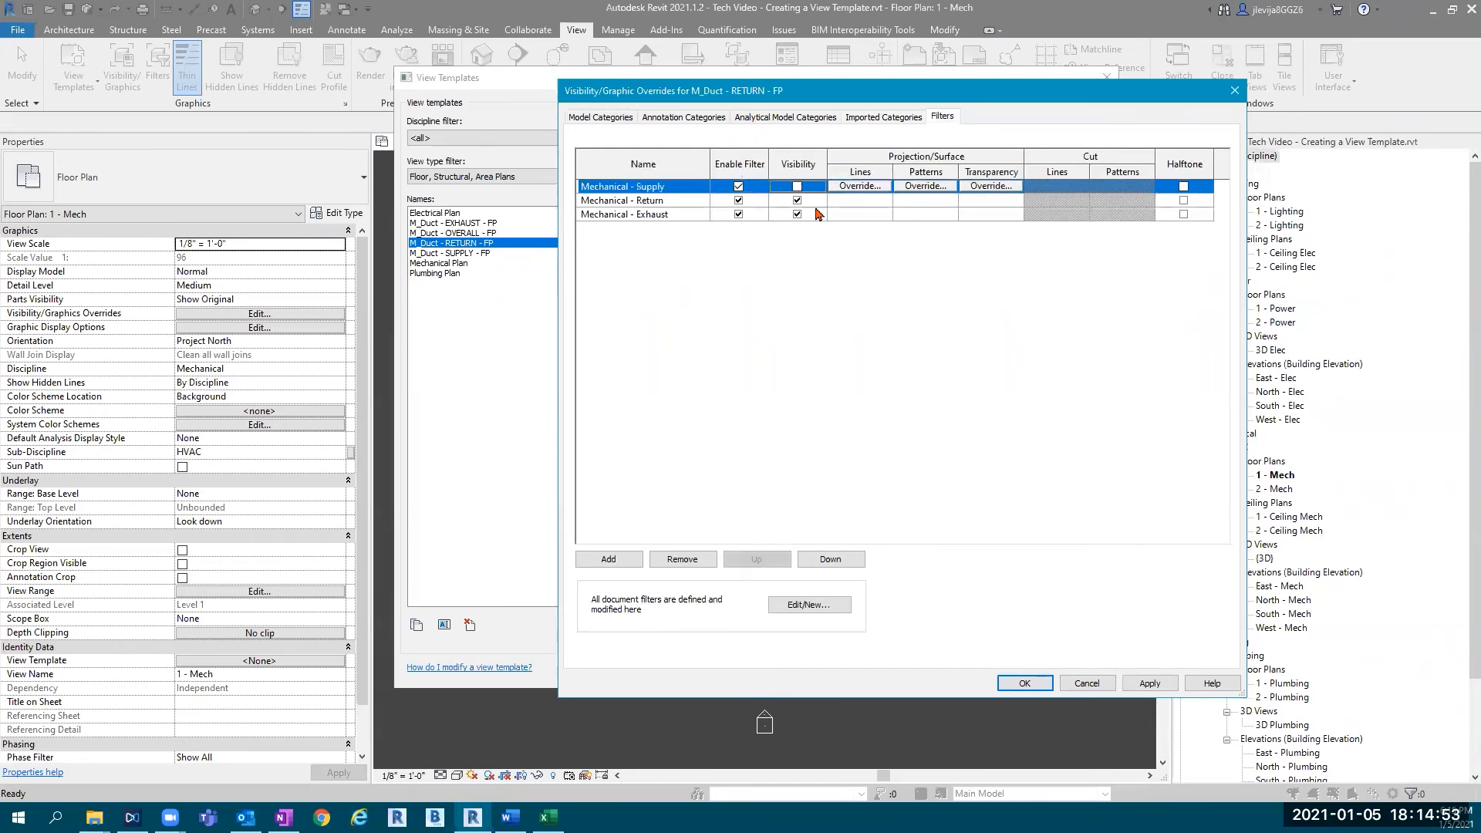
{"action": "left_click", "coordinate": [797, 186]}
{"action": "left_click", "coordinate": [738, 214]}
{"action": "left_click", "coordinate": [797, 214]}
{"action": "left_click", "coordinate": [738, 186]}
{"action": "left_click", "coordinate": [797, 187]}
{"action": "left_click", "coordinate": [1025, 683]}
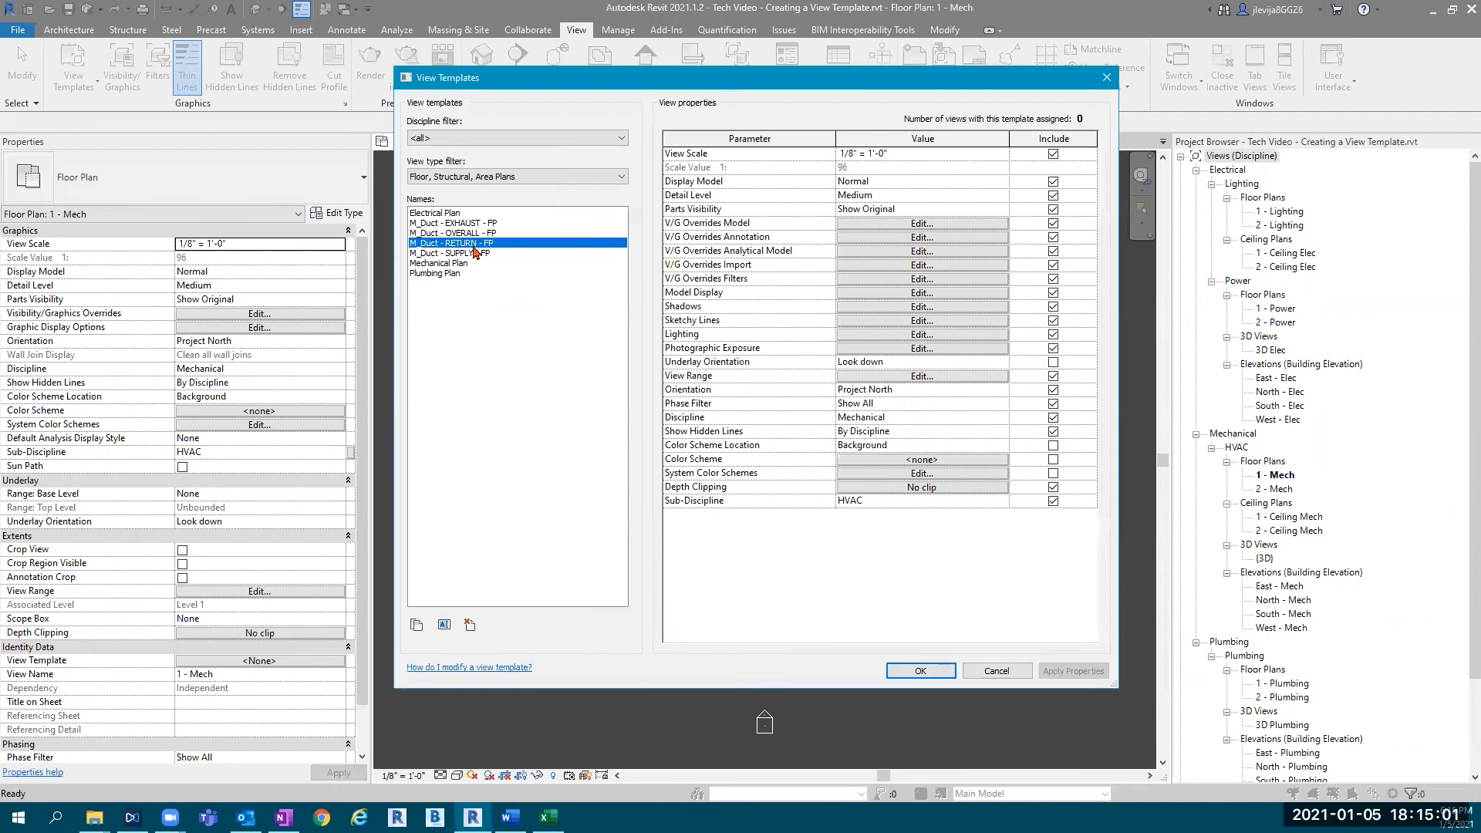
Step: In M_Duct - SUPPLY - FP, enable and show only the Mechanical - Supply filter, disable and hide Exhaust, and accept all view templates
{"action": "left_click", "coordinate": [494, 253]}
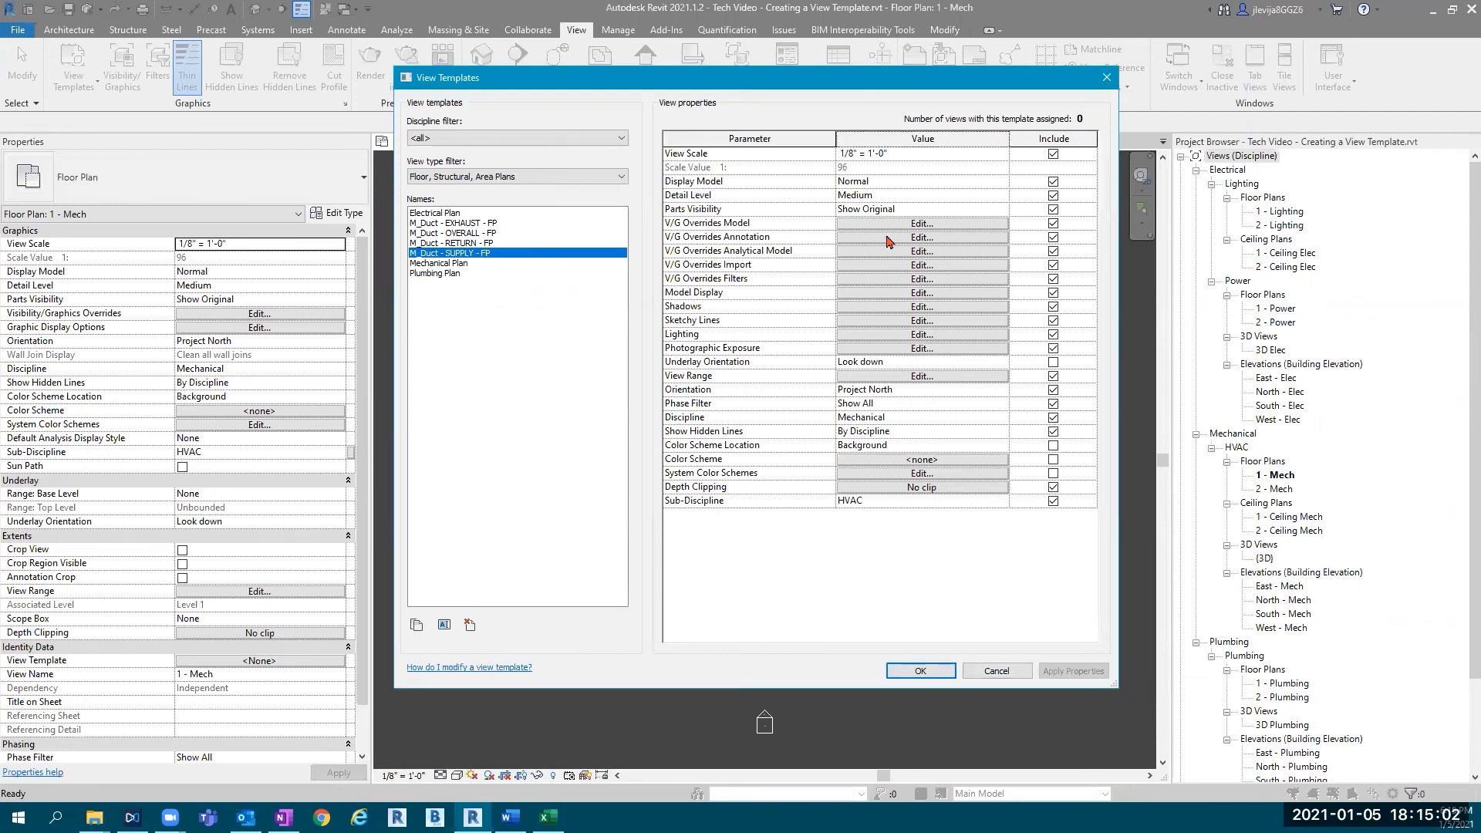
{"action": "left_click", "coordinate": [880, 278]}
{"action": "left_click", "coordinate": [738, 215]}
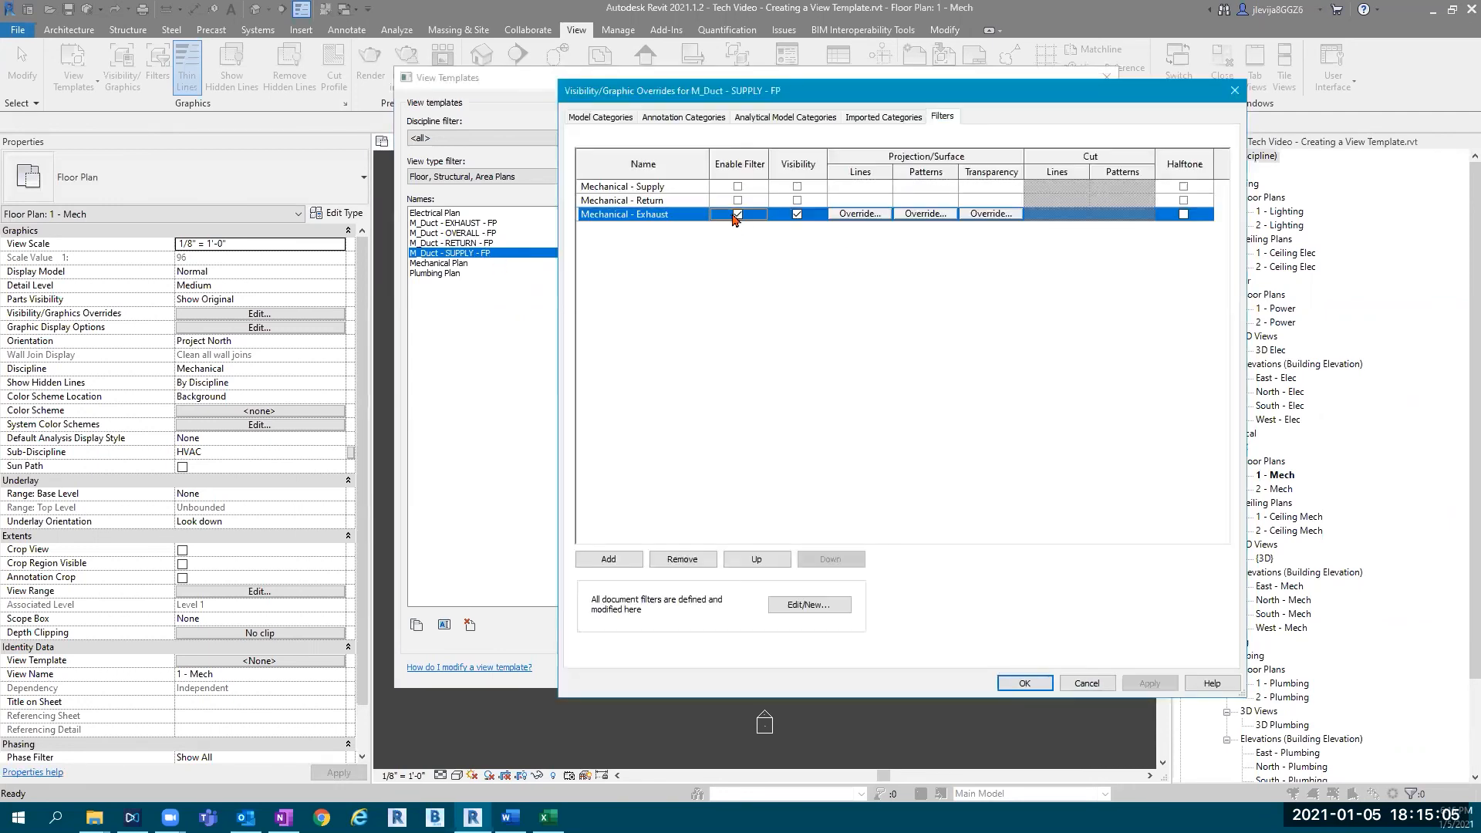
{"action": "left_click", "coordinate": [798, 214]}
{"action": "left_click", "coordinate": [739, 214]}
{"action": "left_click", "coordinate": [739, 186]}
{"action": "left_click", "coordinate": [799, 187]}
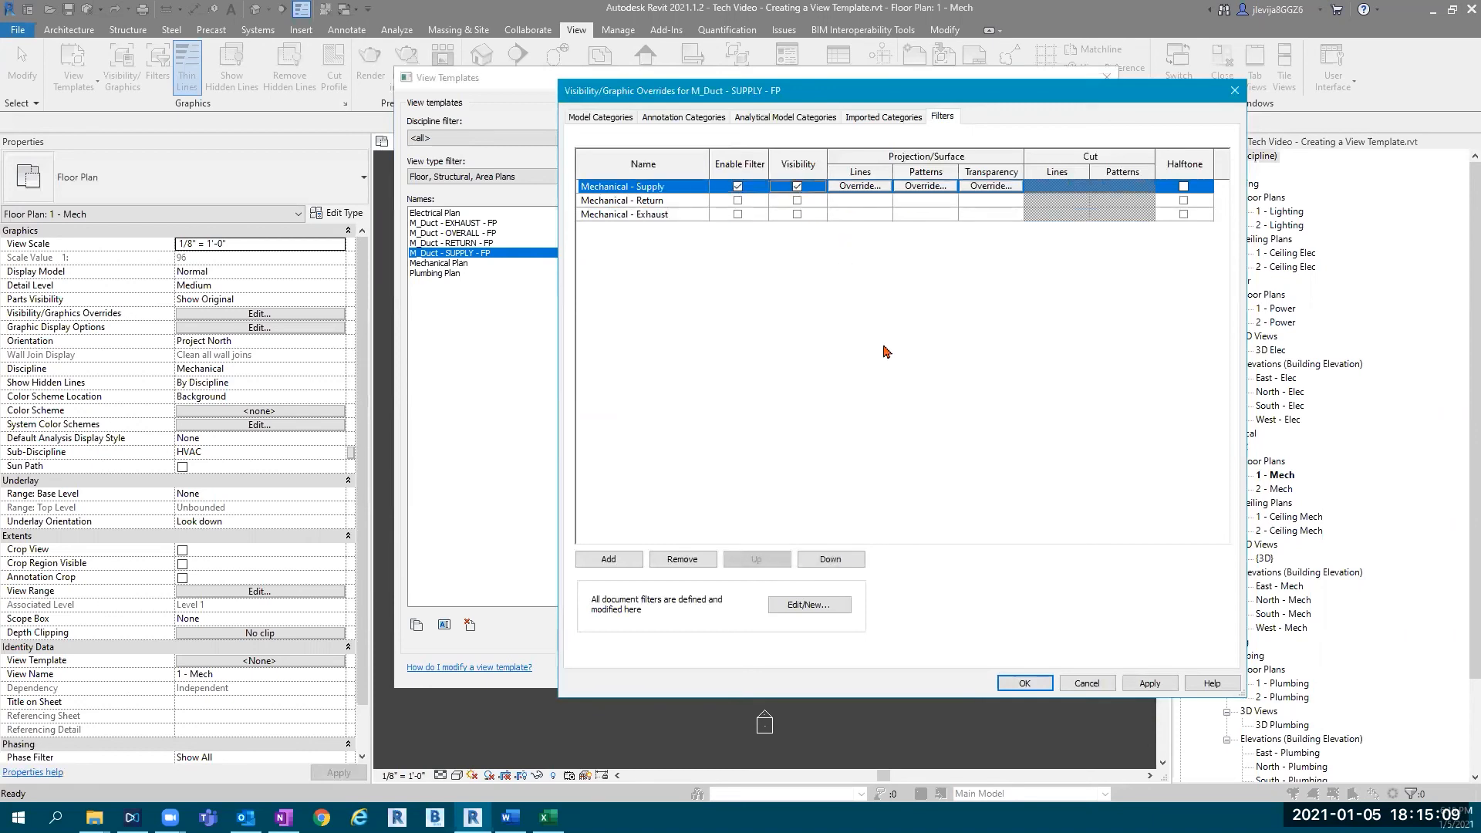
{"action": "left_click", "coordinate": [1025, 684]}
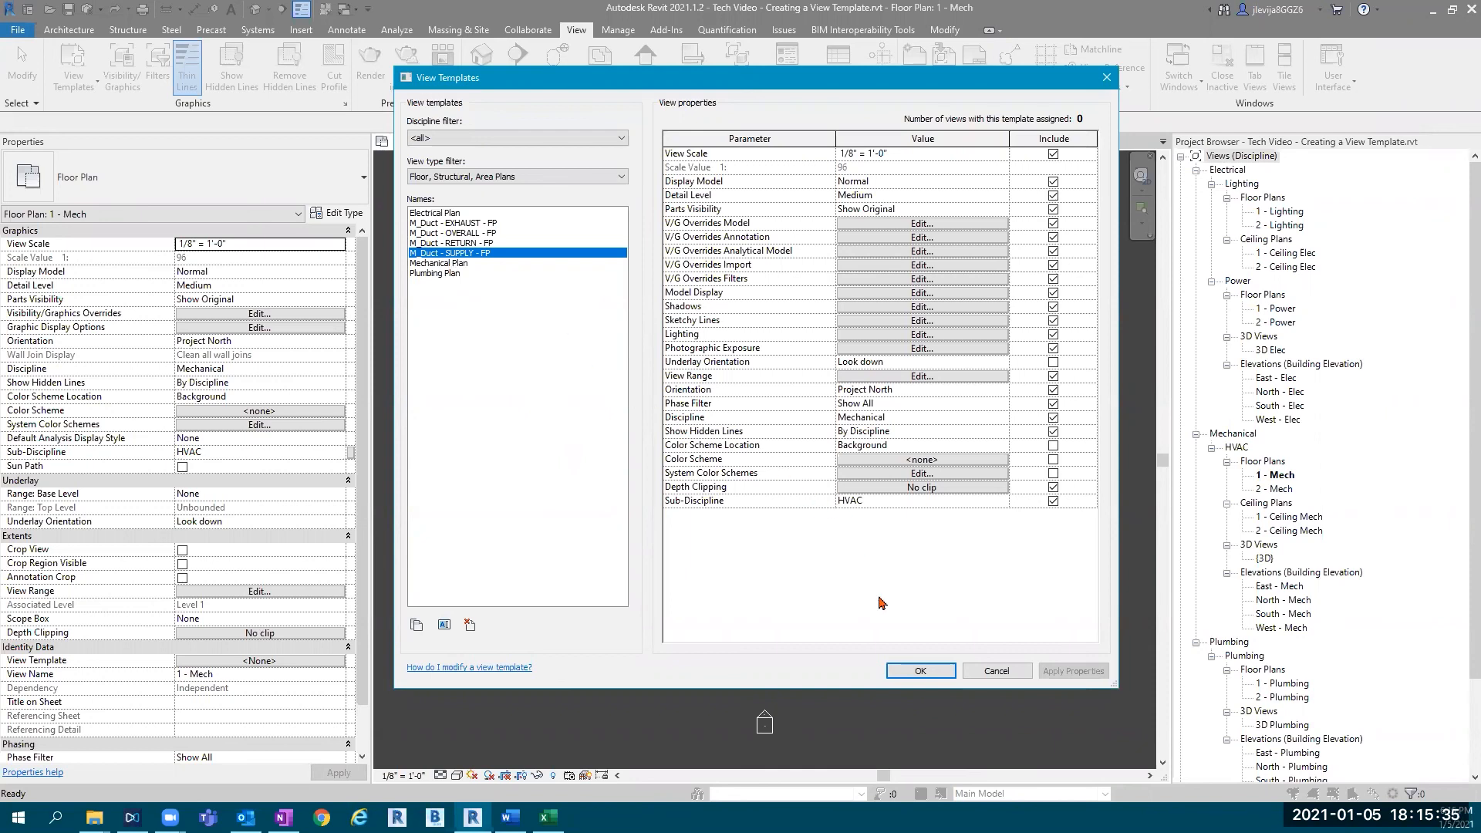
{"action": "left_click", "coordinate": [926, 672]}
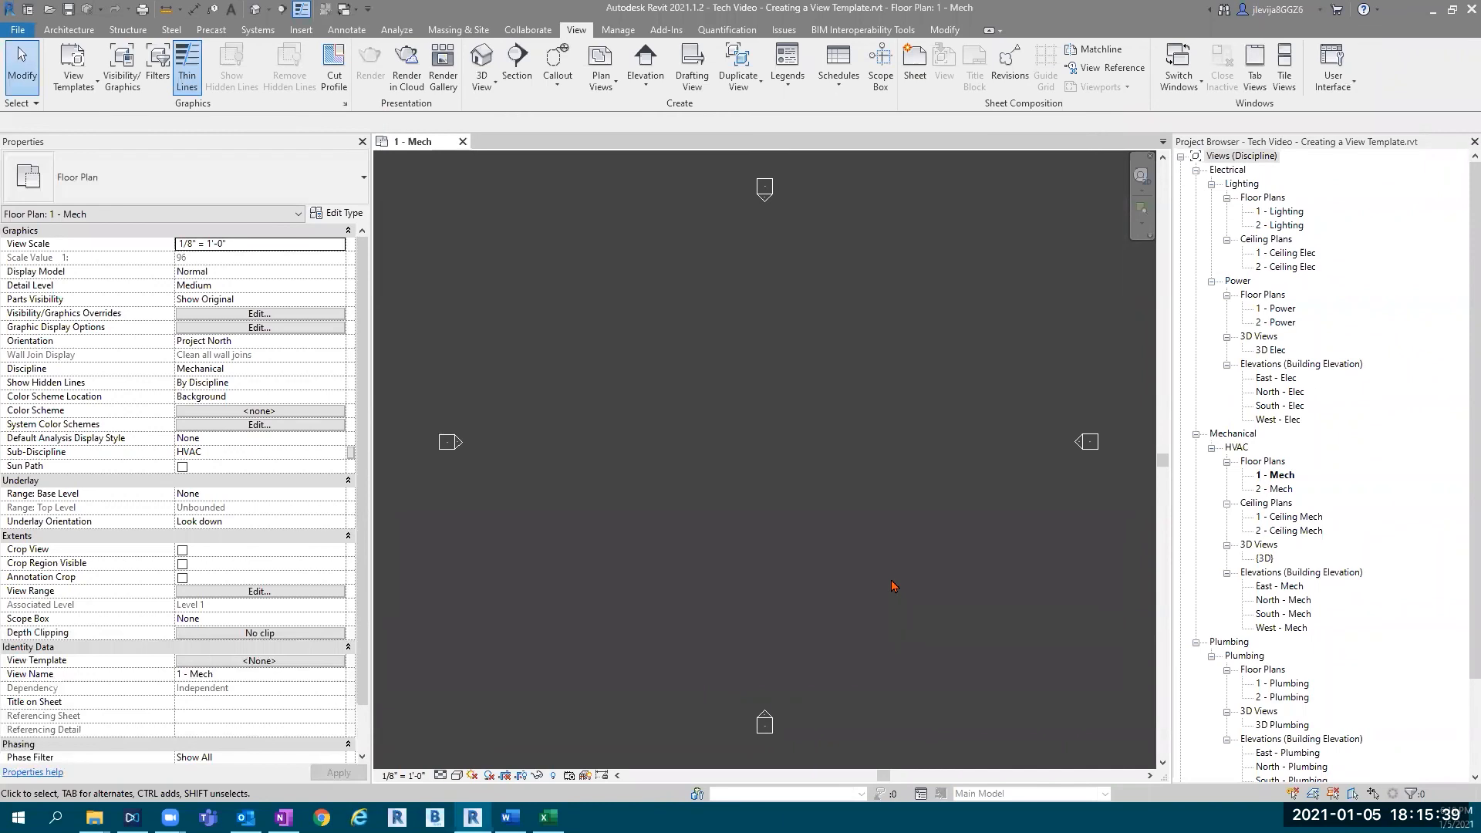